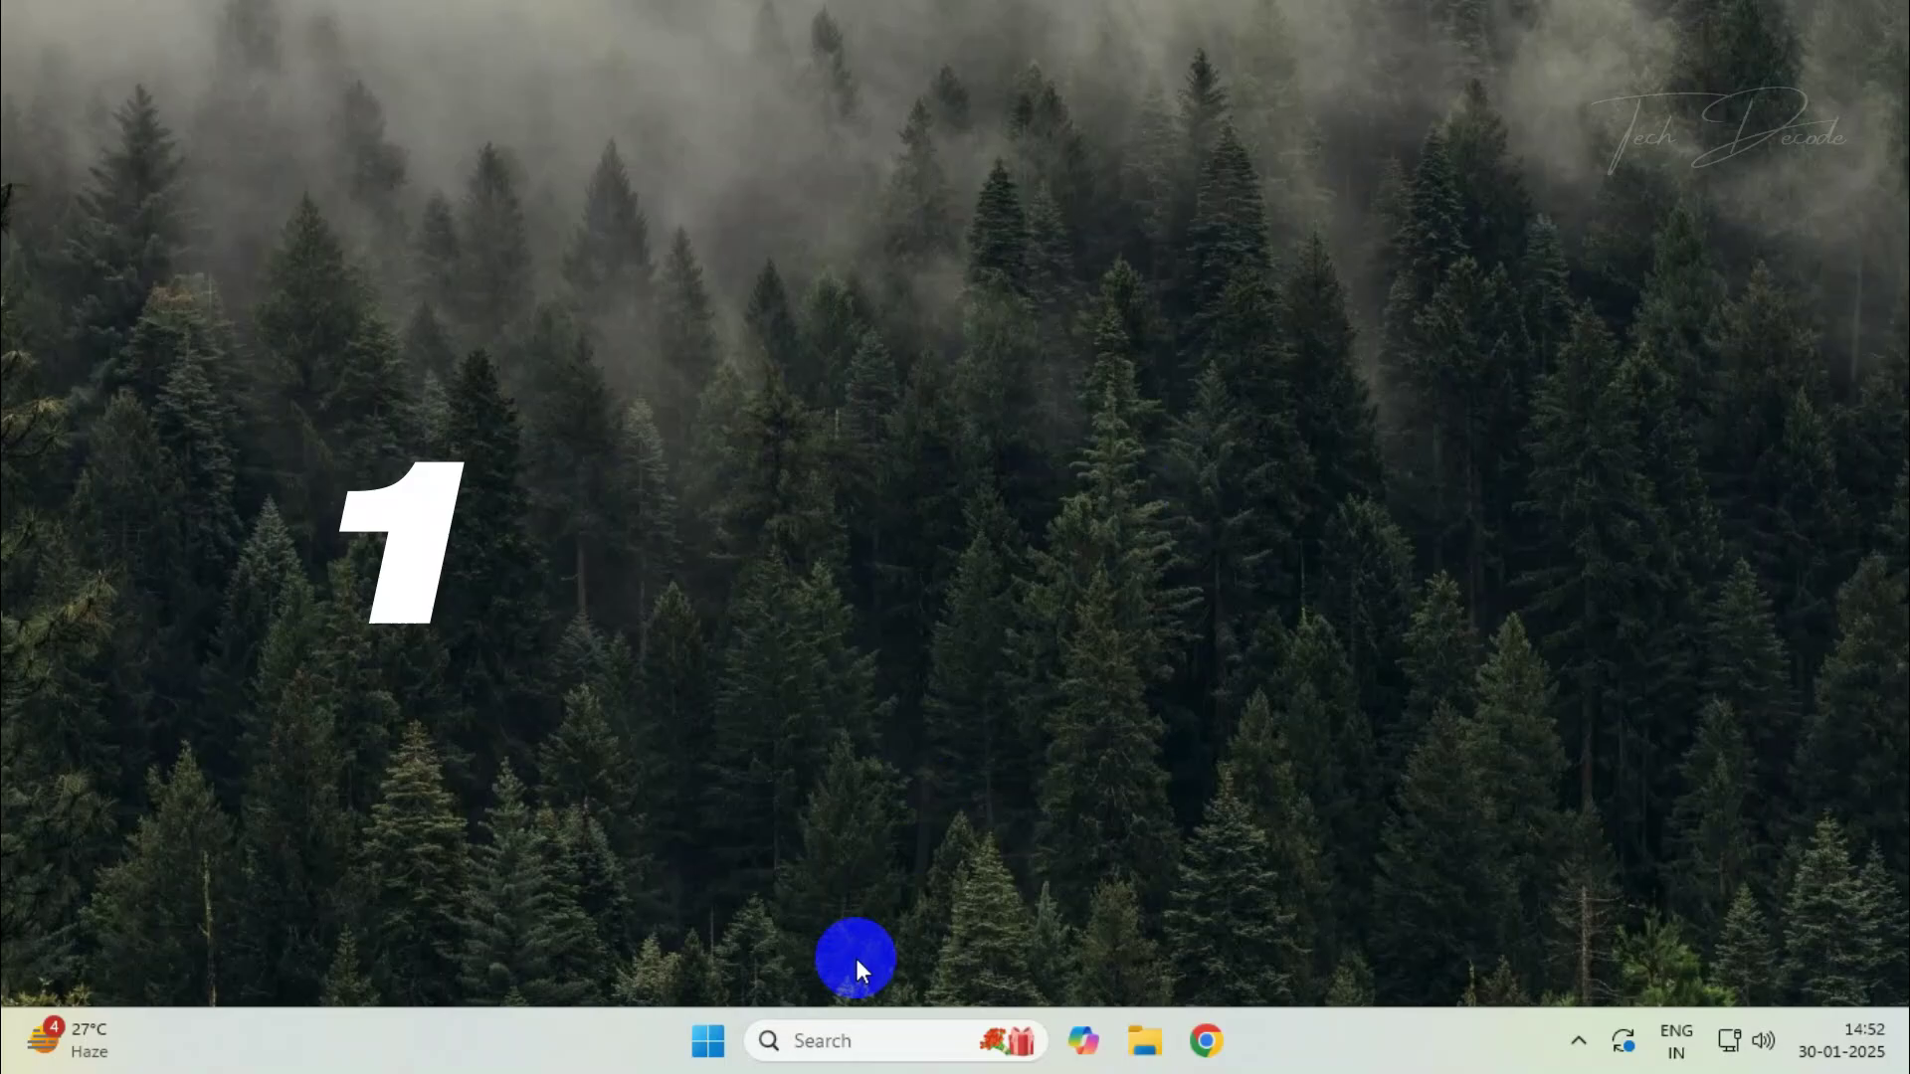
# Step: Search 'network' for View network connections, then disable and re-enable the Ethernet adapter
pyautogui.click(796, 1040)
pyautogui.write('network')
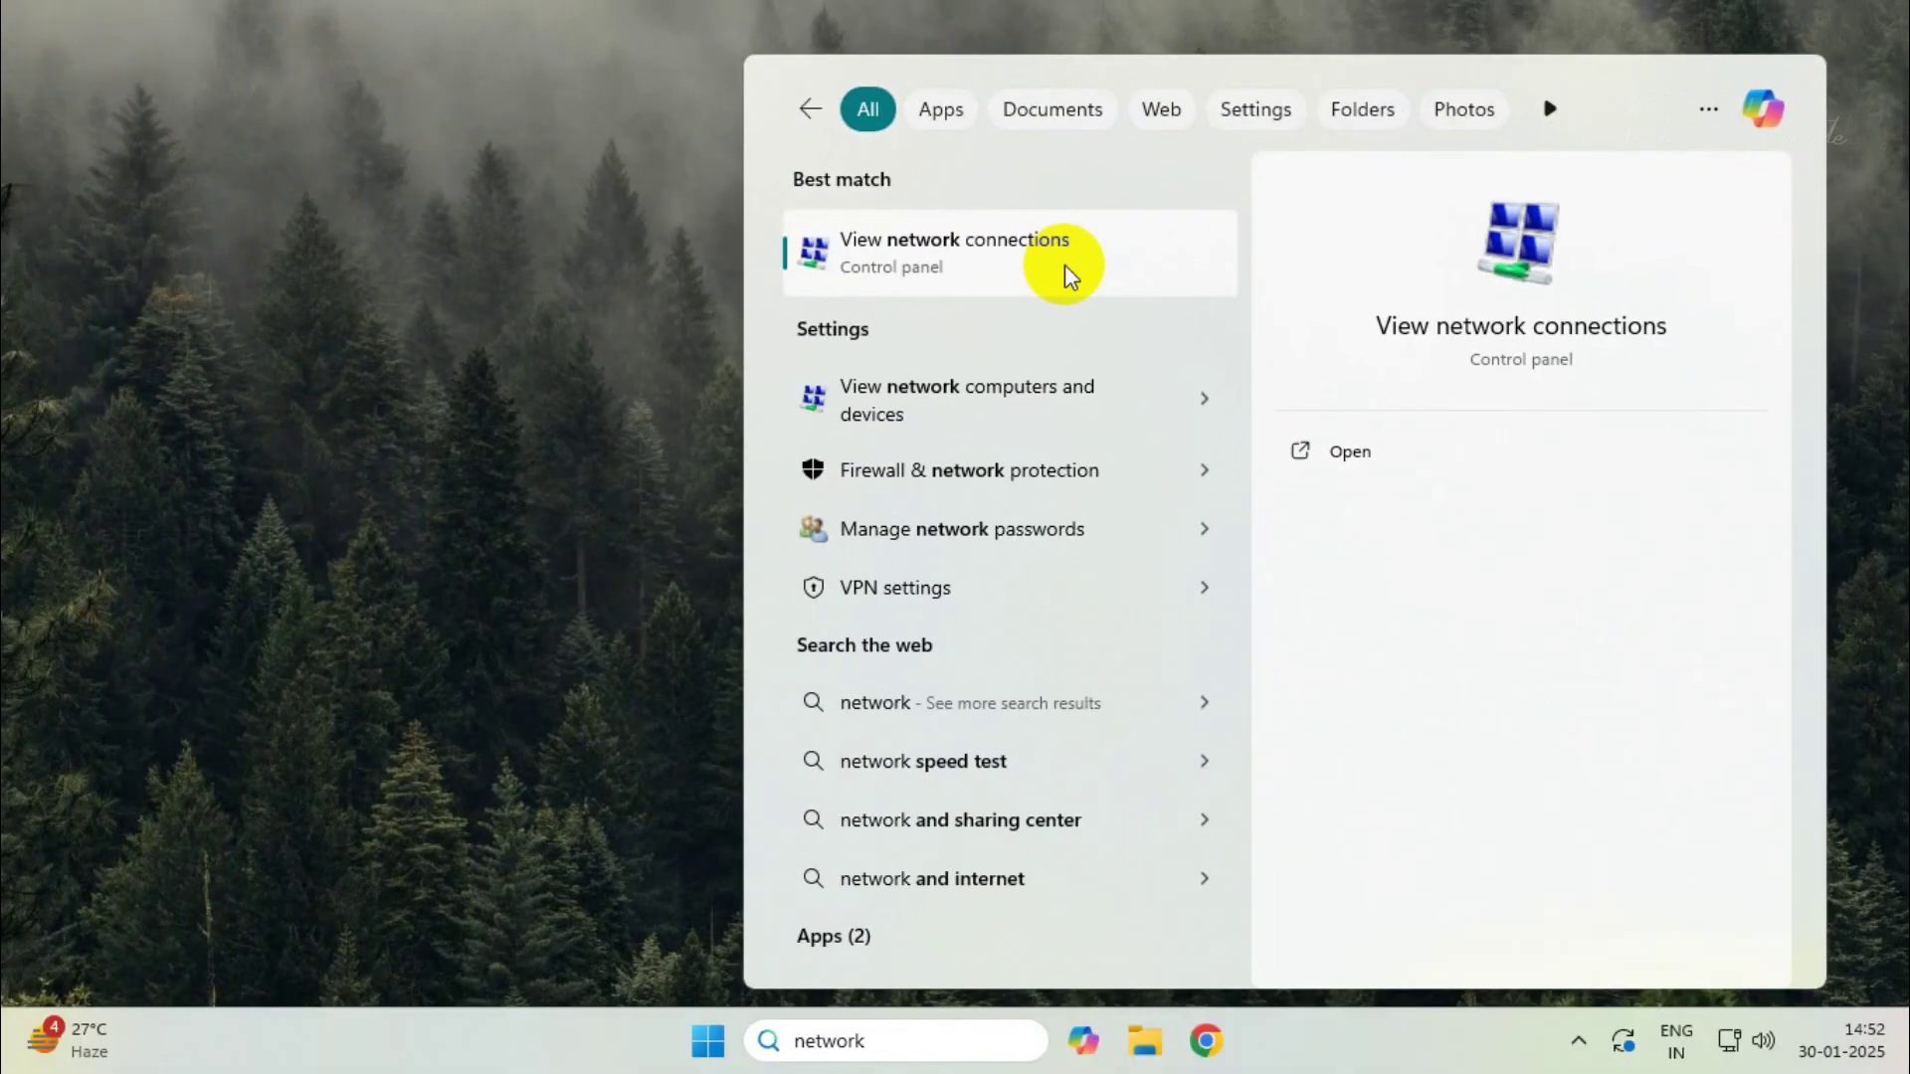
pyautogui.click(1138, 440)
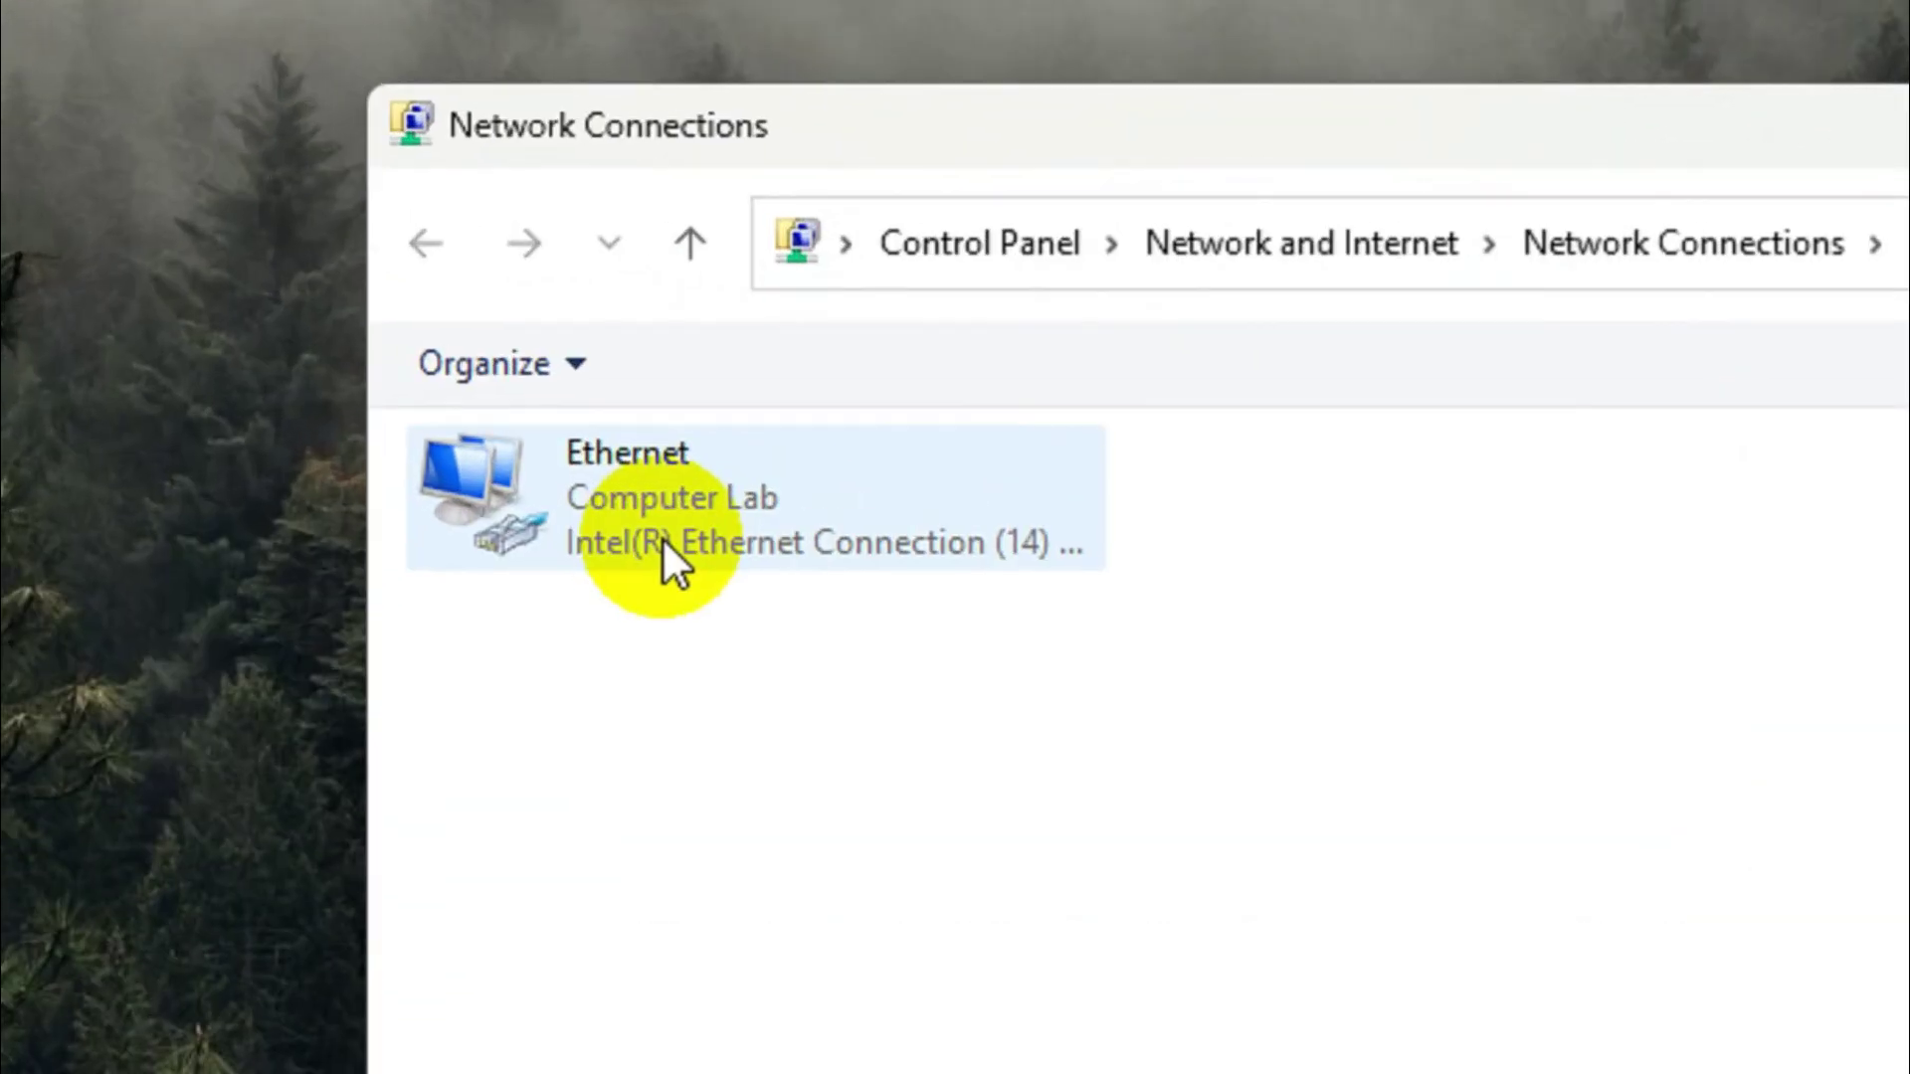
pyautogui.click(330, 326)
pyautogui.rightClick(623, 532)
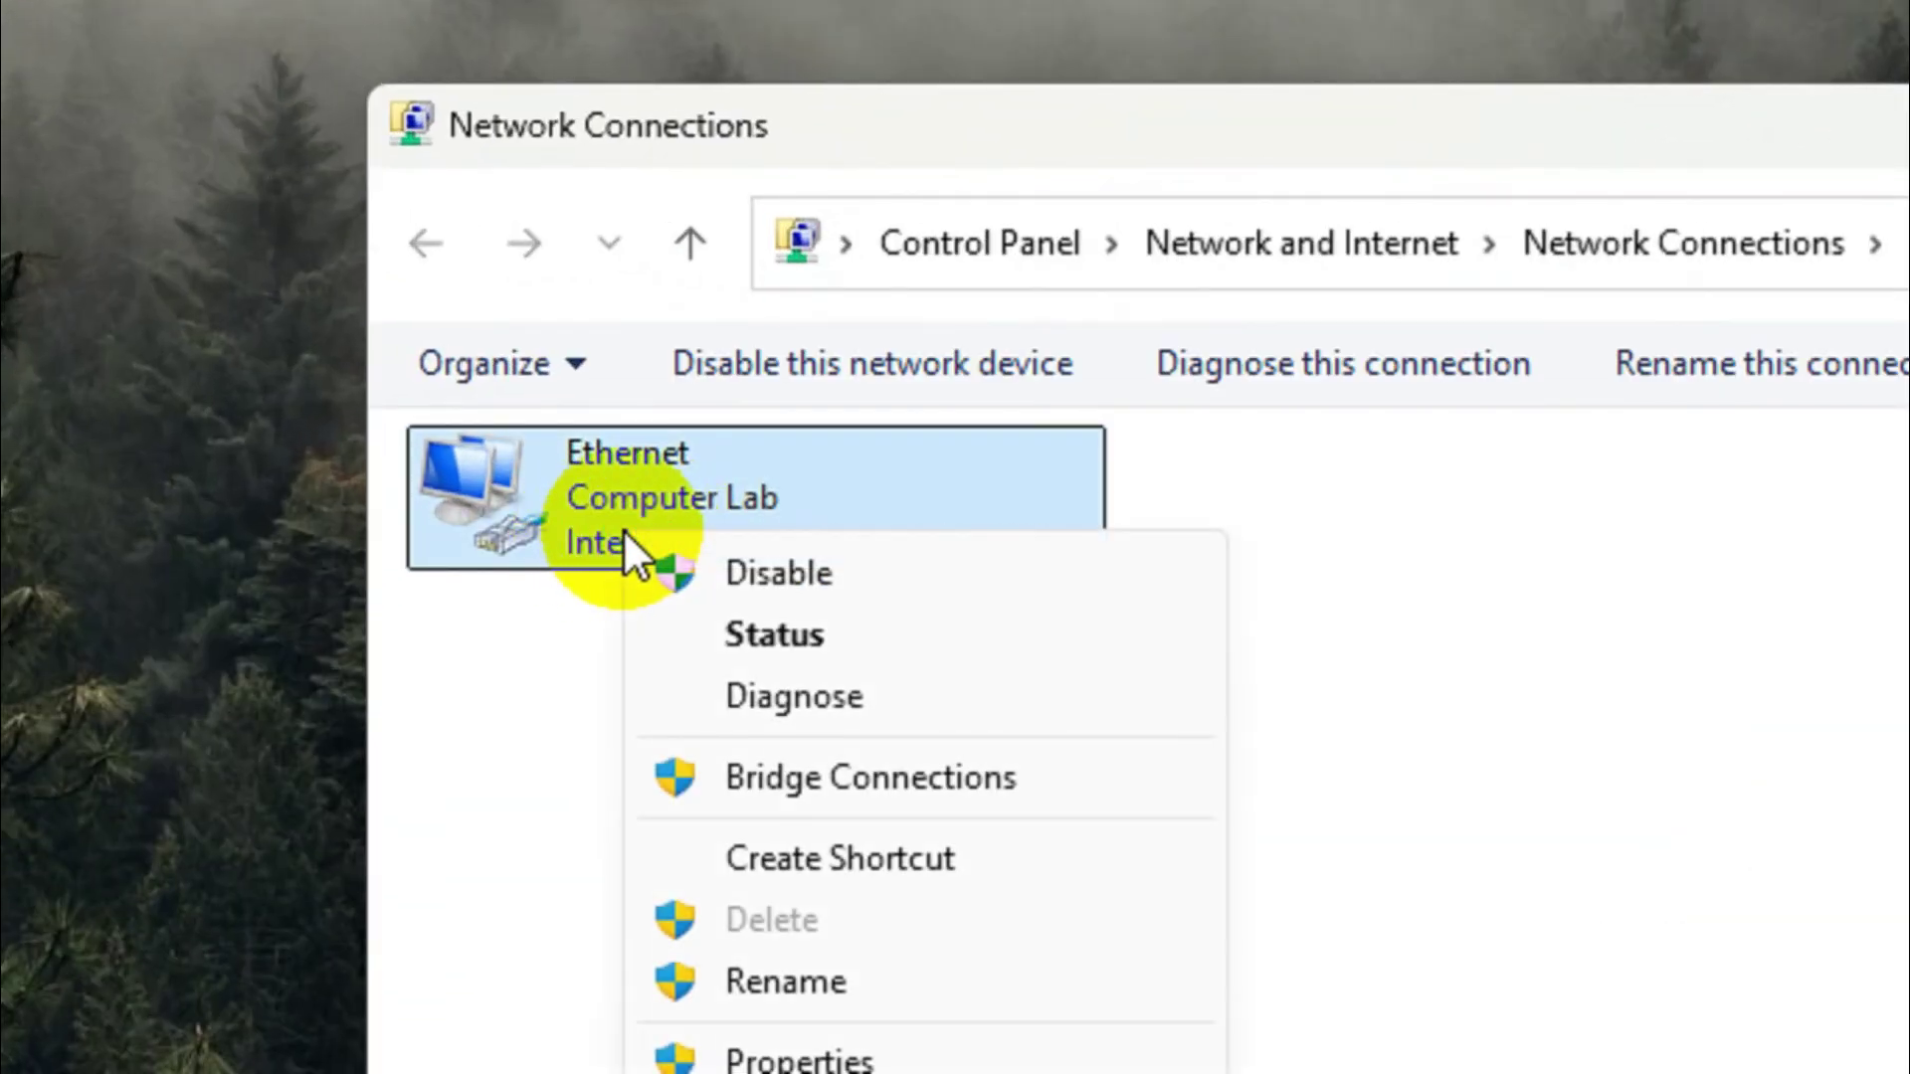
pyautogui.click(950, 582)
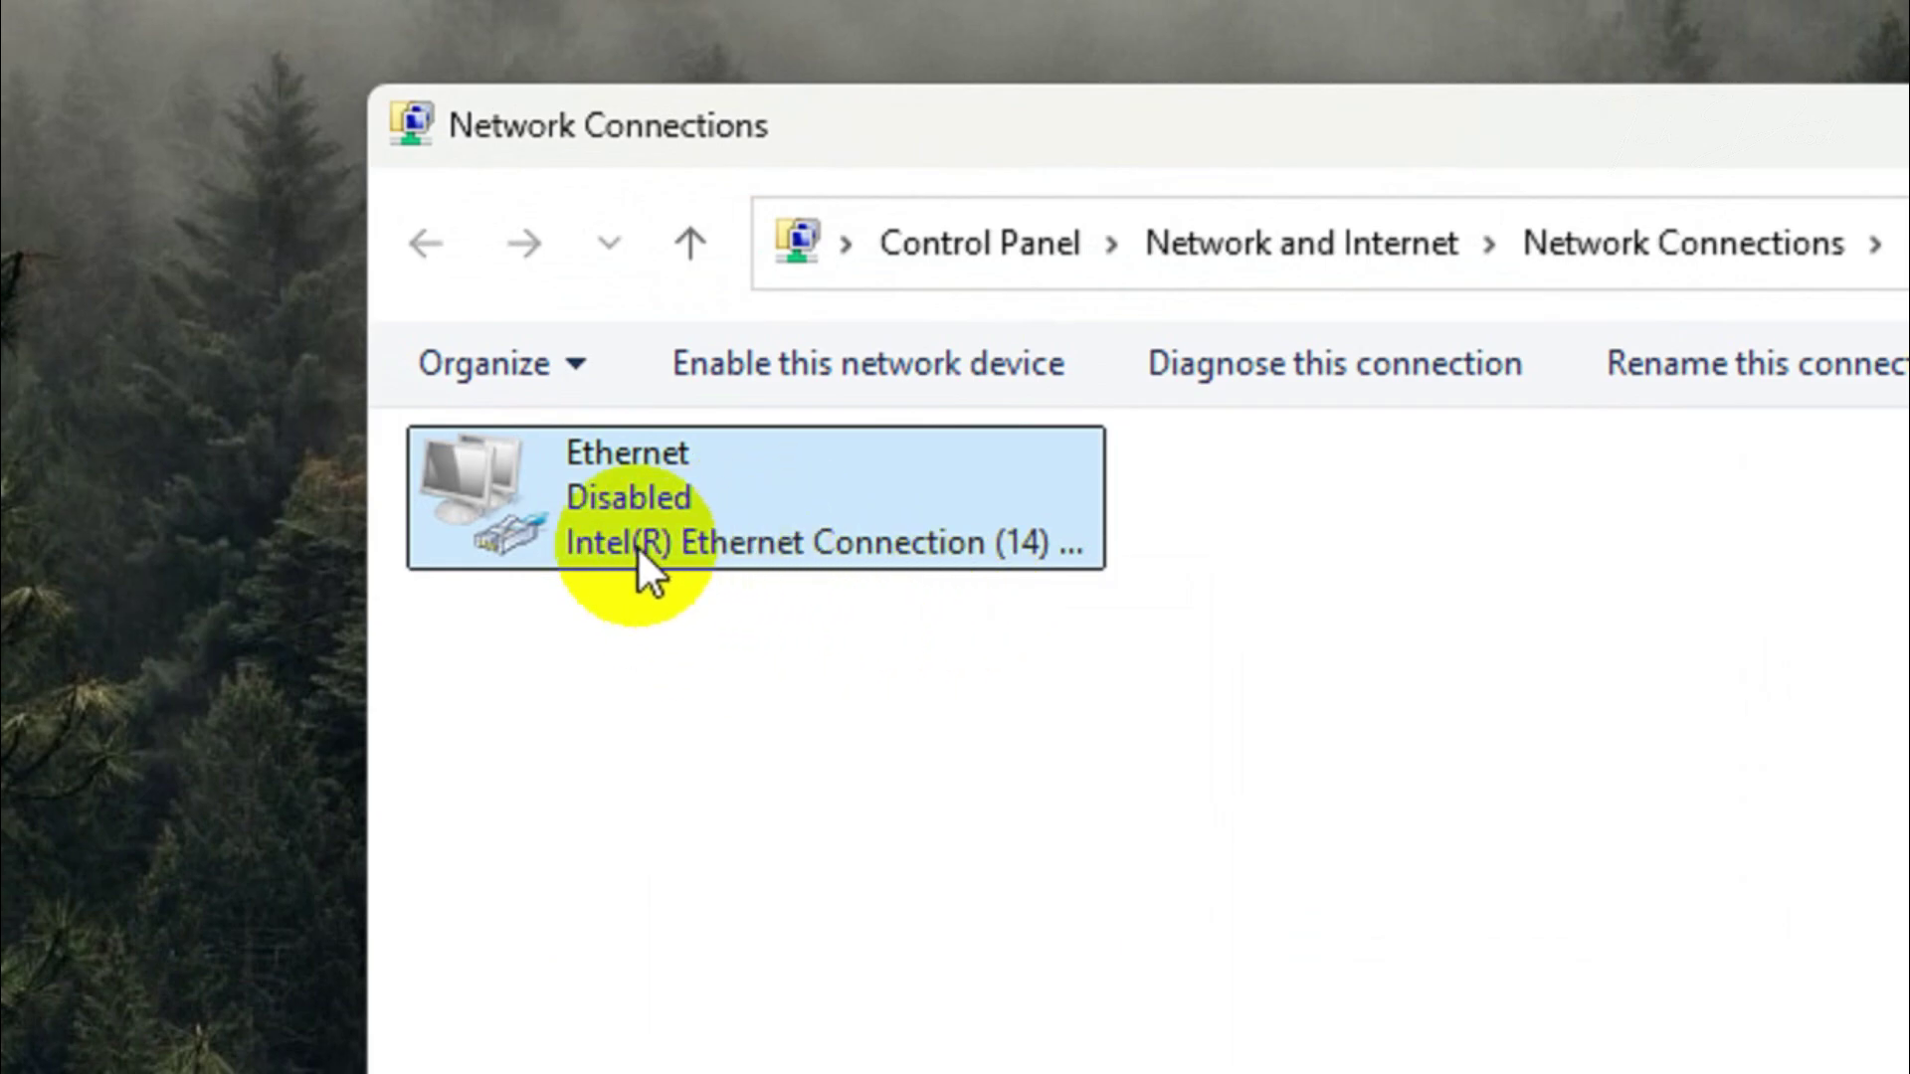
pyautogui.rightClick(615, 504)
pyautogui.click(875, 551)
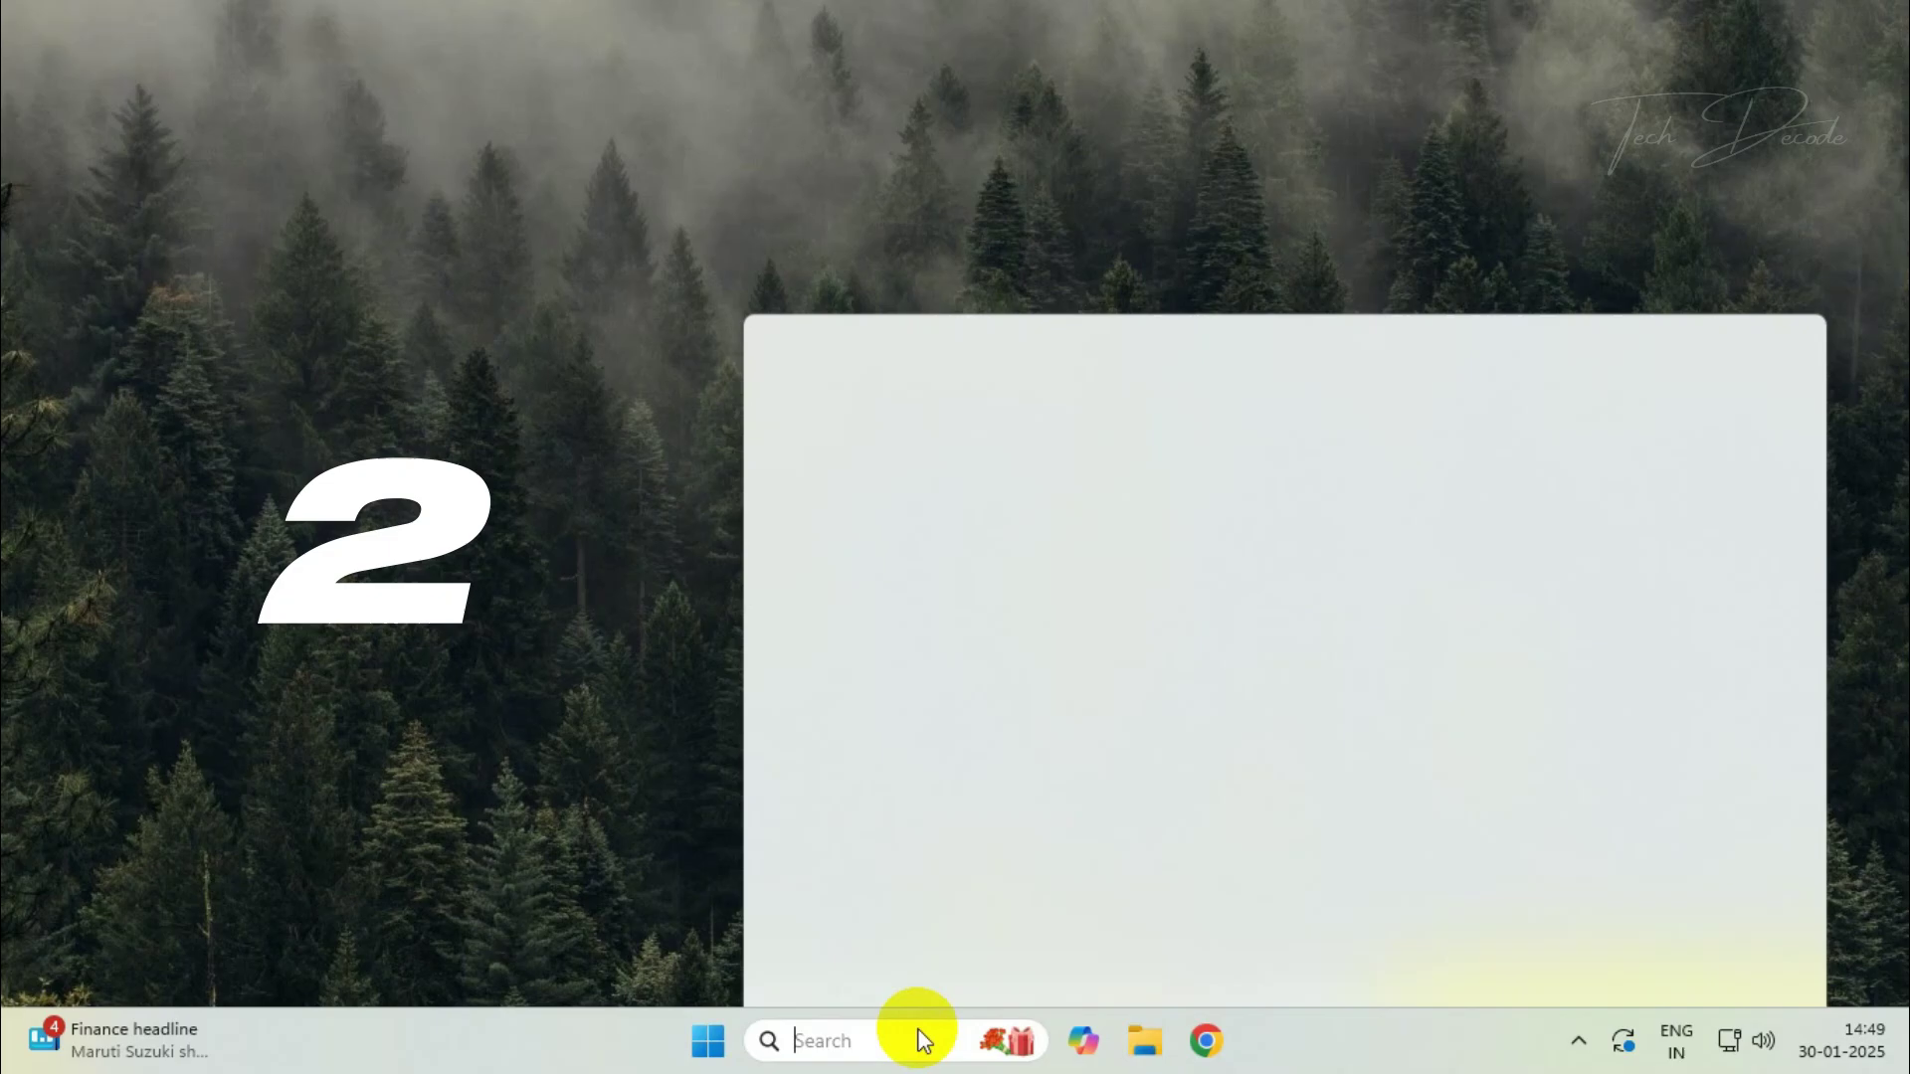
# Step: Run 'ipconfig /flushdns' and 'netsh winsock reset' in an administrator Command Prompt
pyautogui.write('cmd')
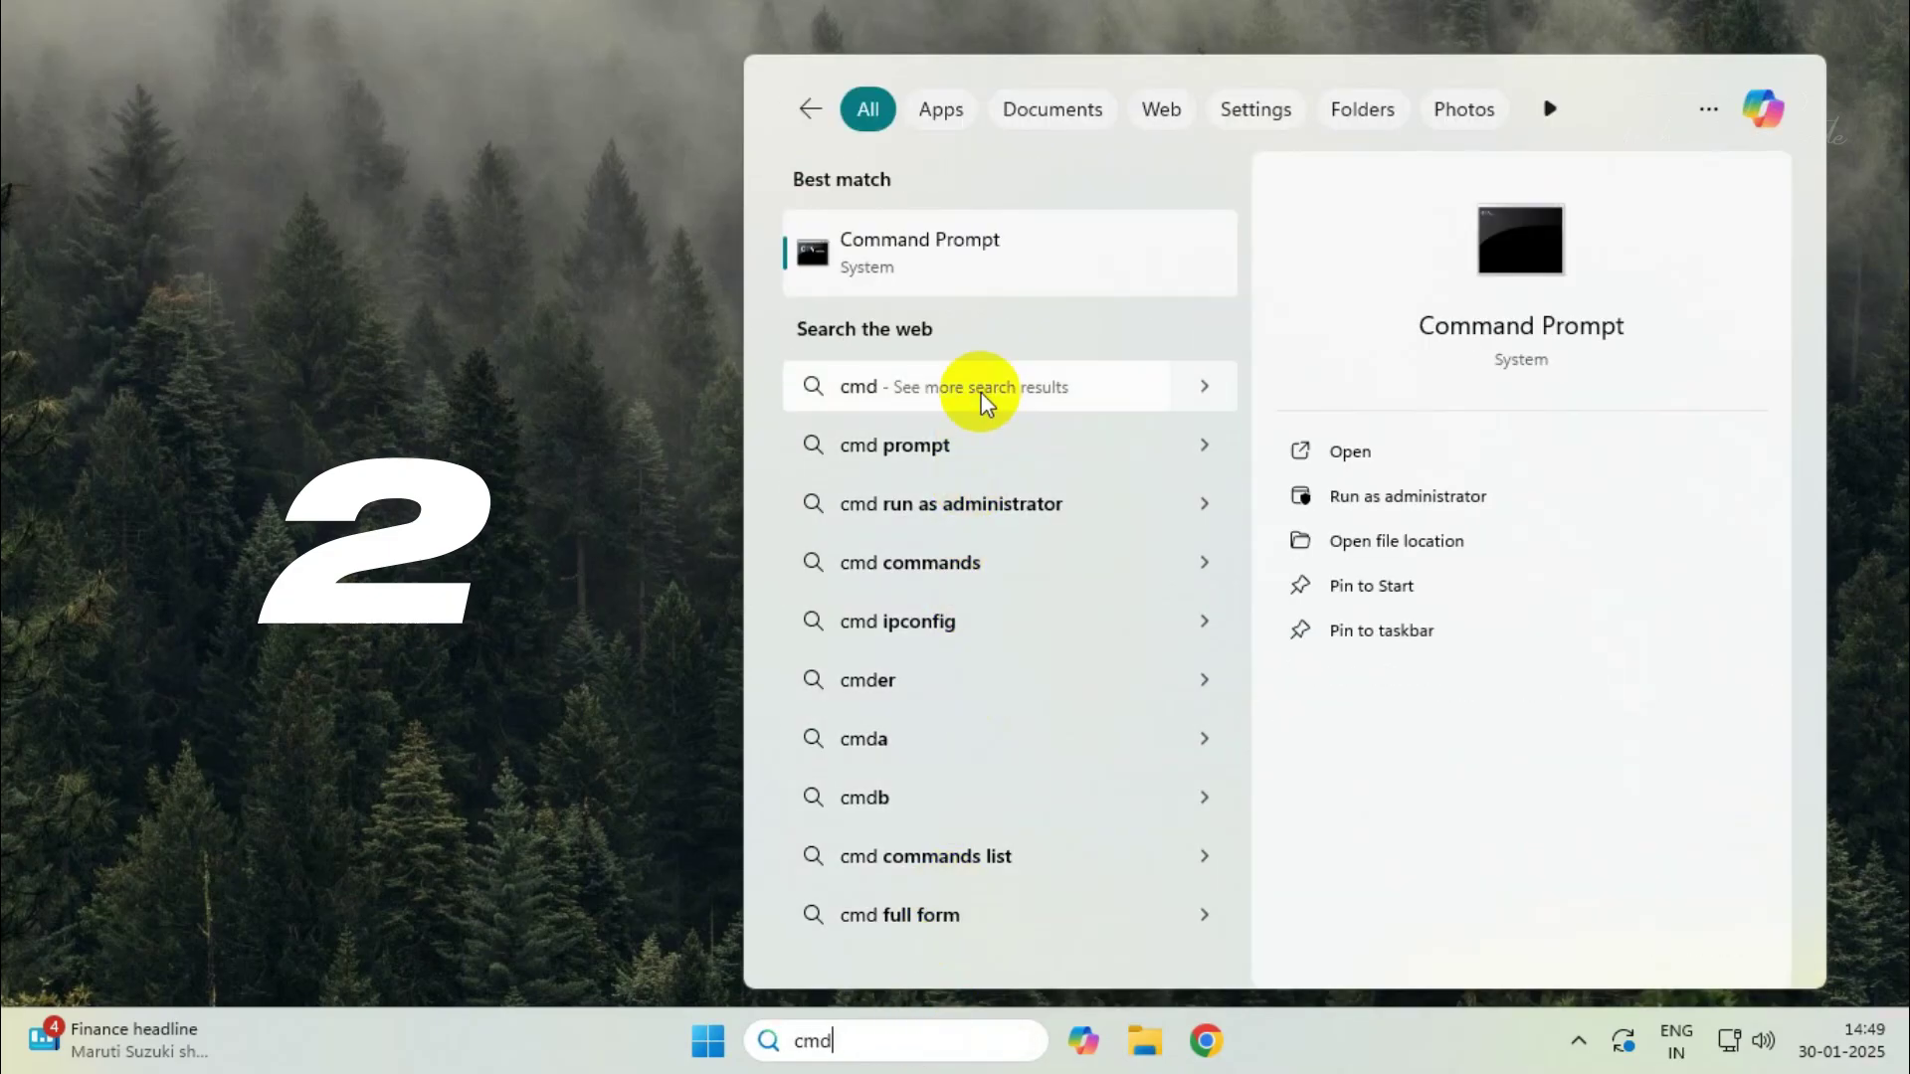
pyautogui.rightClick(989, 259)
pyautogui.click(1023, 286)
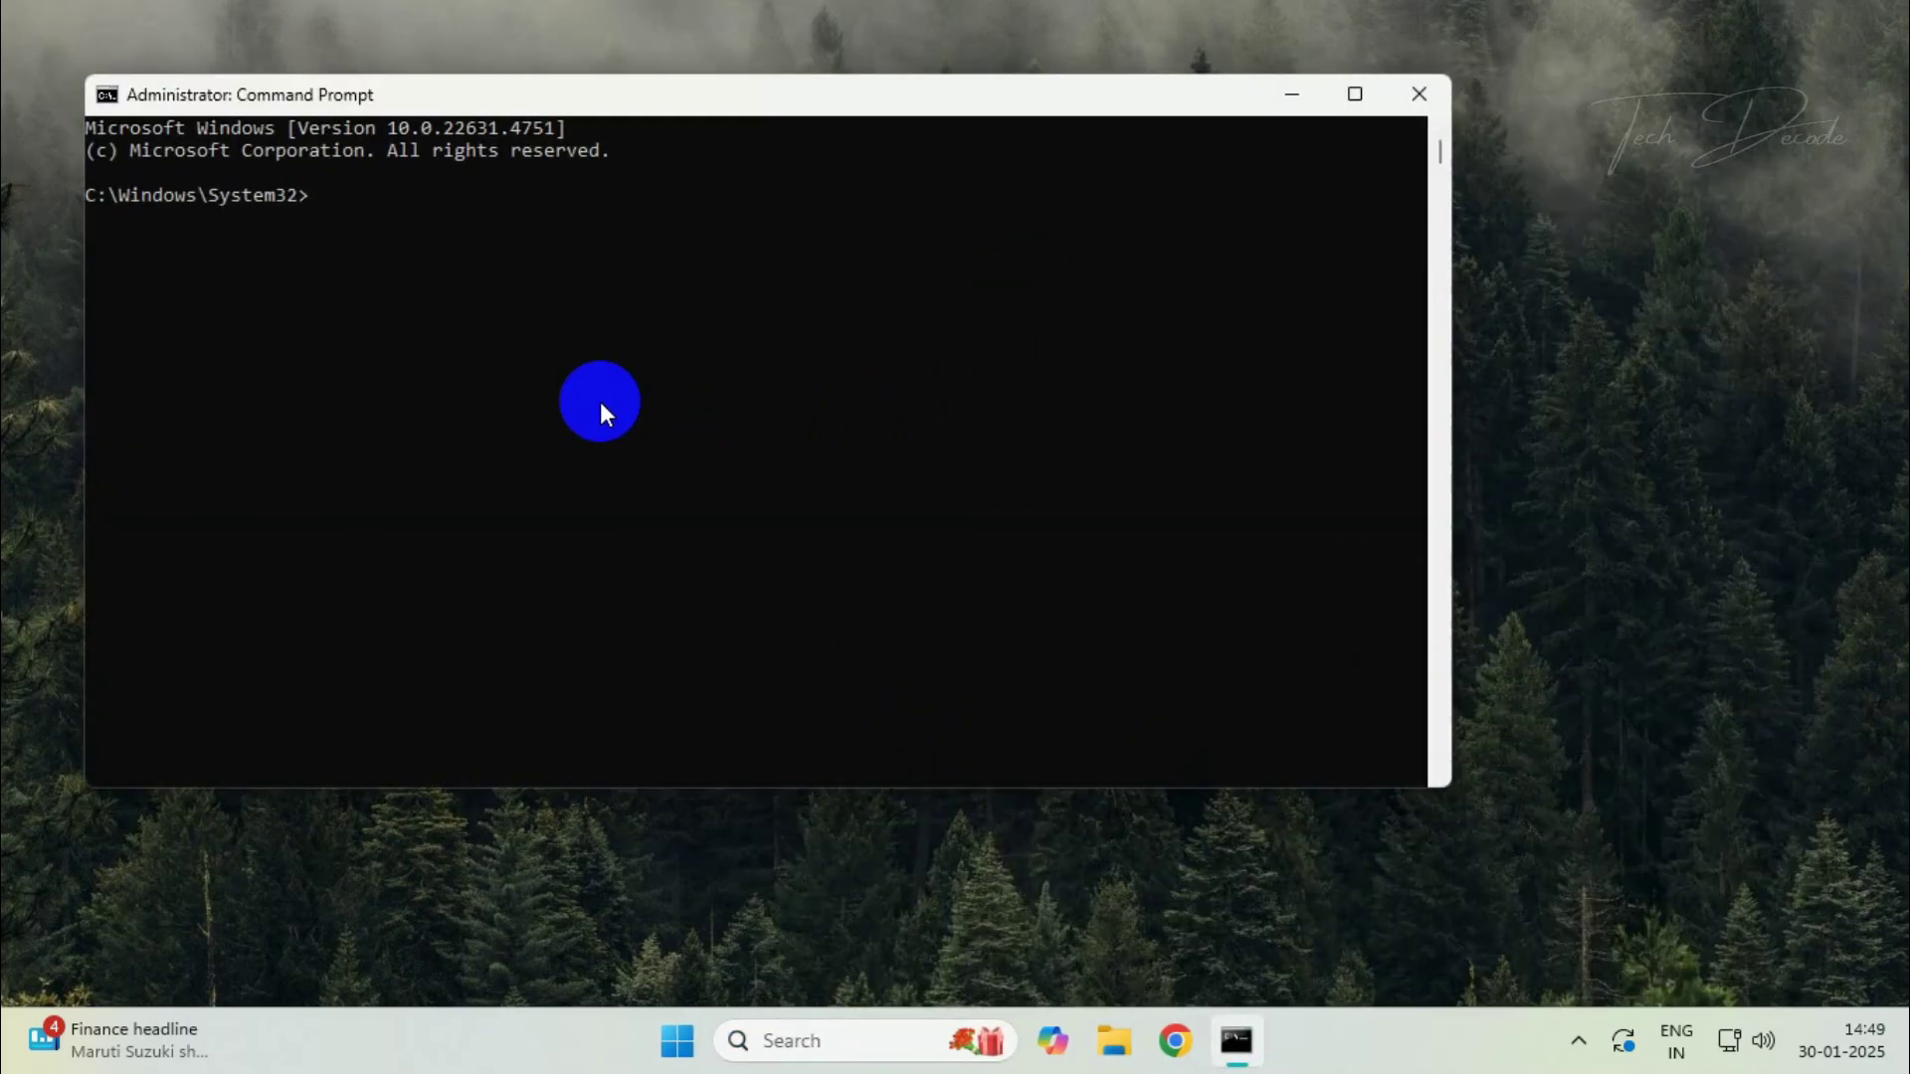
pyautogui.write('ipconfi')
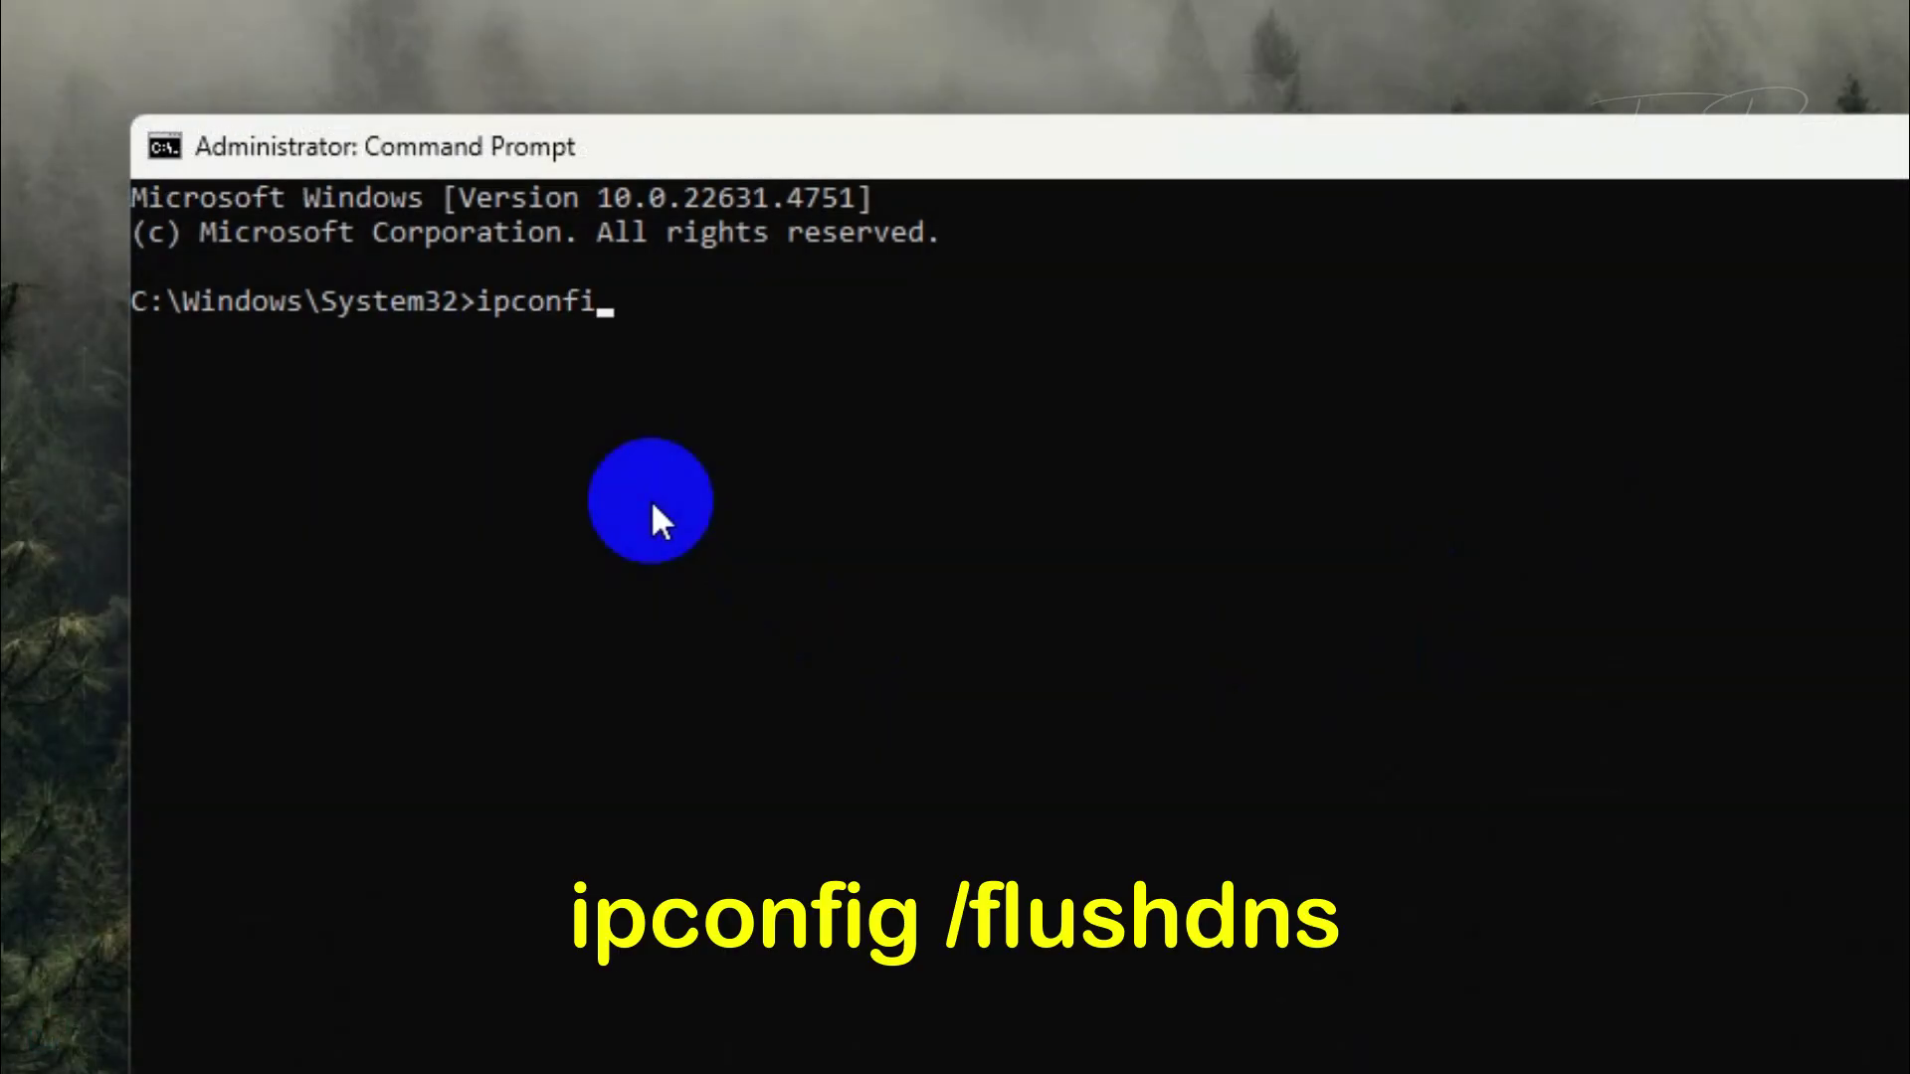
pyautogui.write('g /flushdns')
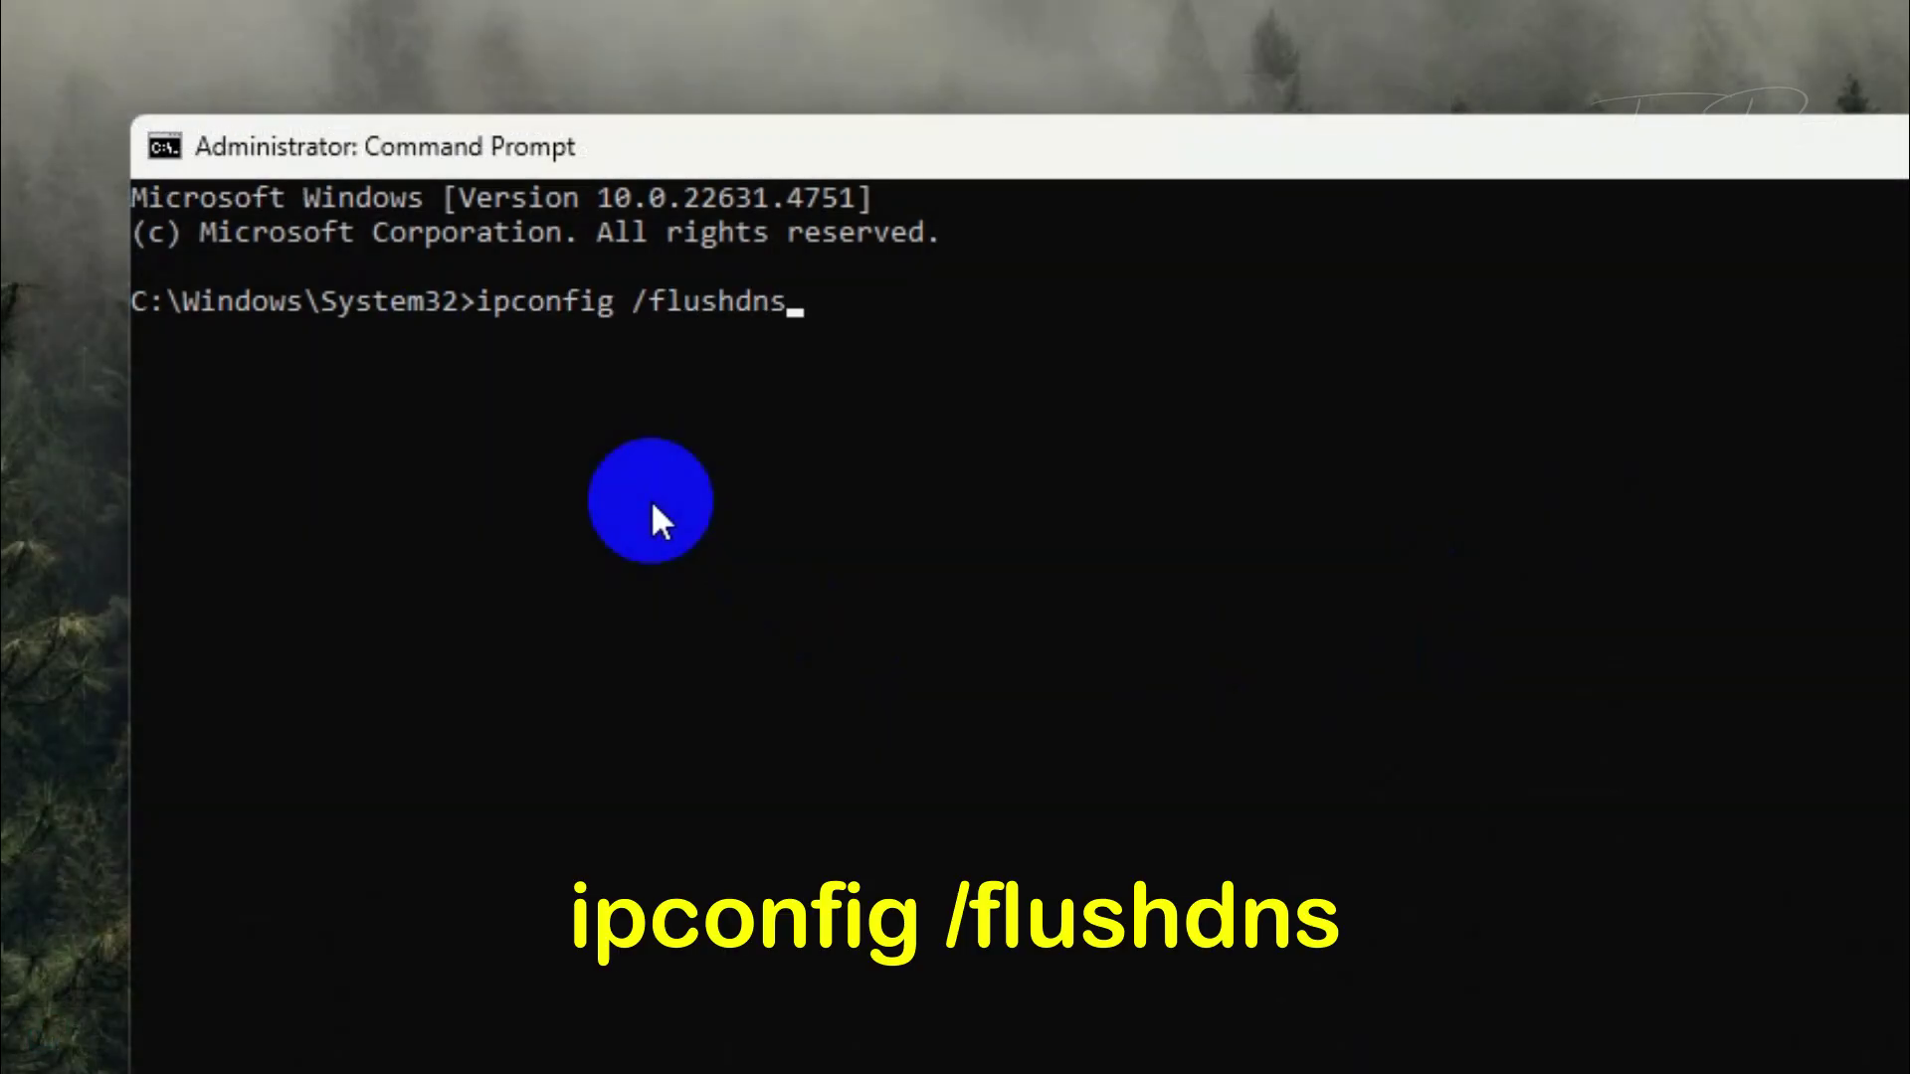
pyautogui.press('Return')
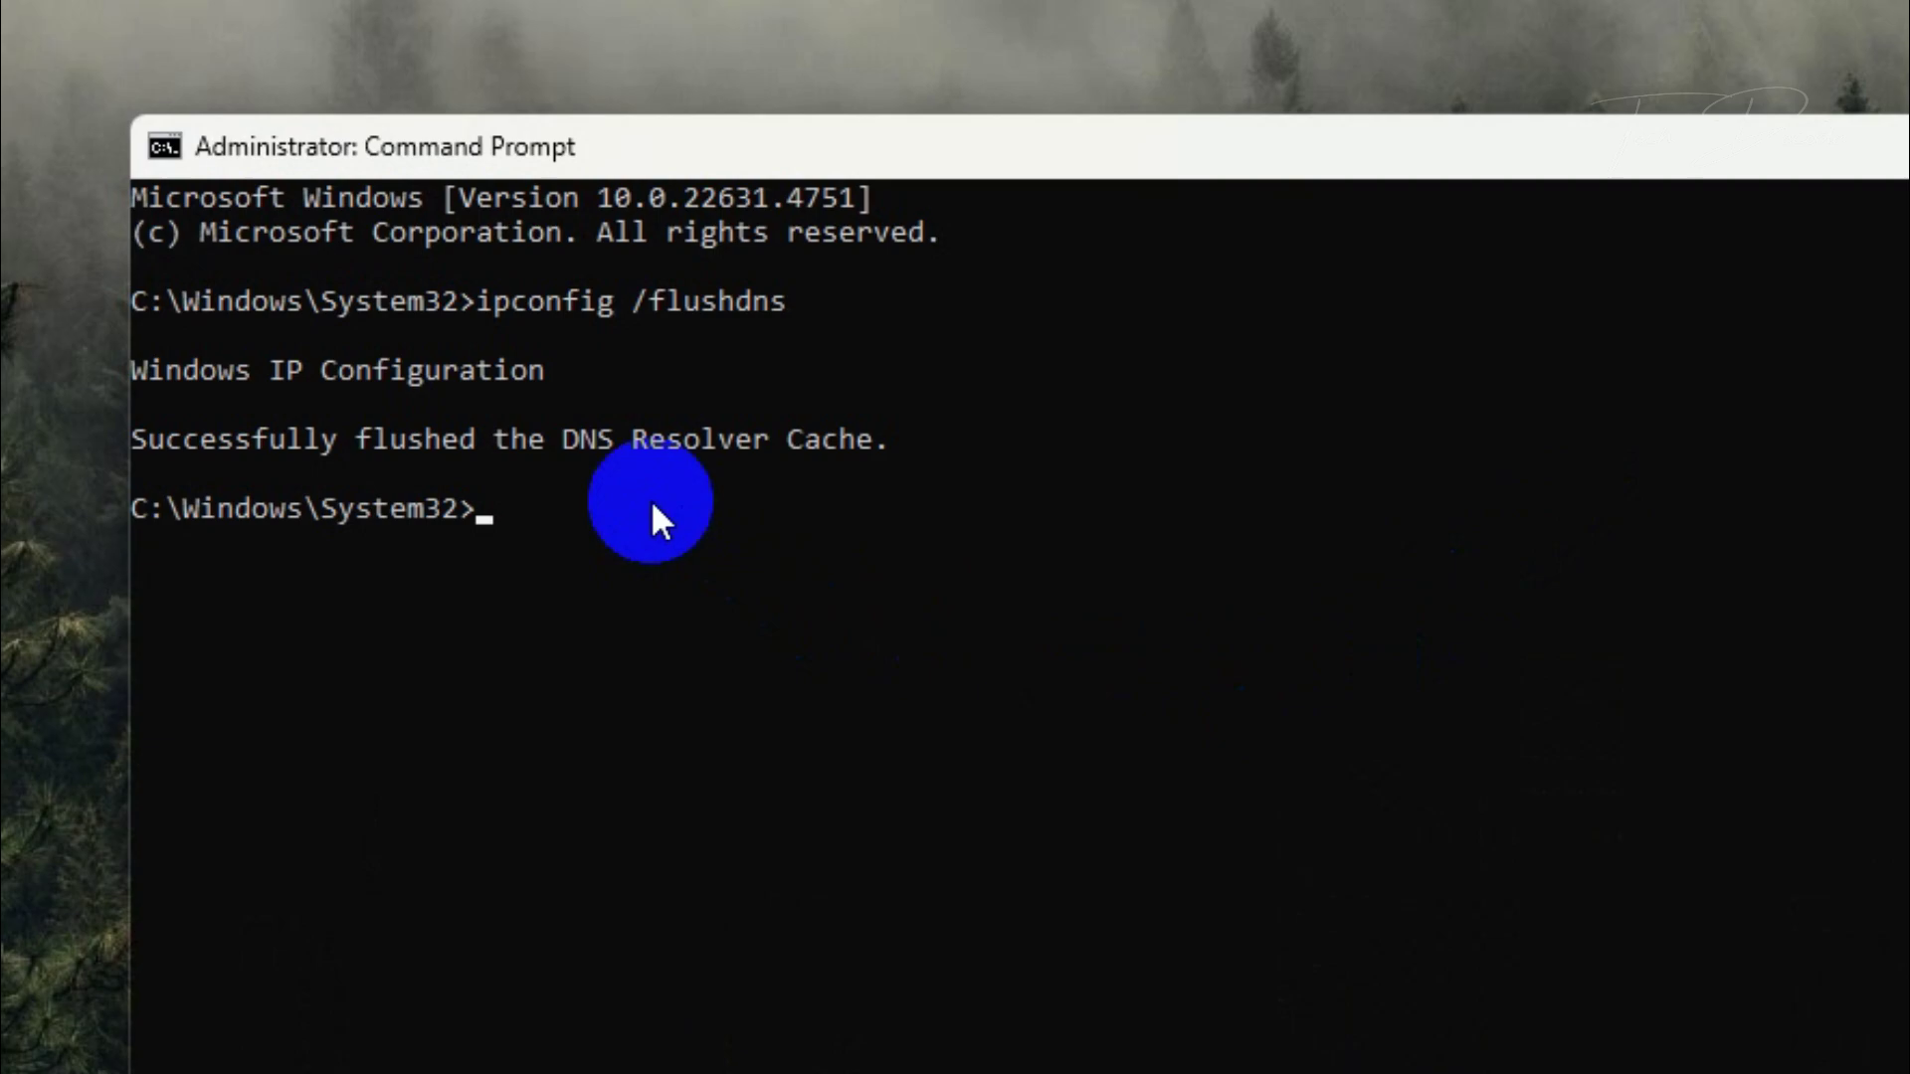
pyautogui.write('netsh win')
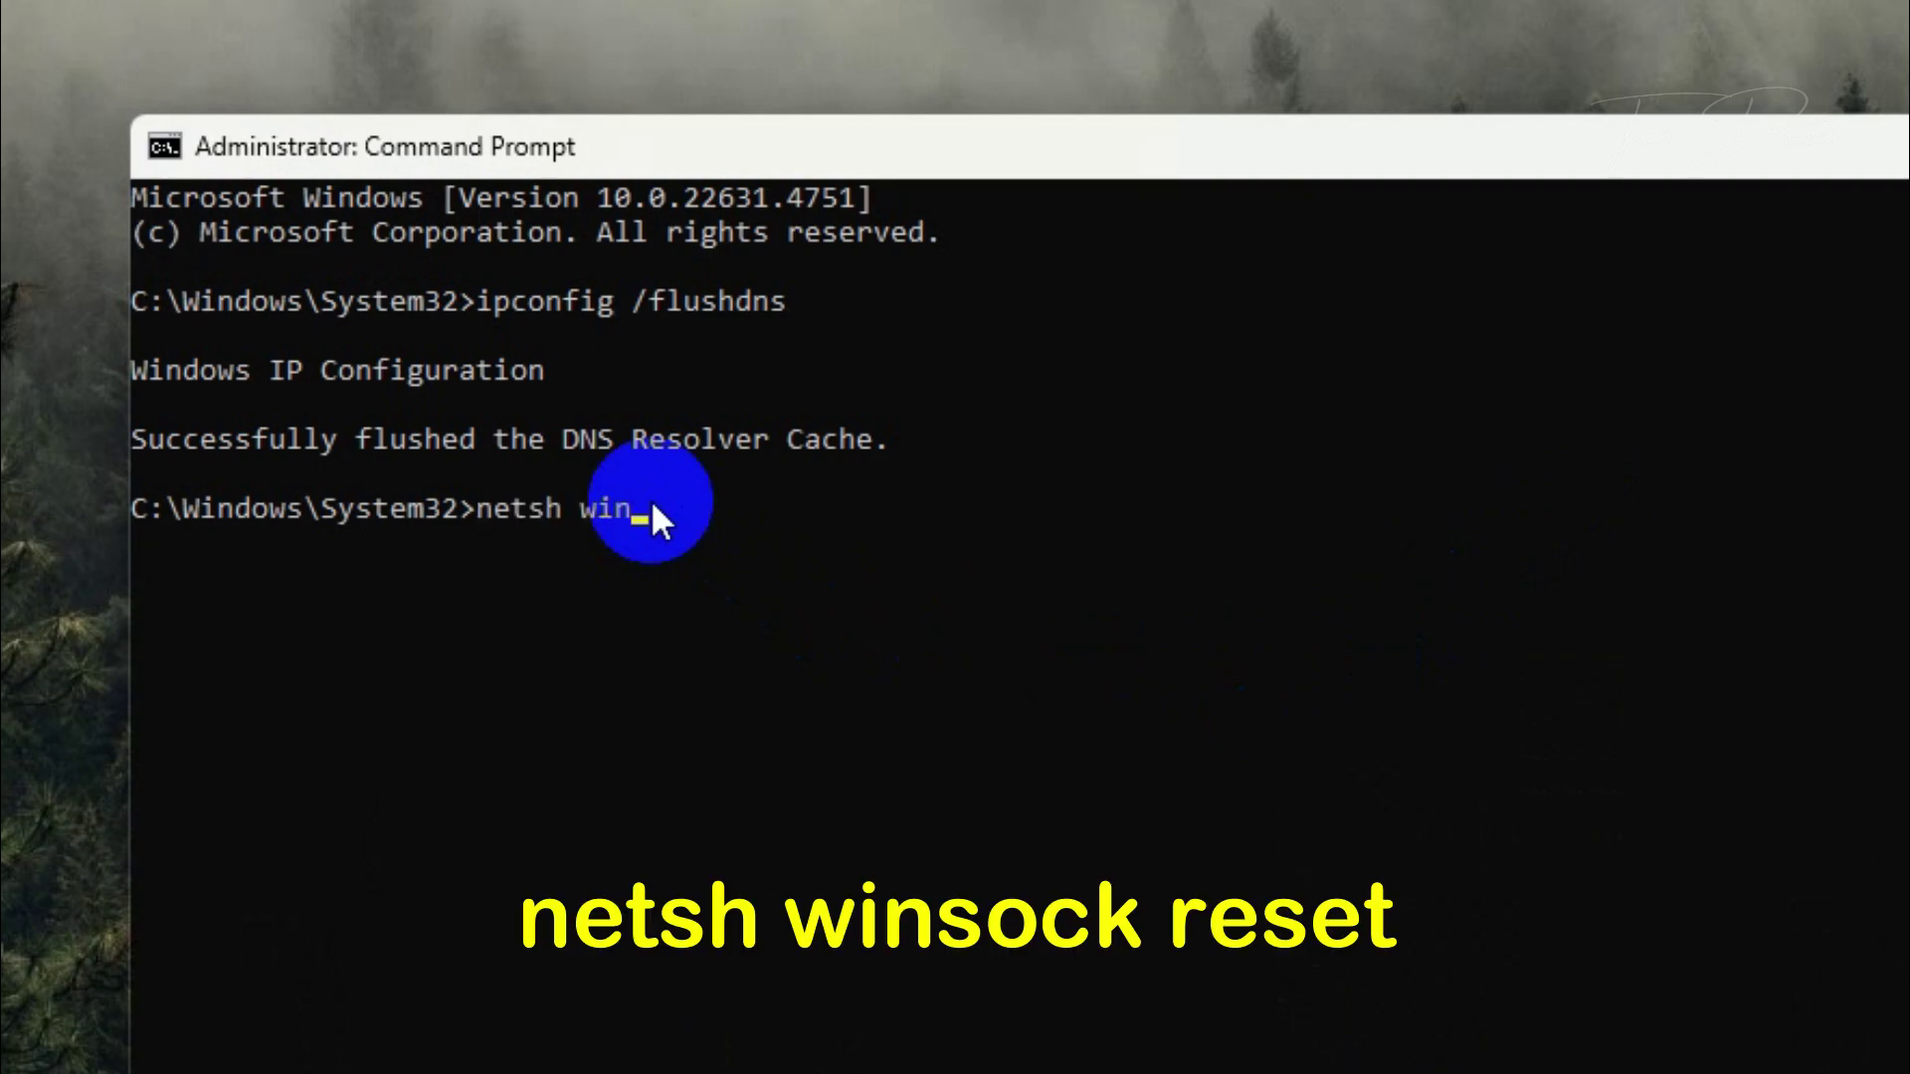
pyautogui.write('sock reset')
pyautogui.press('Return')
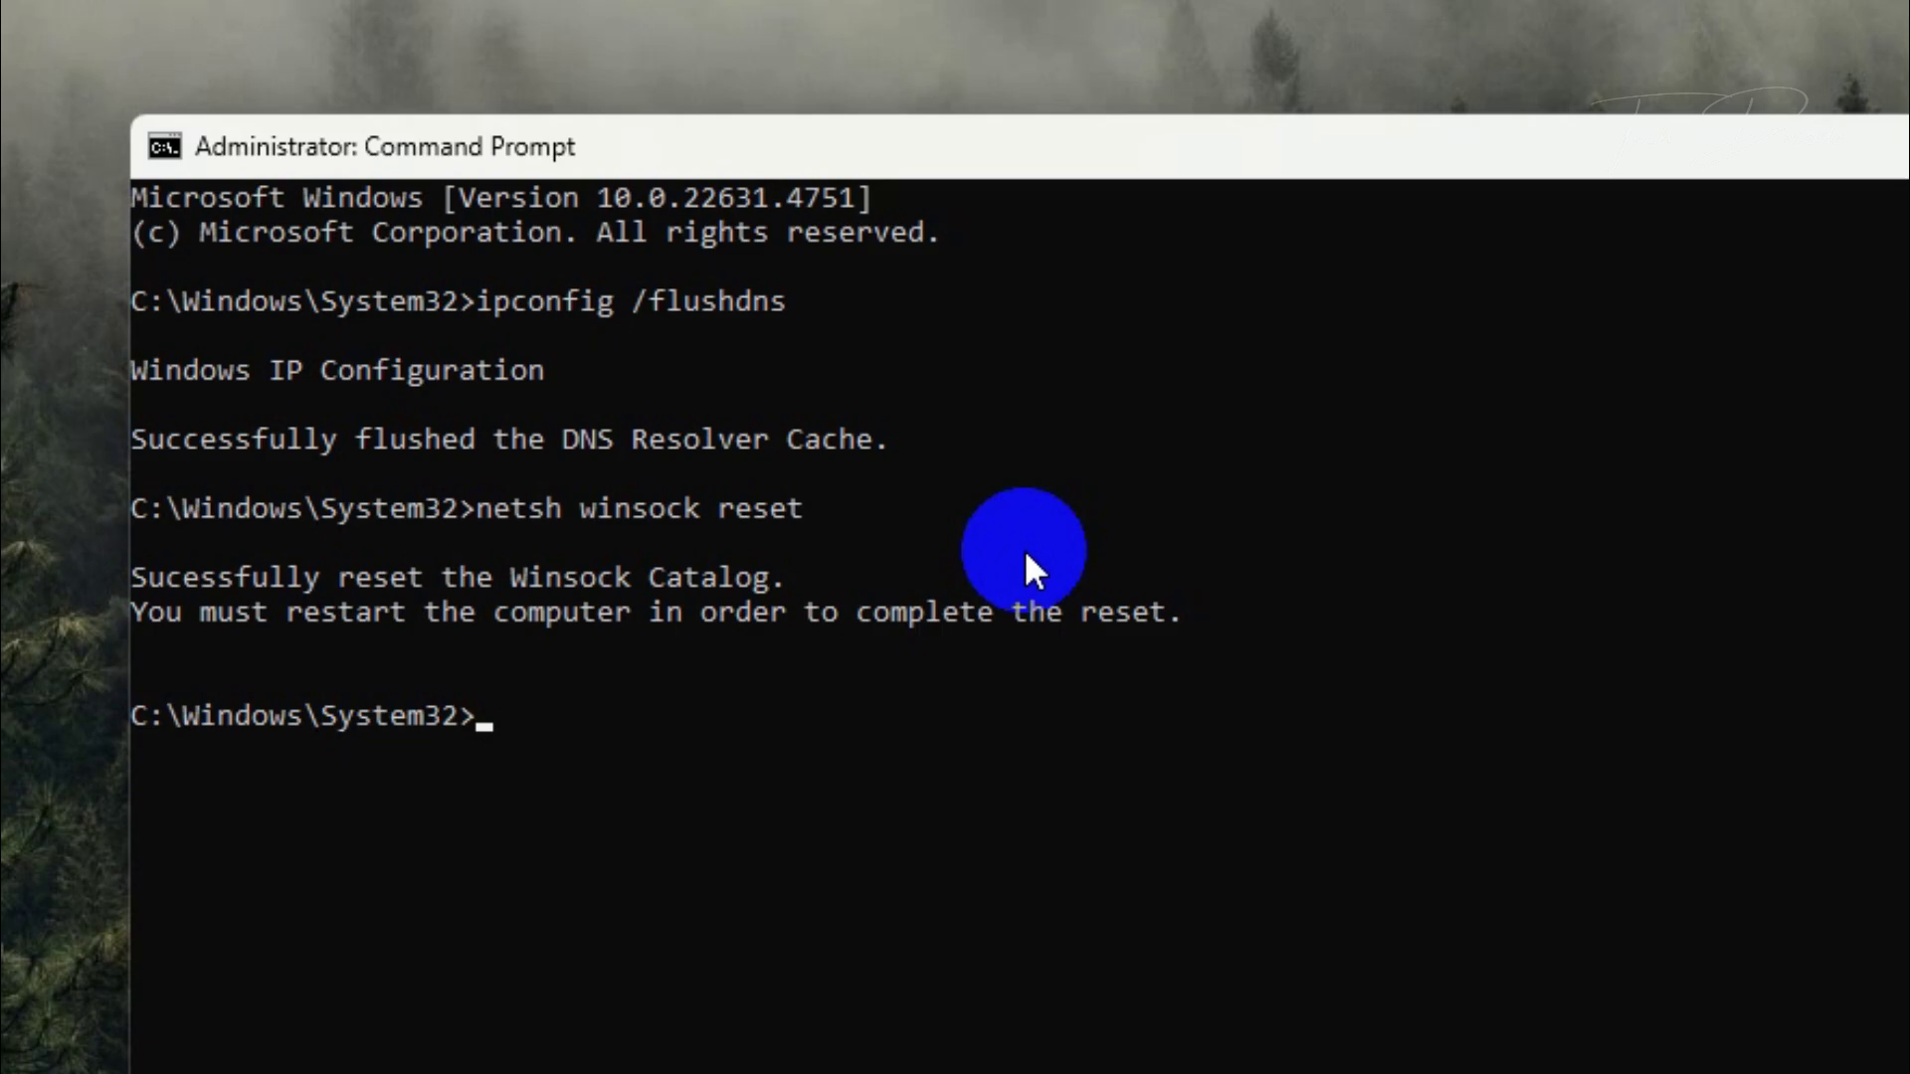
# Step: Close Command Prompt and restart the computer from the Win+X power options
pyautogui.moveTo(1230, 613); pyautogui.dragTo(85, 656)
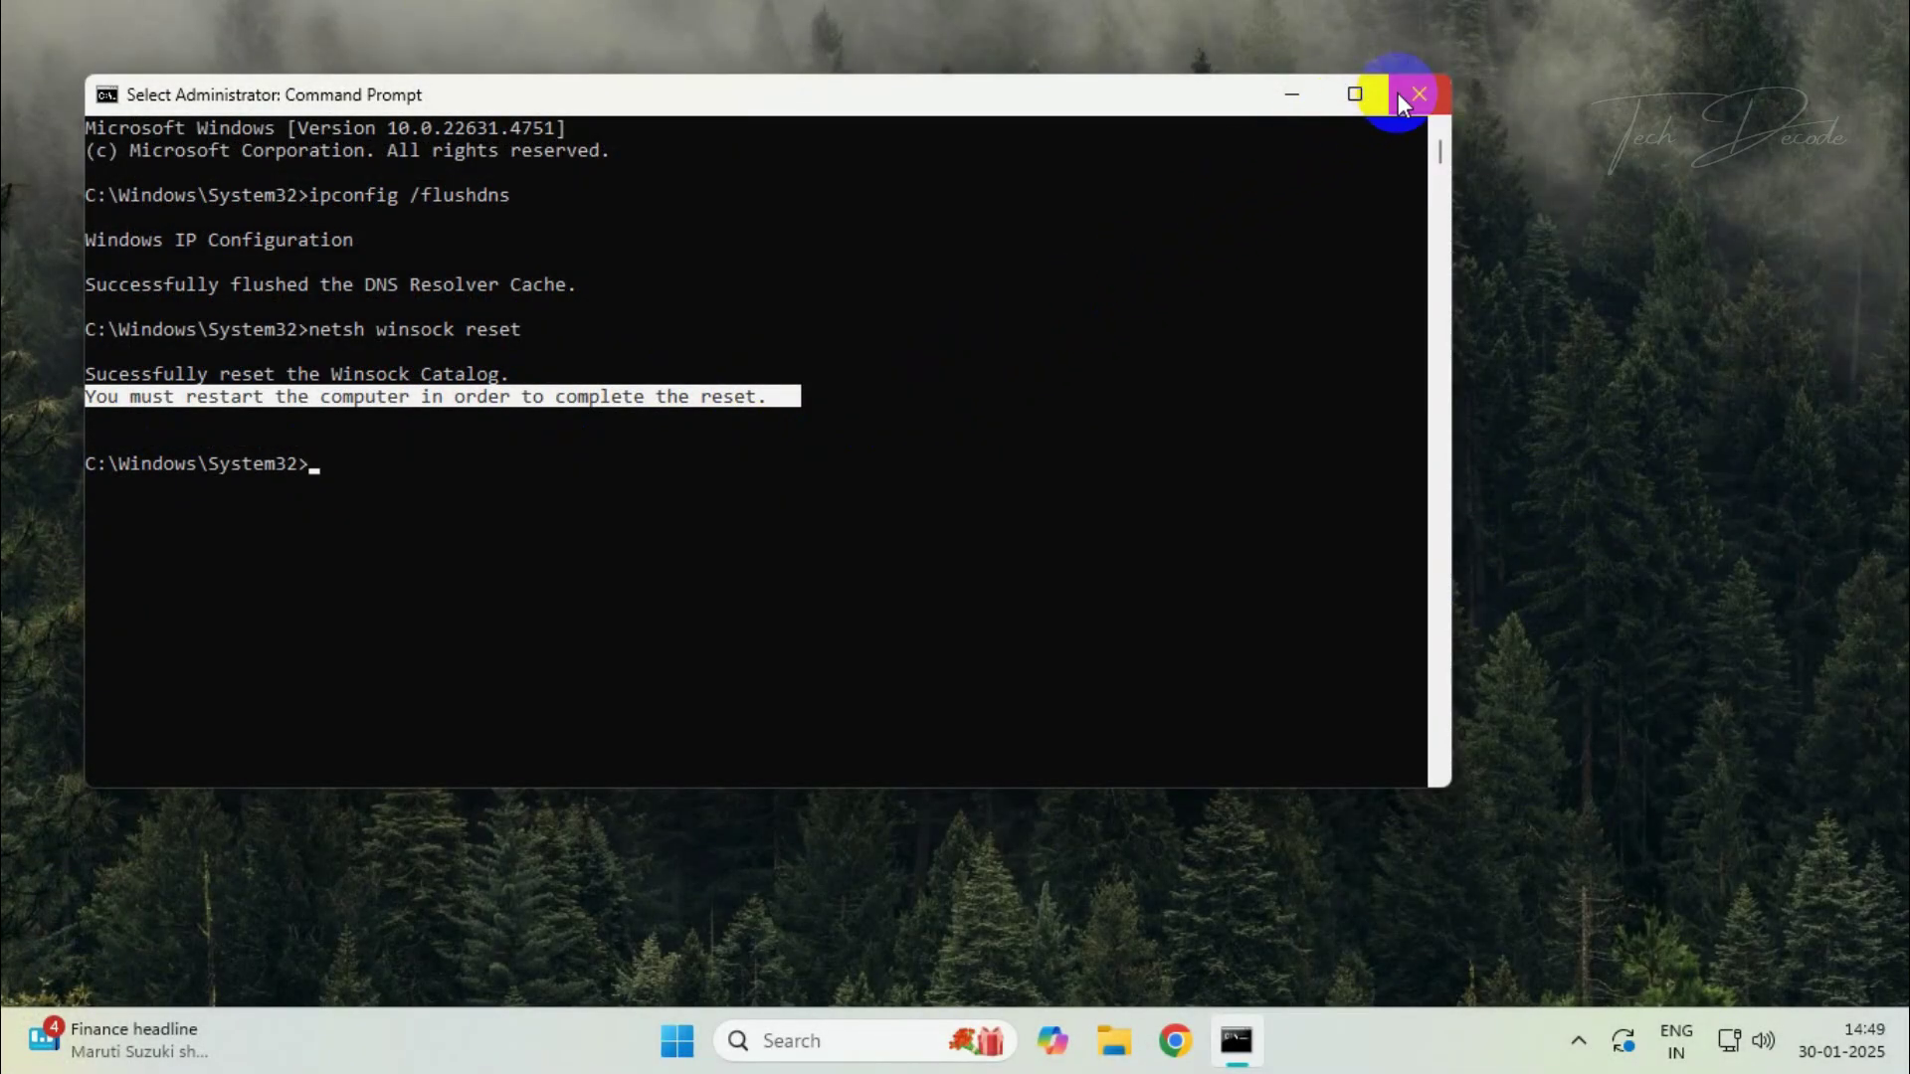
pyautogui.click(1402, 95)
pyautogui.rightClick(714, 1064)
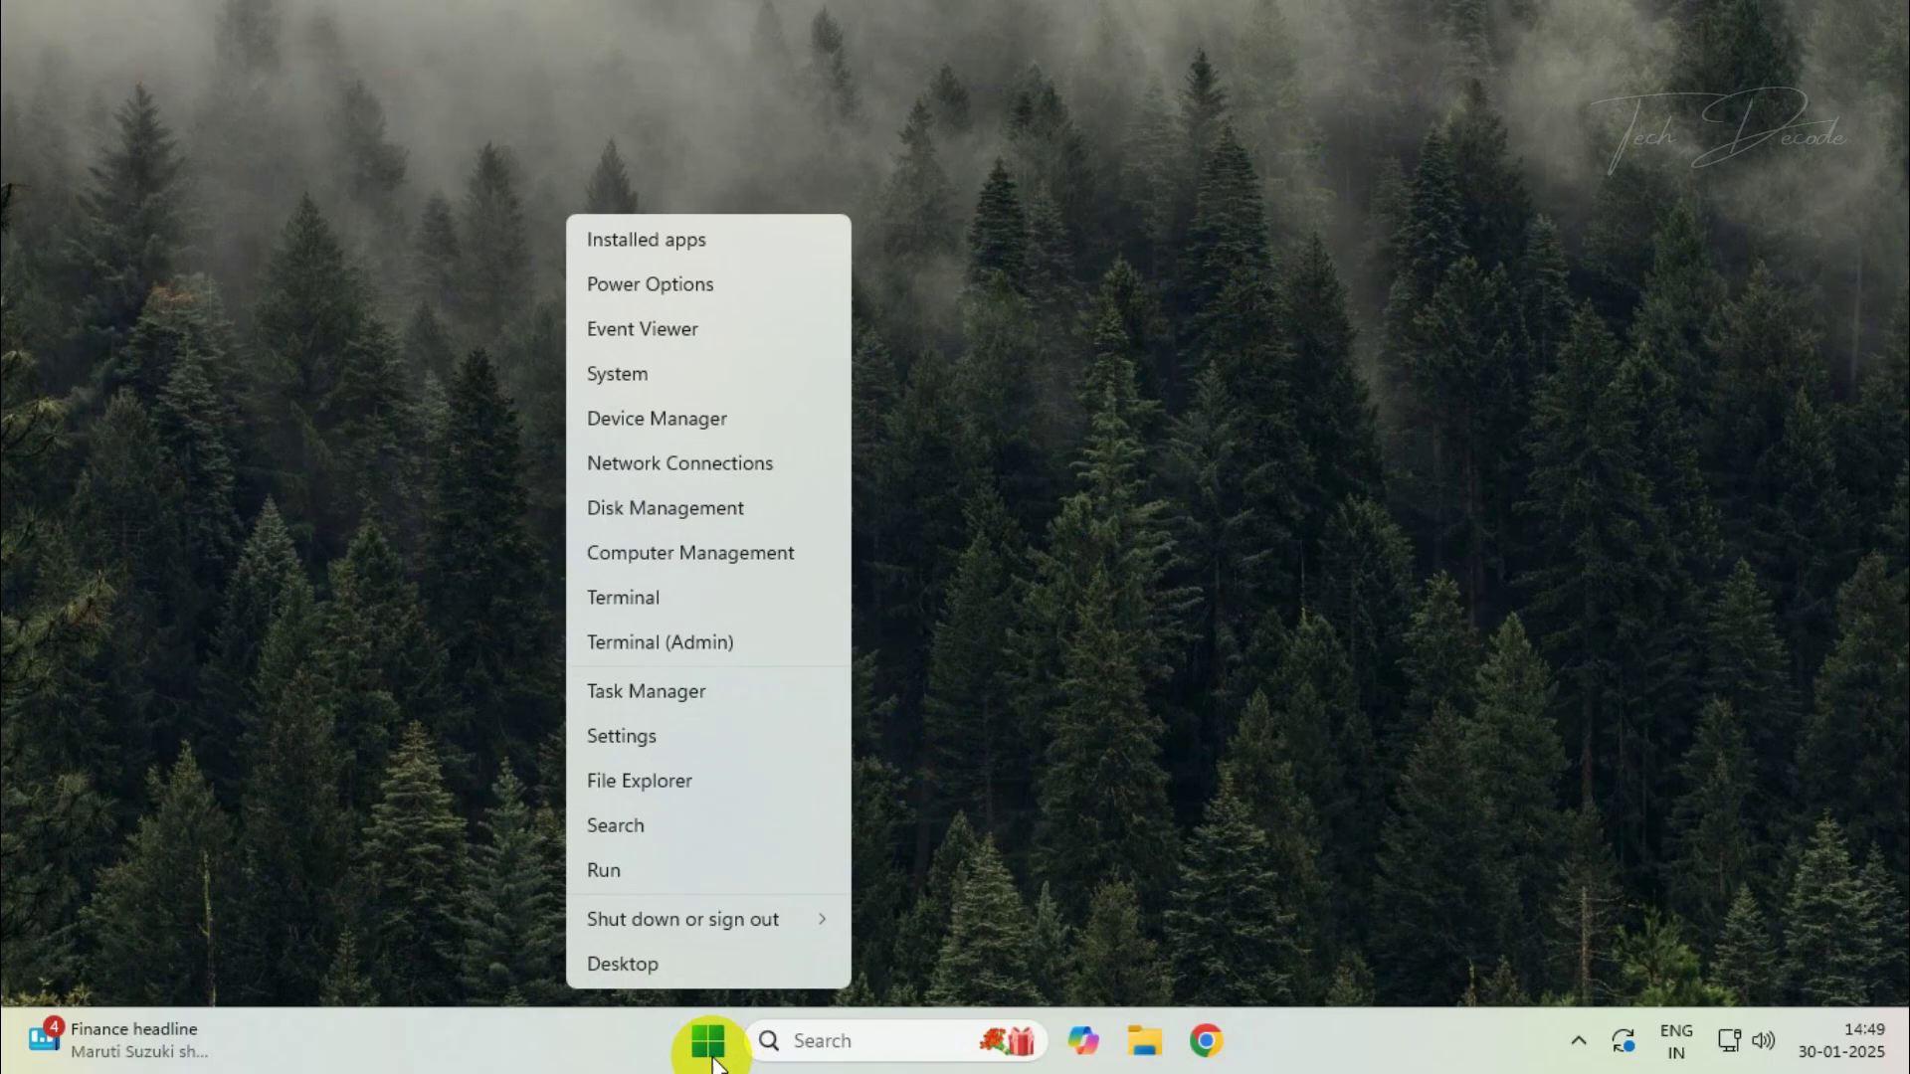
pyautogui.moveTo(755, 915)
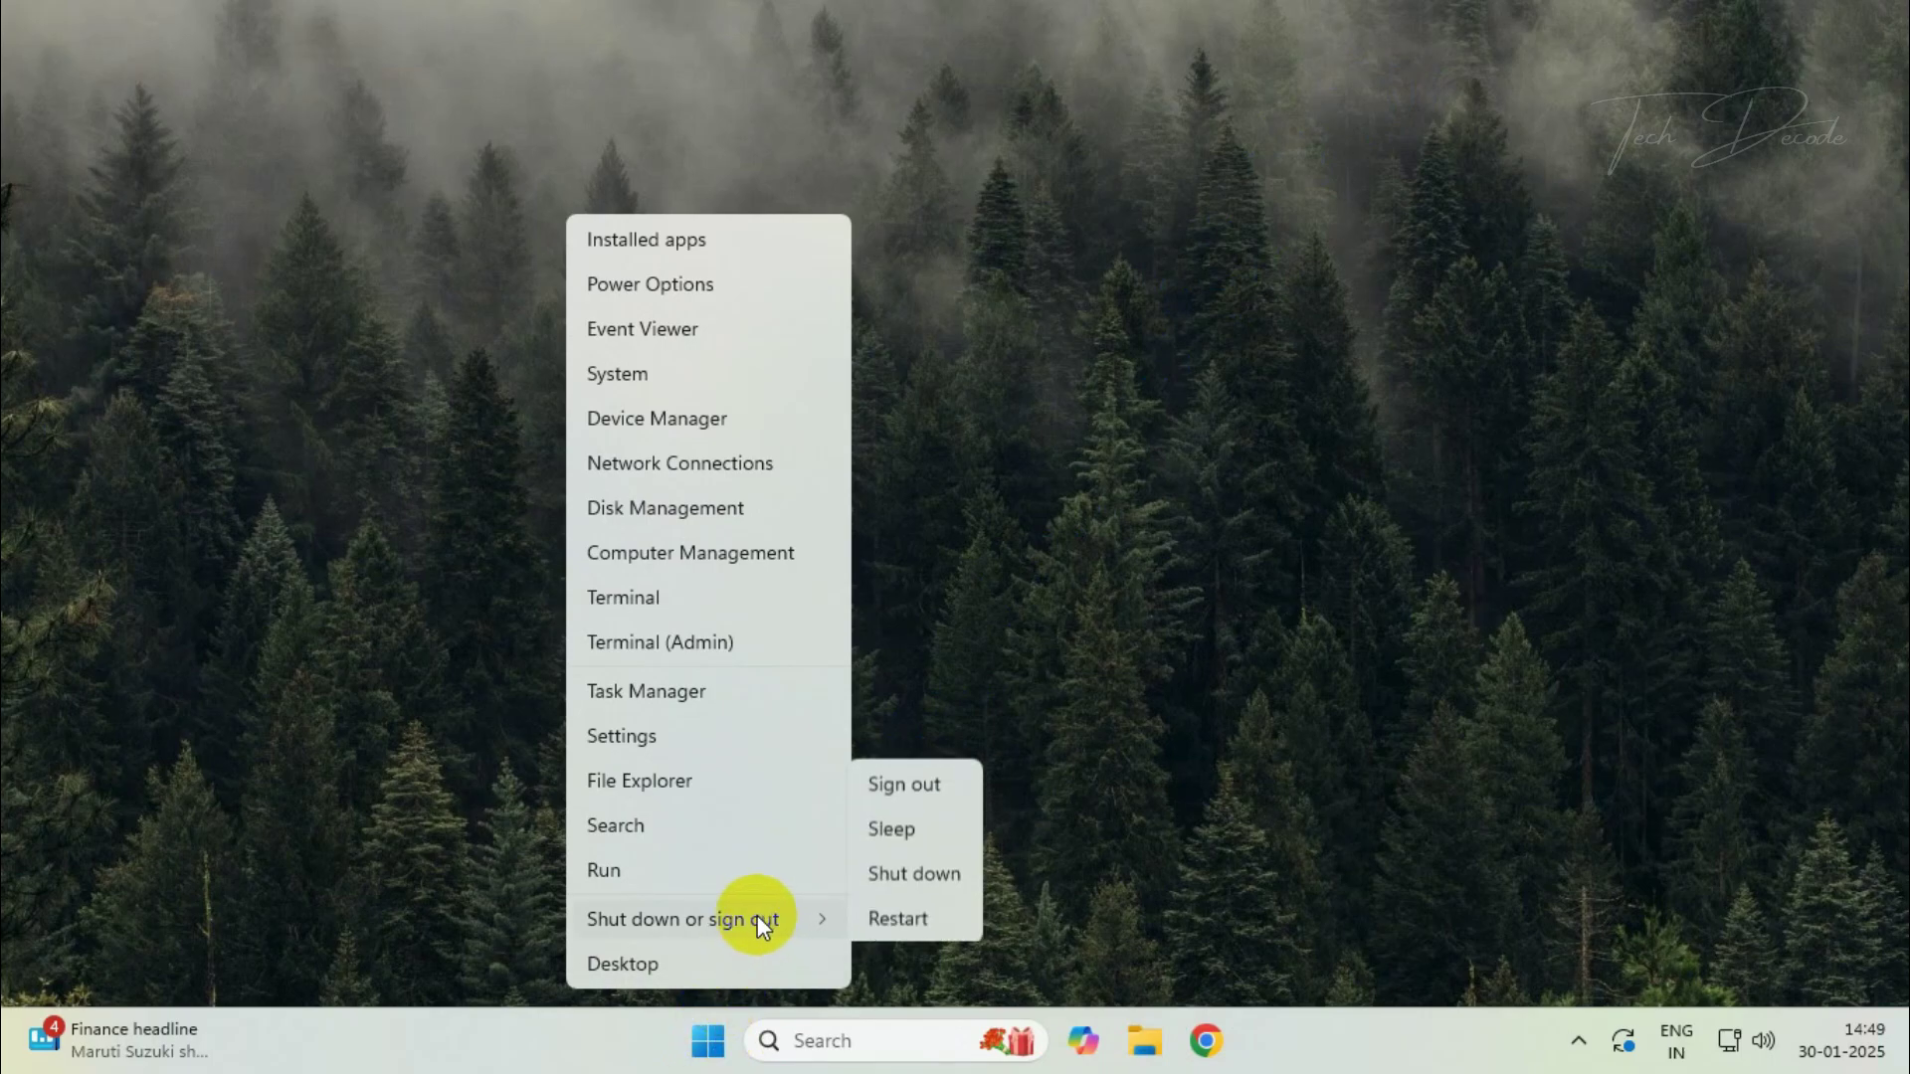
pyautogui.click(929, 911)
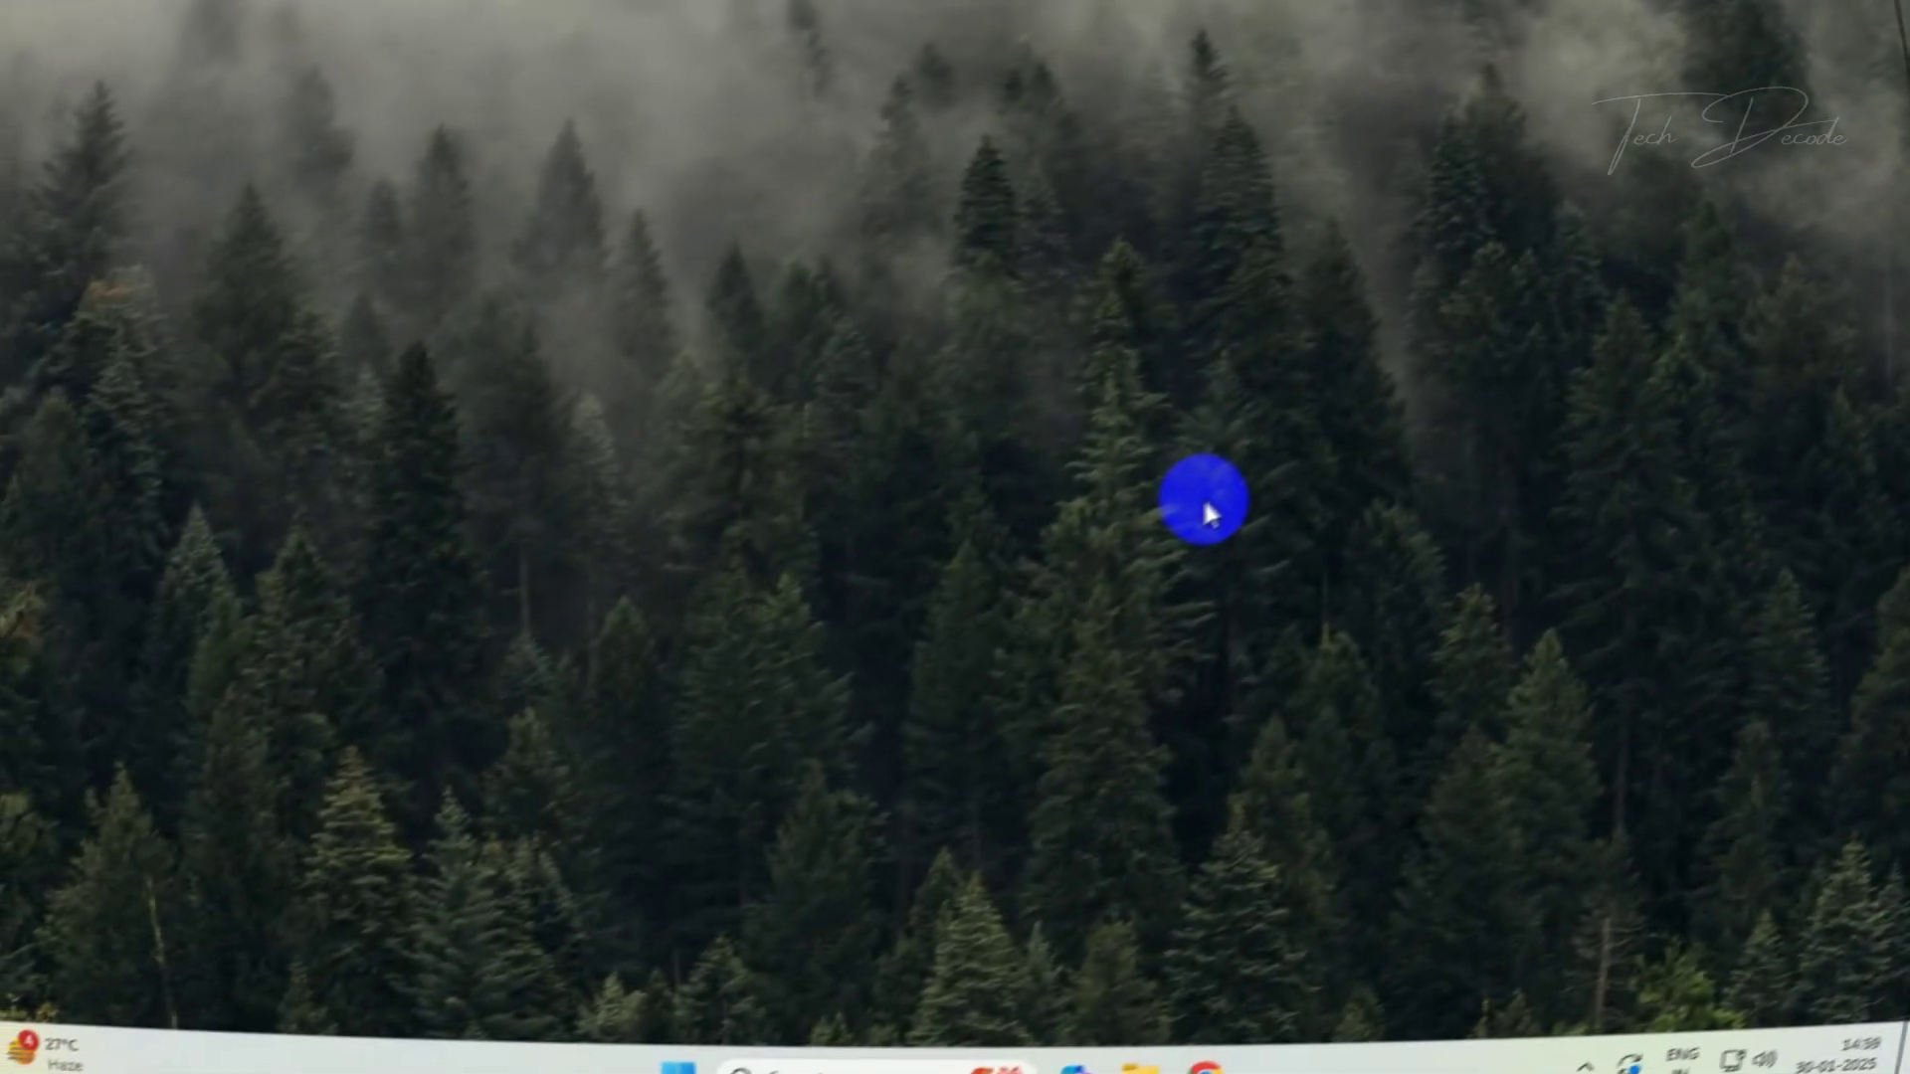
# Step: Run the Network and Internet troubleshooter from Troubleshoot settings and review its results in Get Help
pyautogui.click(868, 1070)
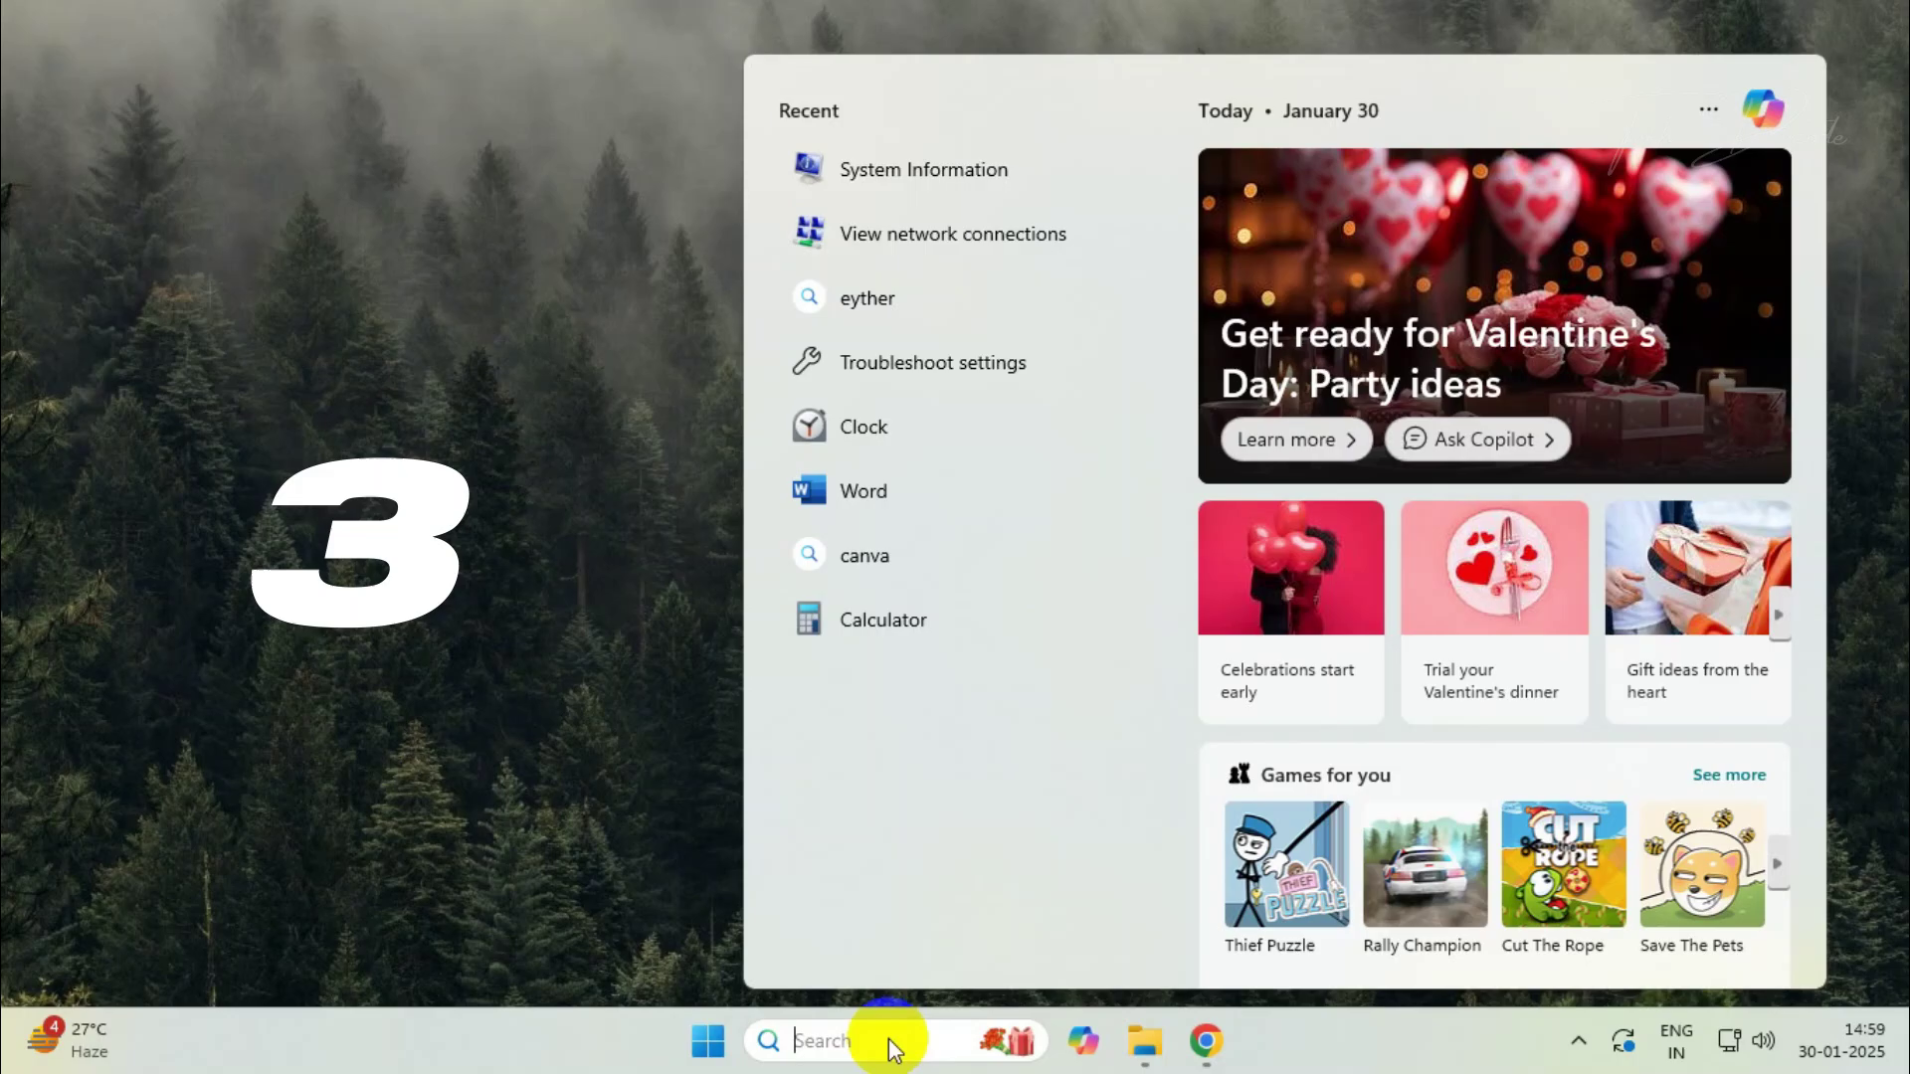
pyautogui.write('troubl')
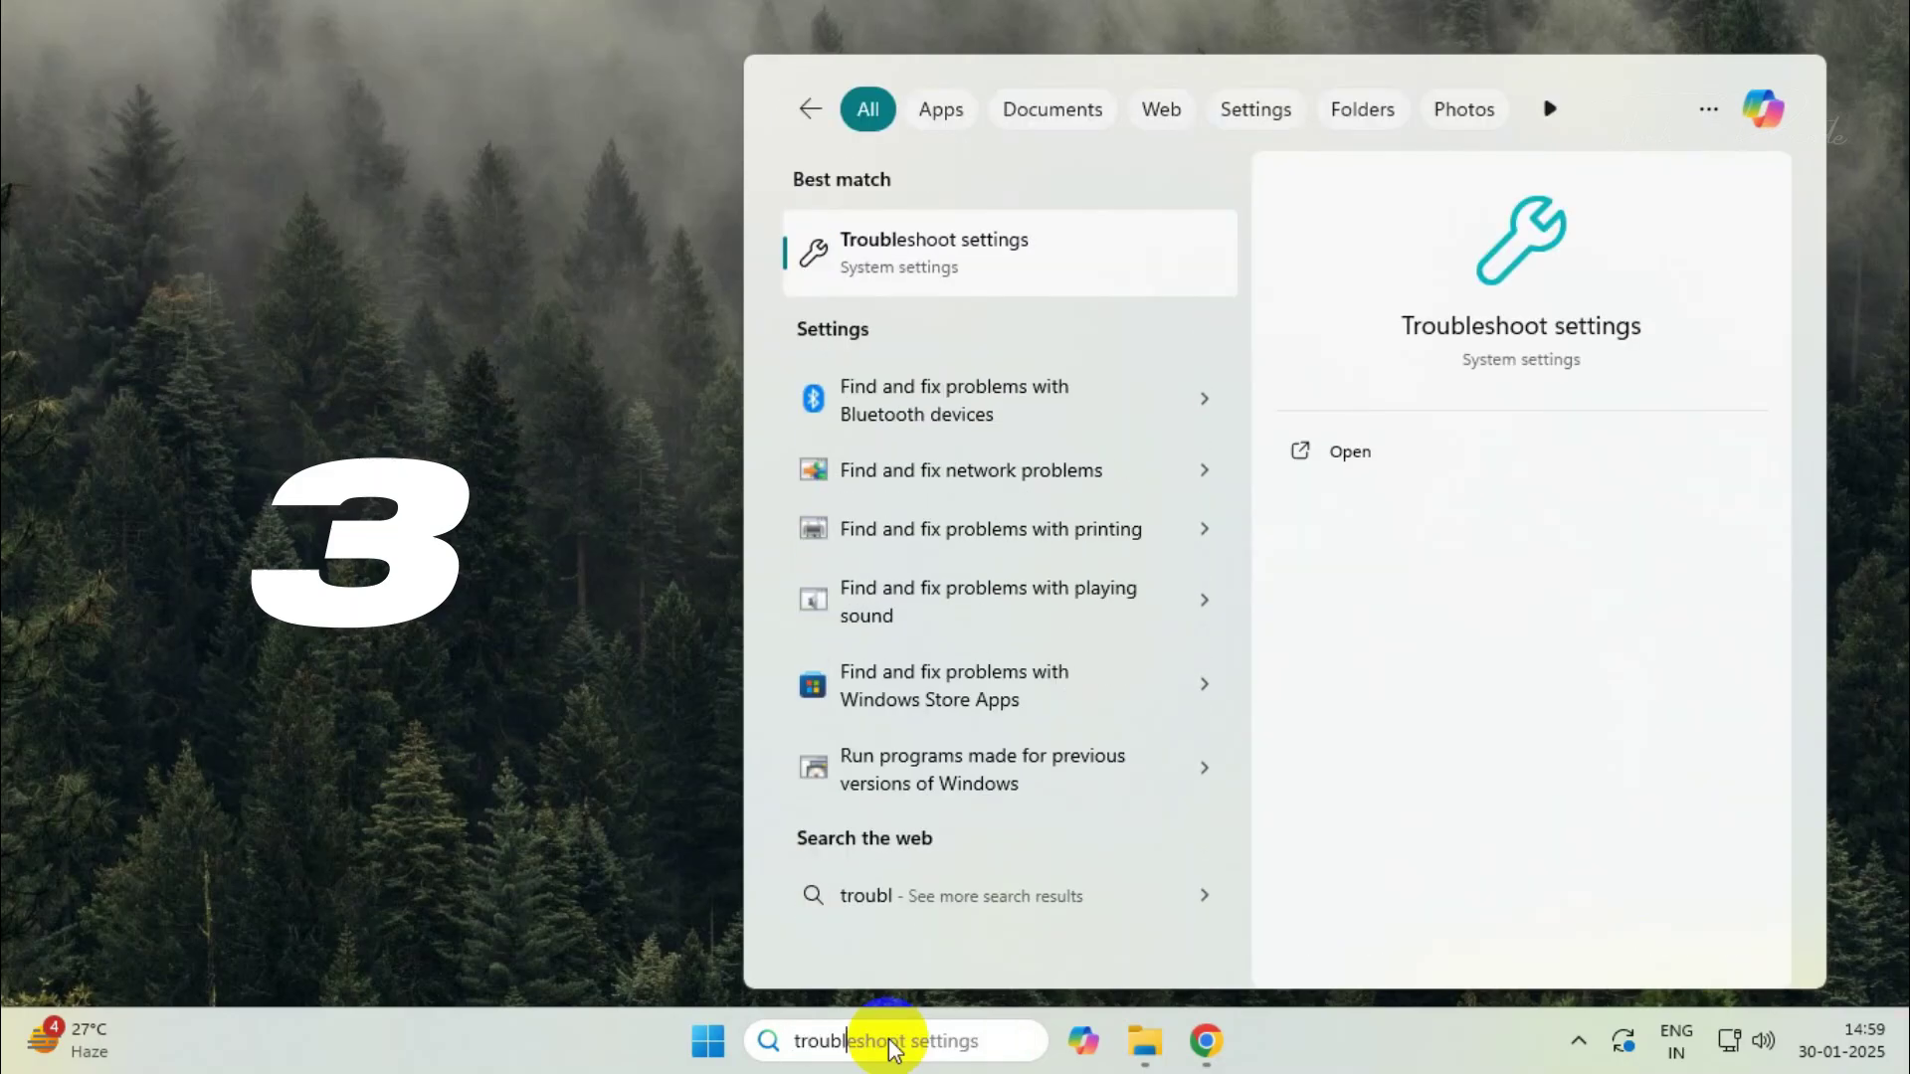
pyautogui.write('e')
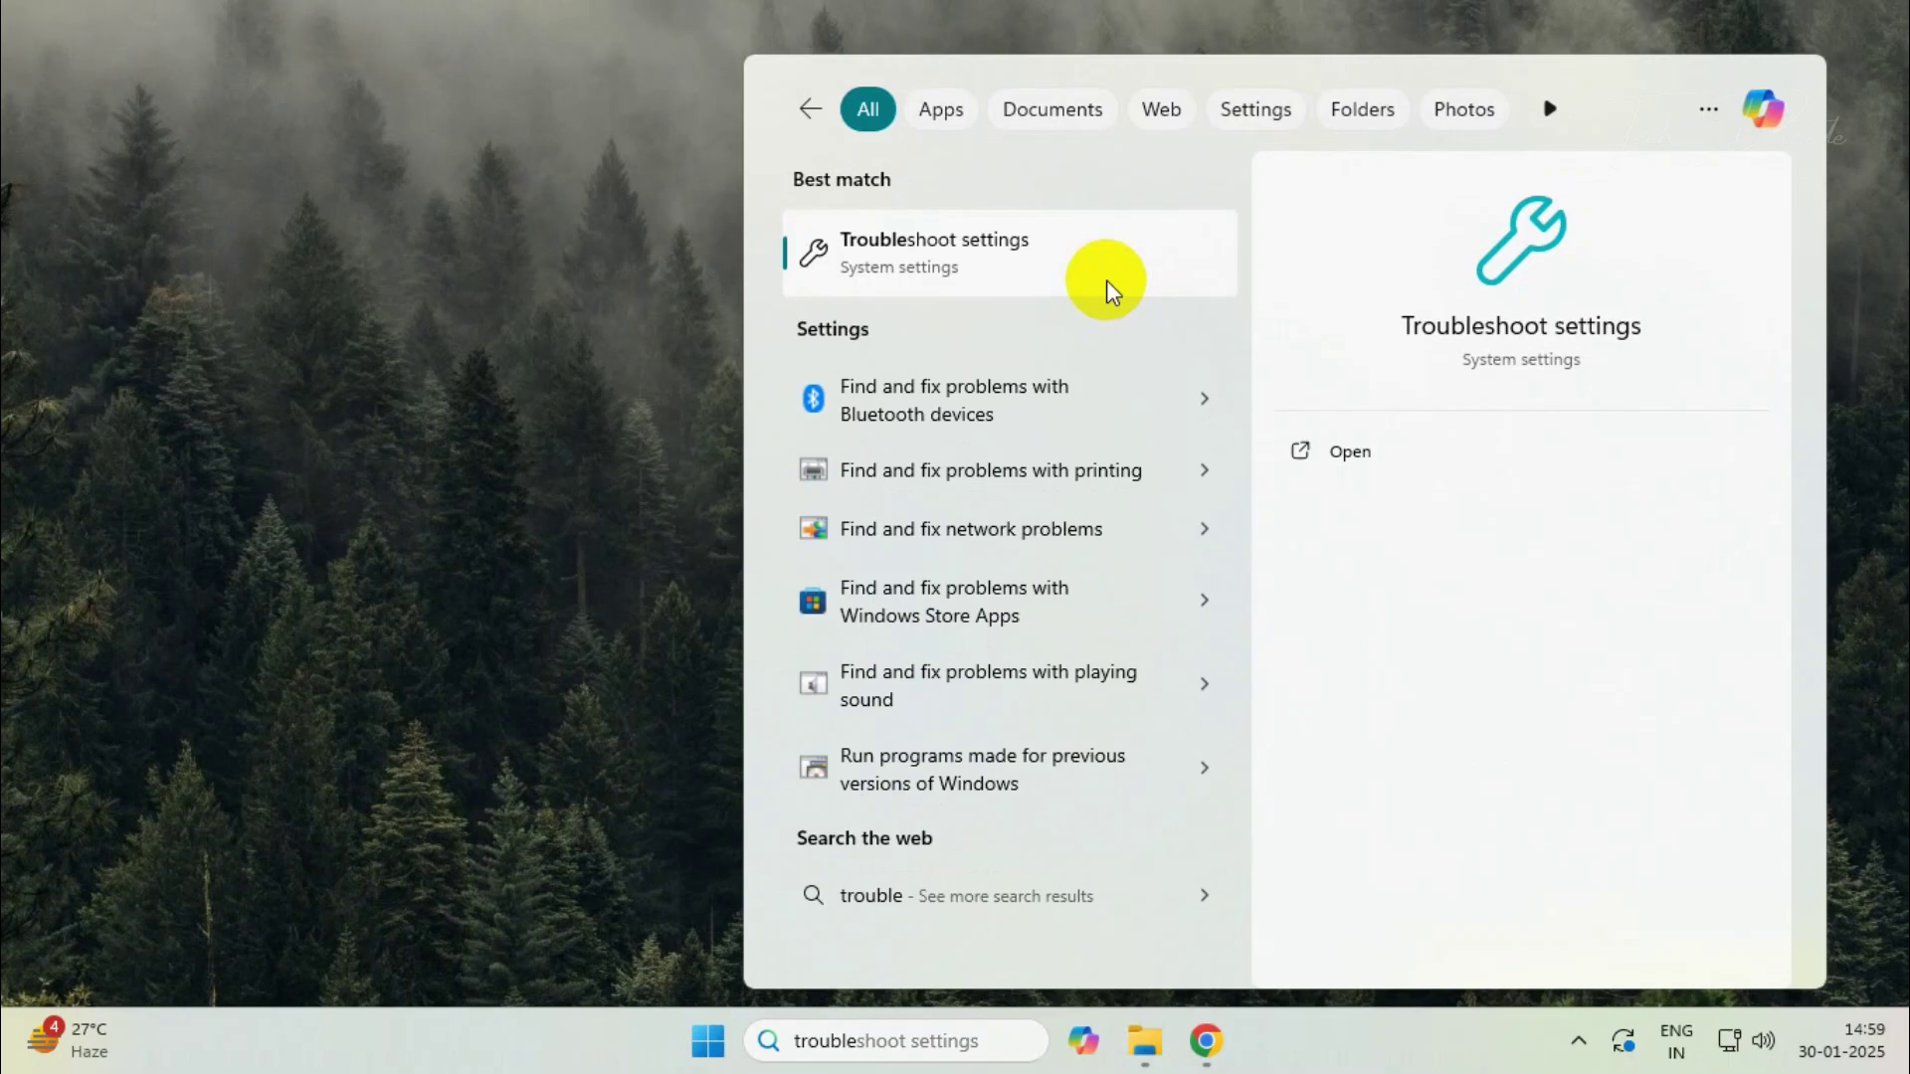
pyautogui.click(1107, 282)
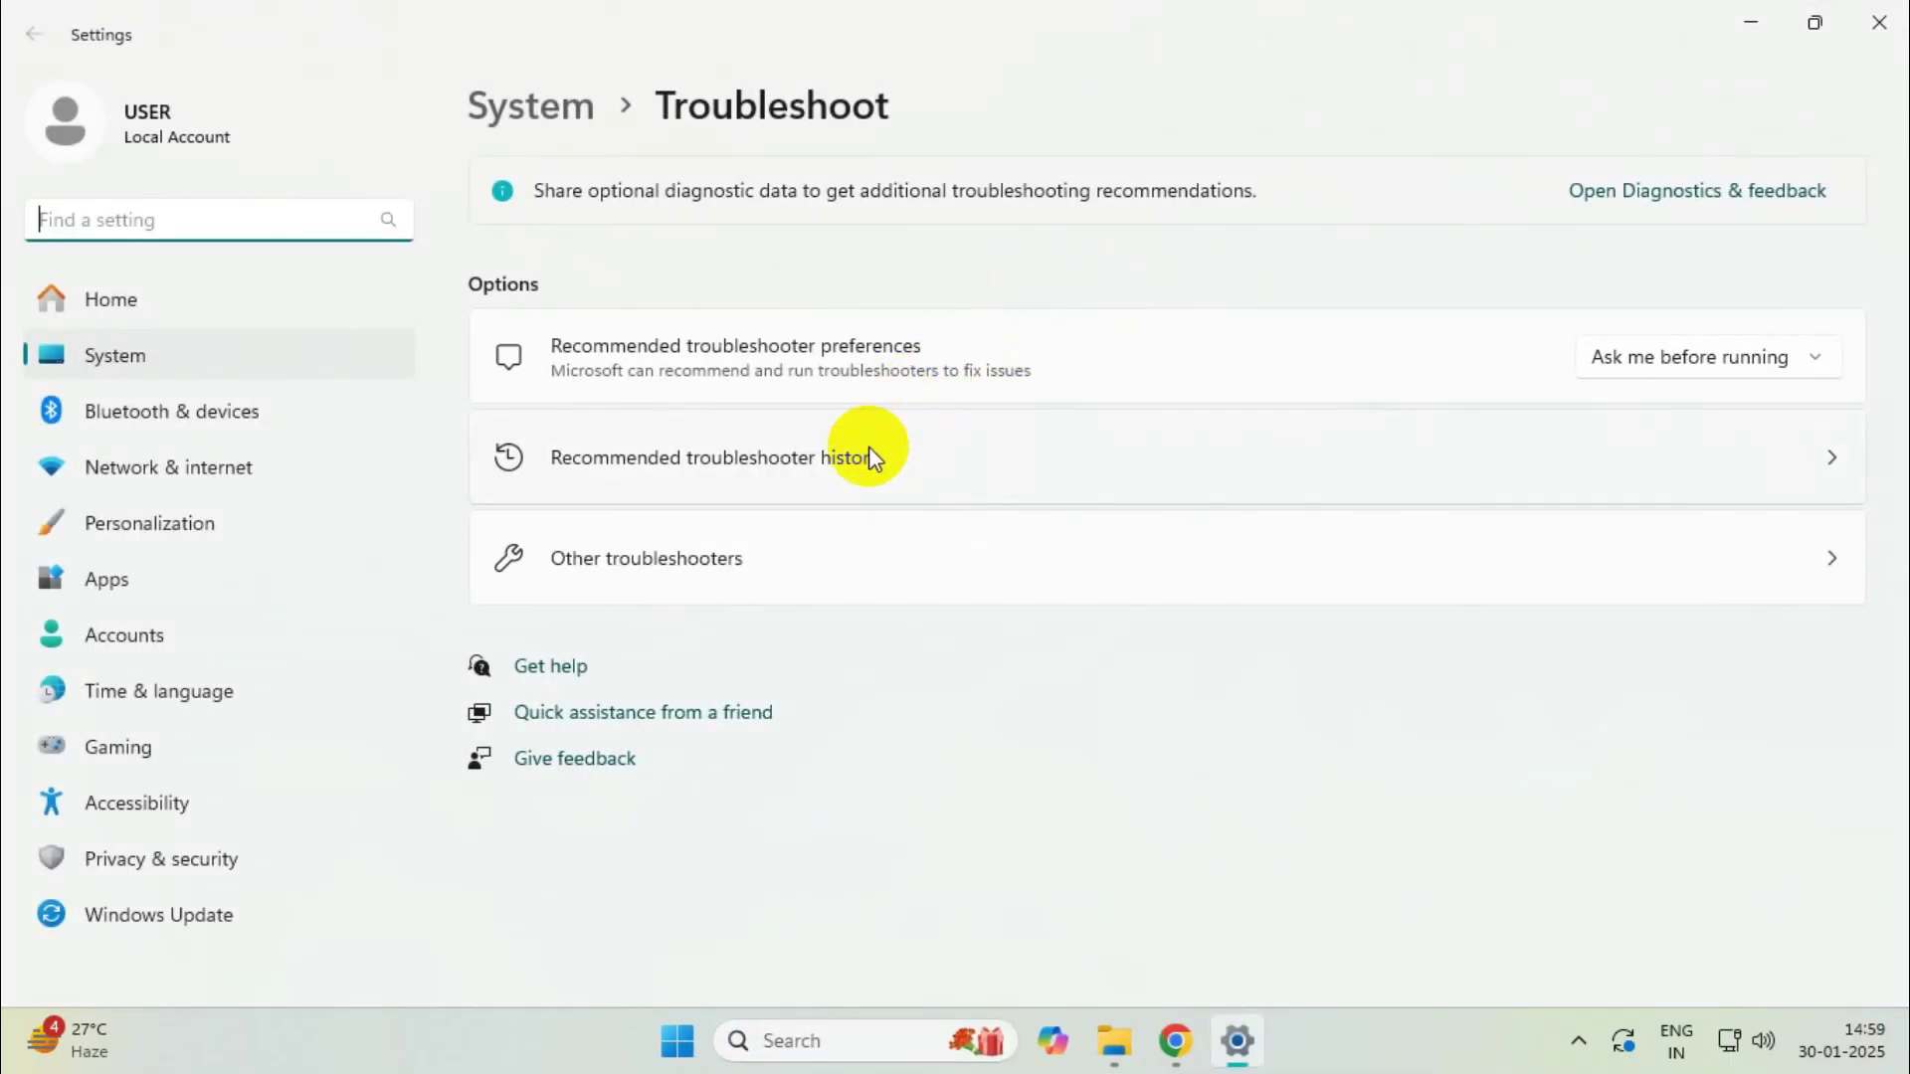
pyautogui.click(727, 562)
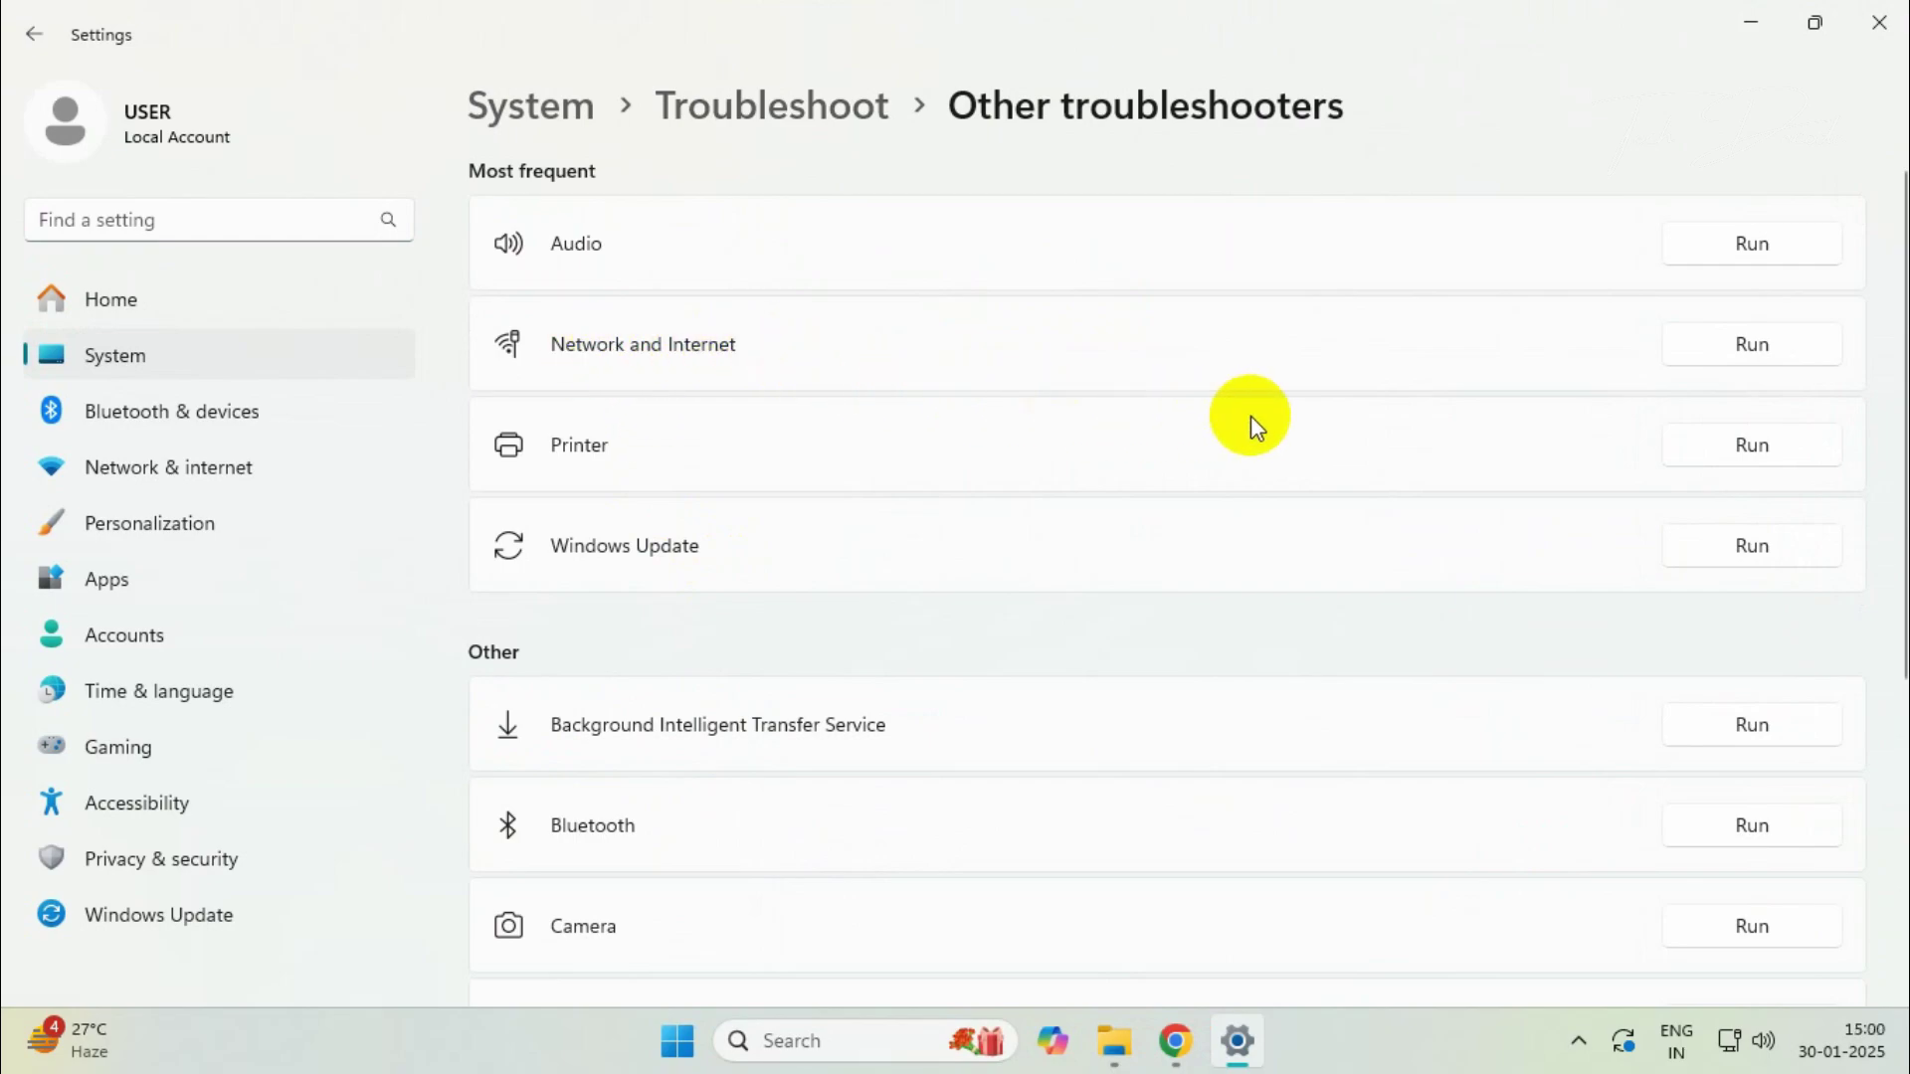
pyautogui.click(1801, 360)
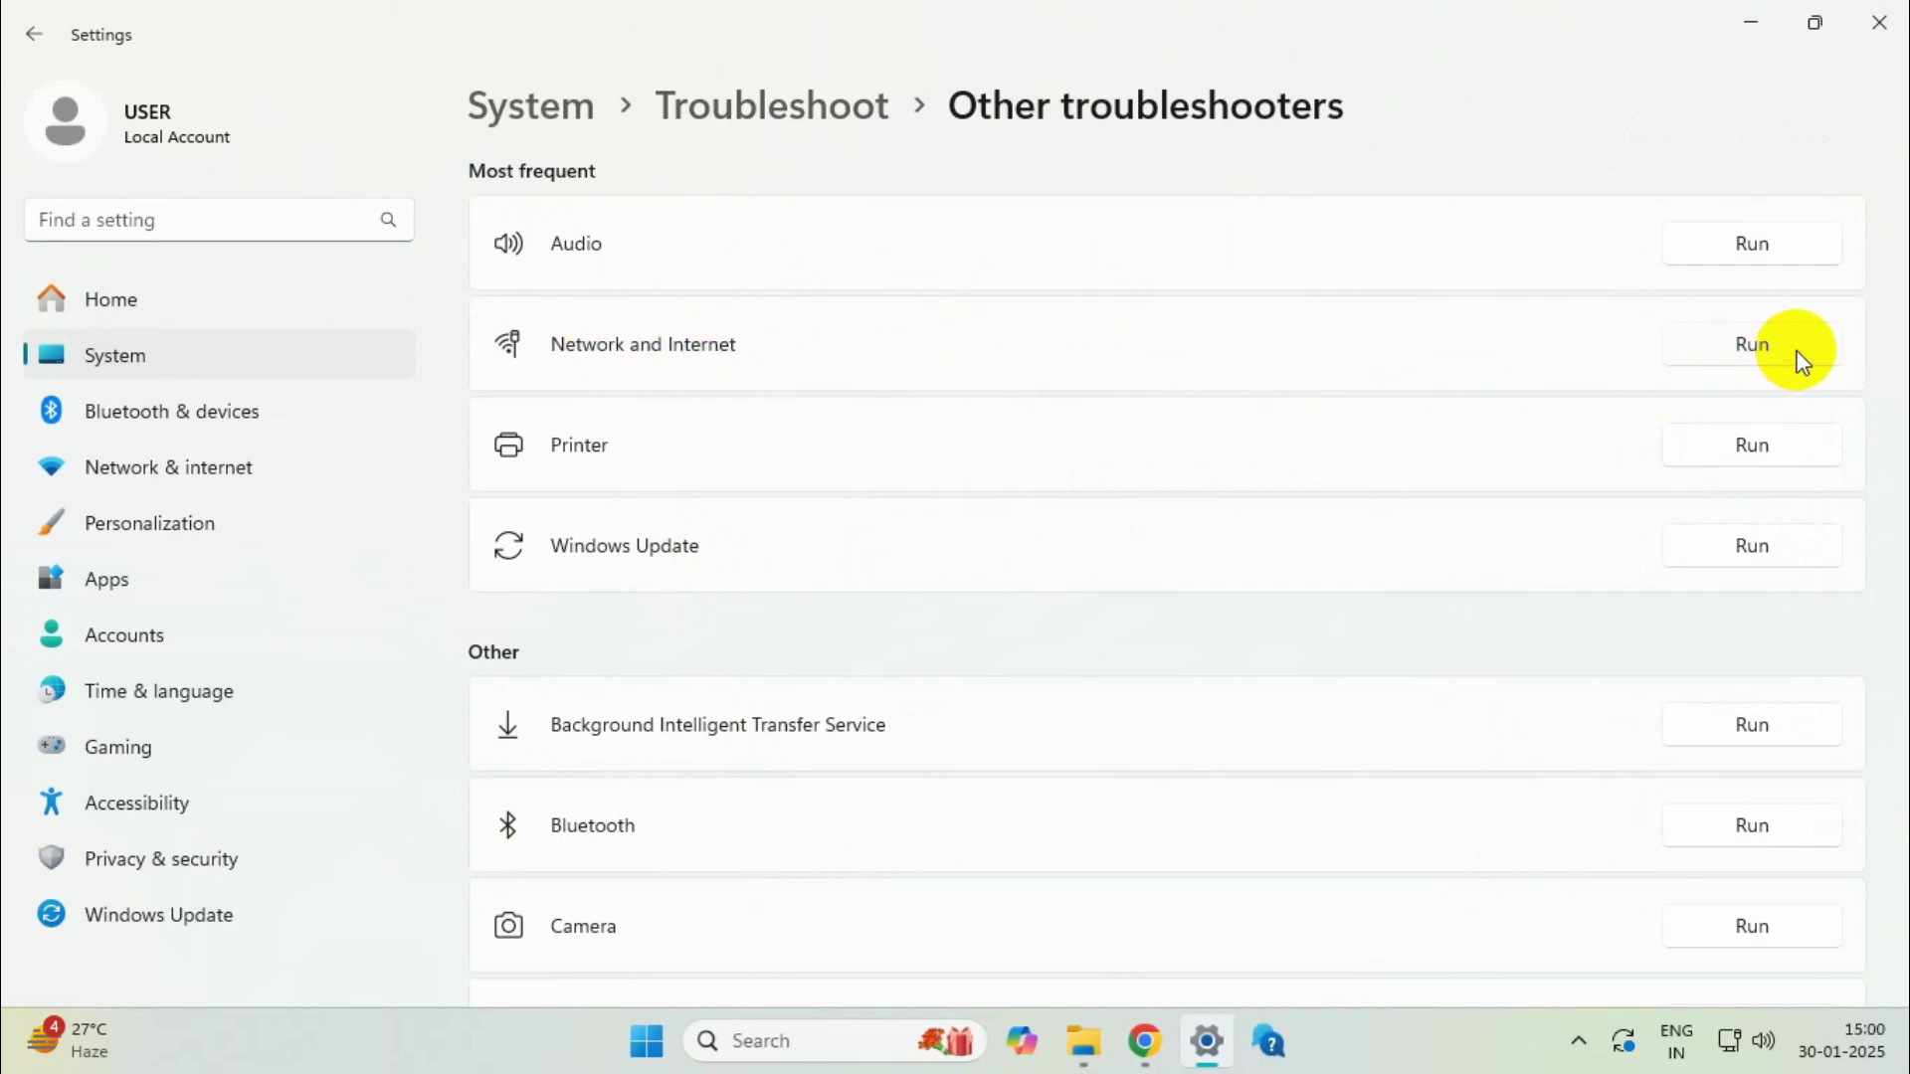
pyautogui.click(1273, 1038)
pyautogui.scroll(-6, 1059, 624)
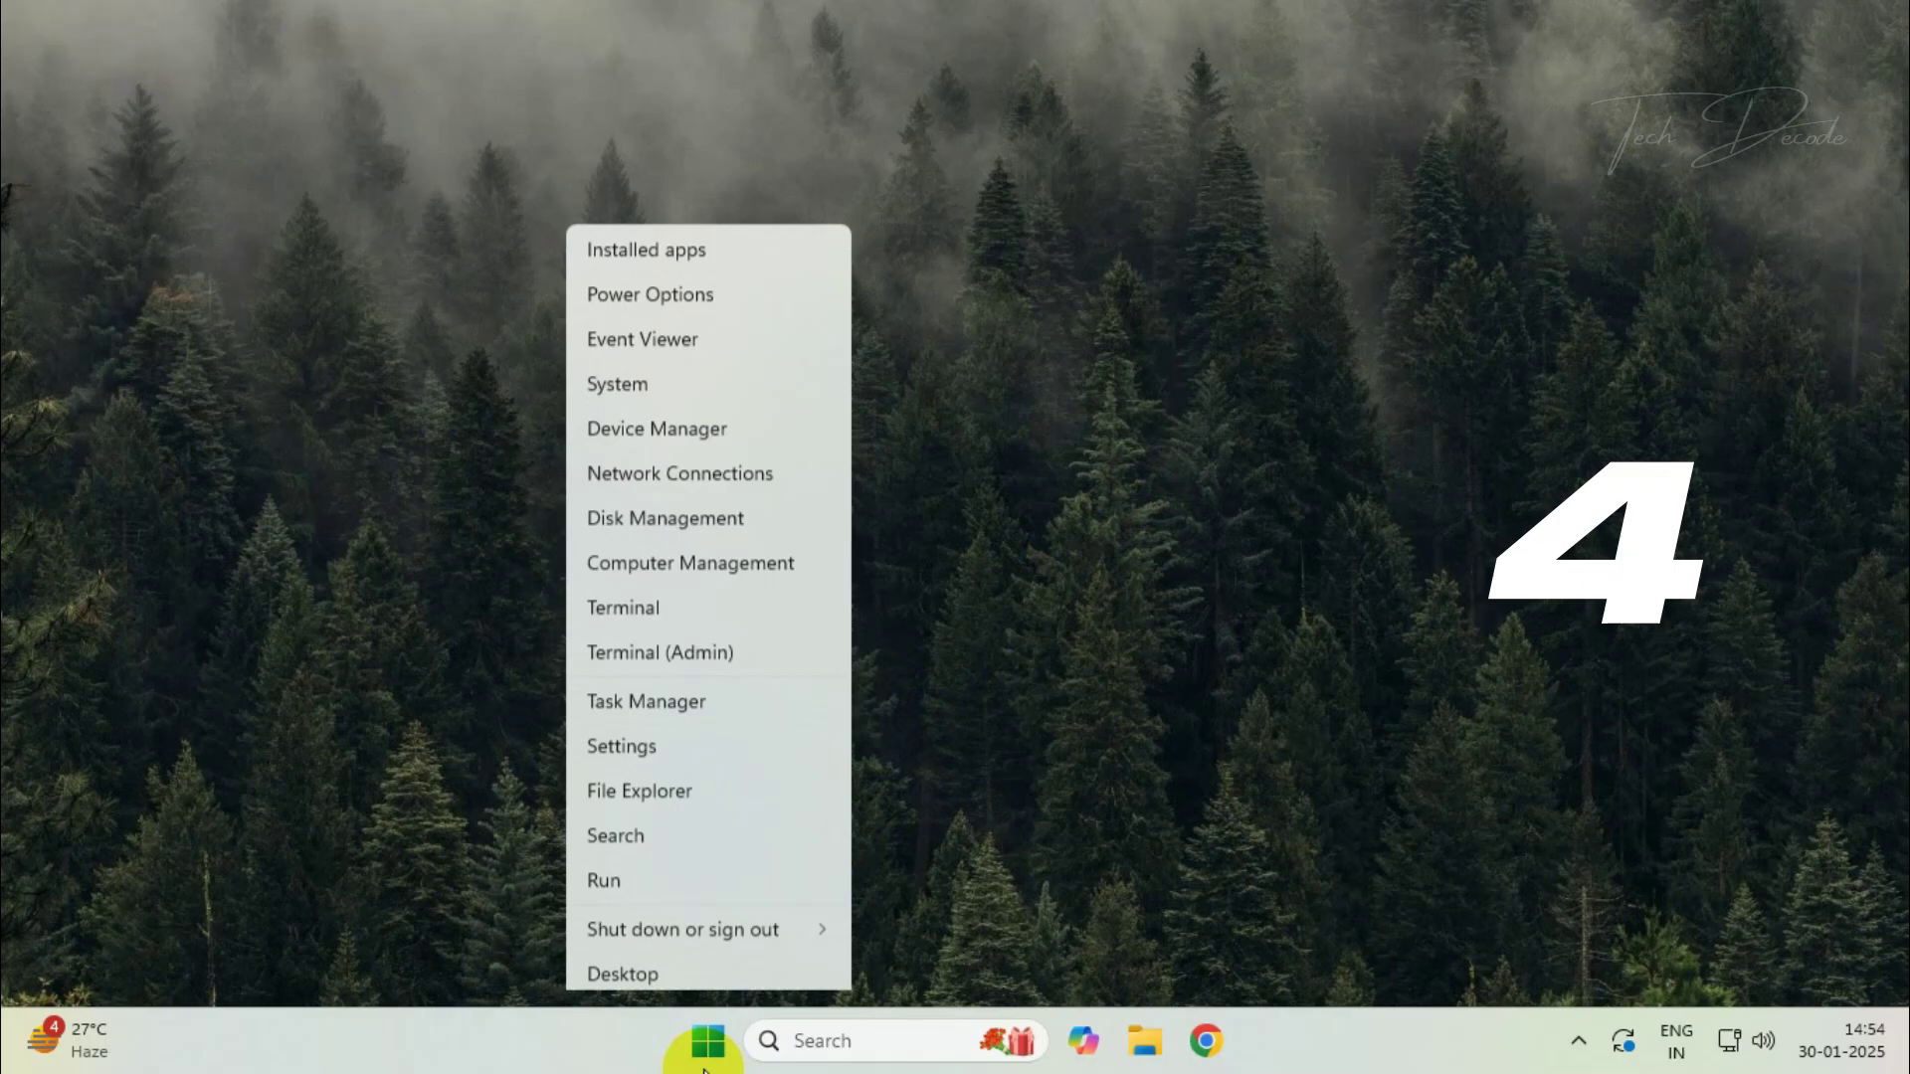
# Step: Update the Intel(R) Ethernet Connection (14) I219-V driver by picking it from the installed compatible drivers
pyautogui.click(756, 433)
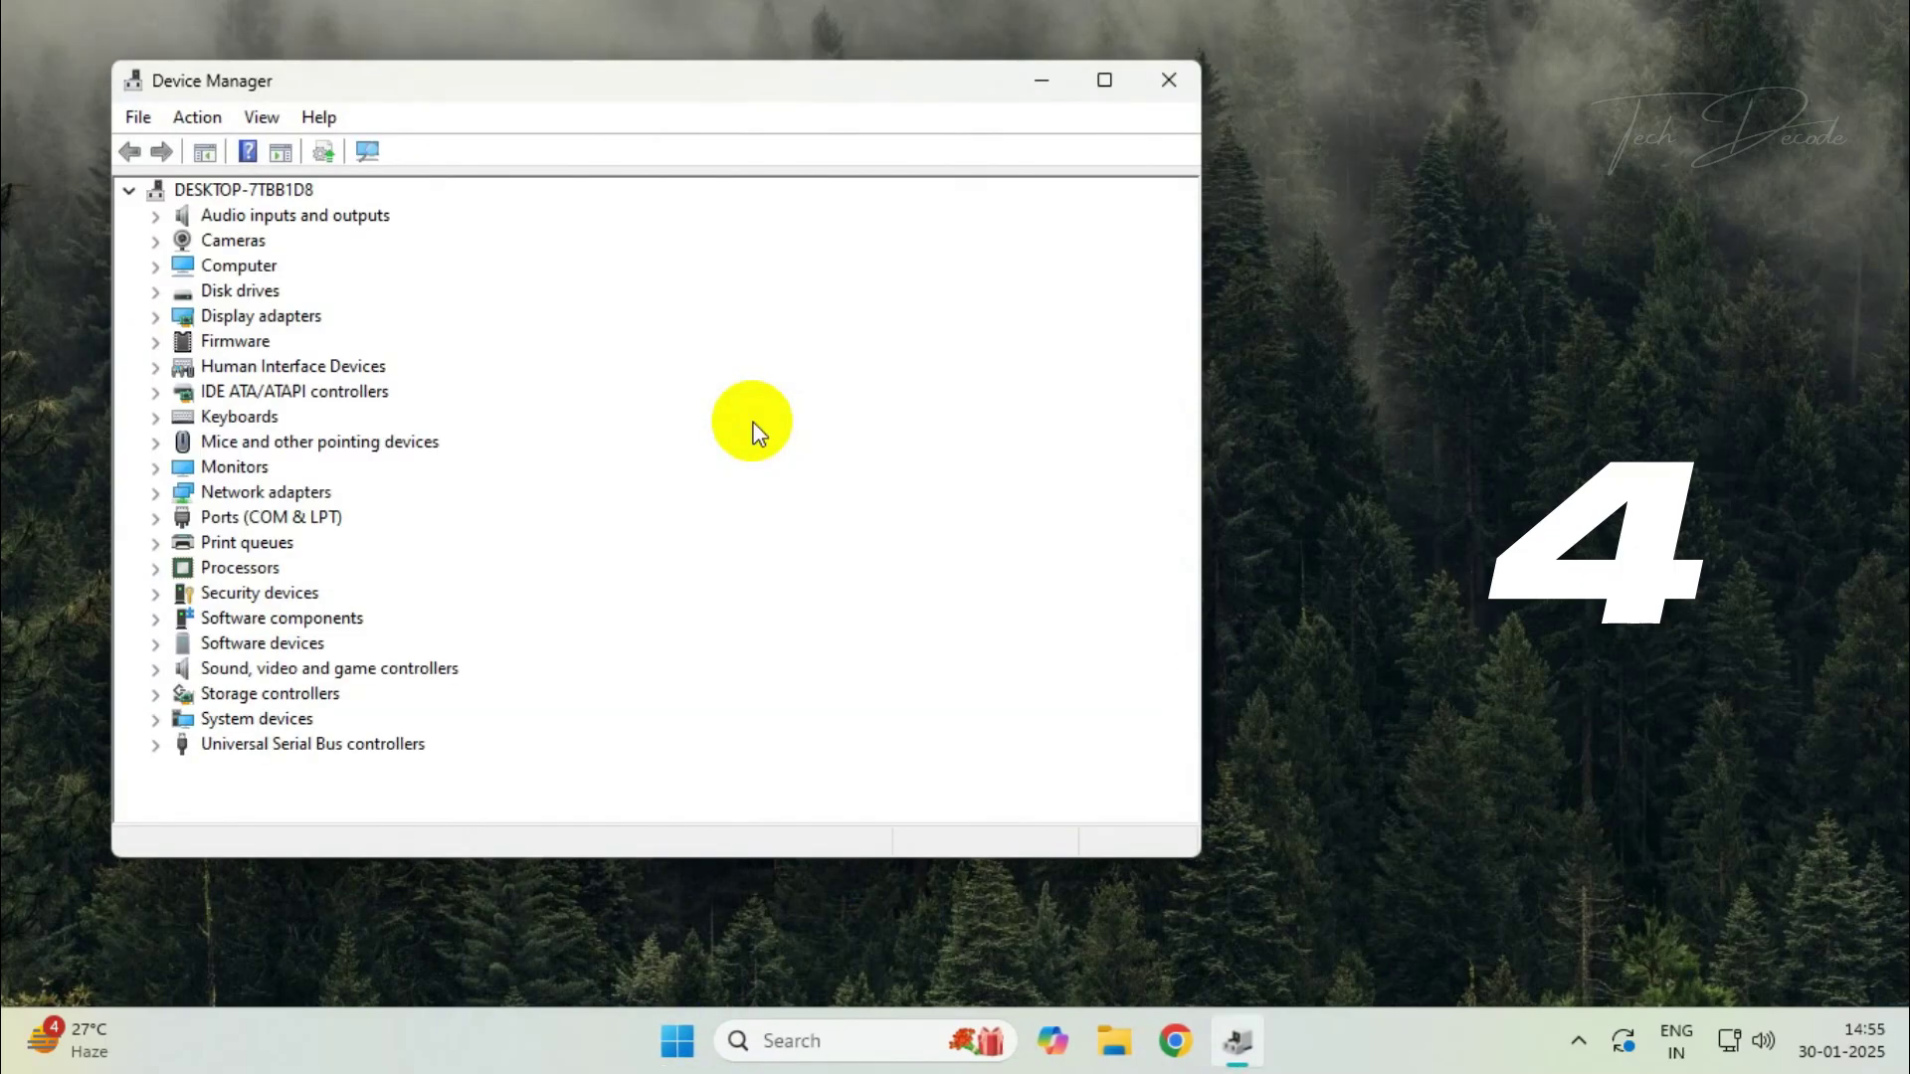
pyautogui.click(157, 492)
pyautogui.click(447, 508)
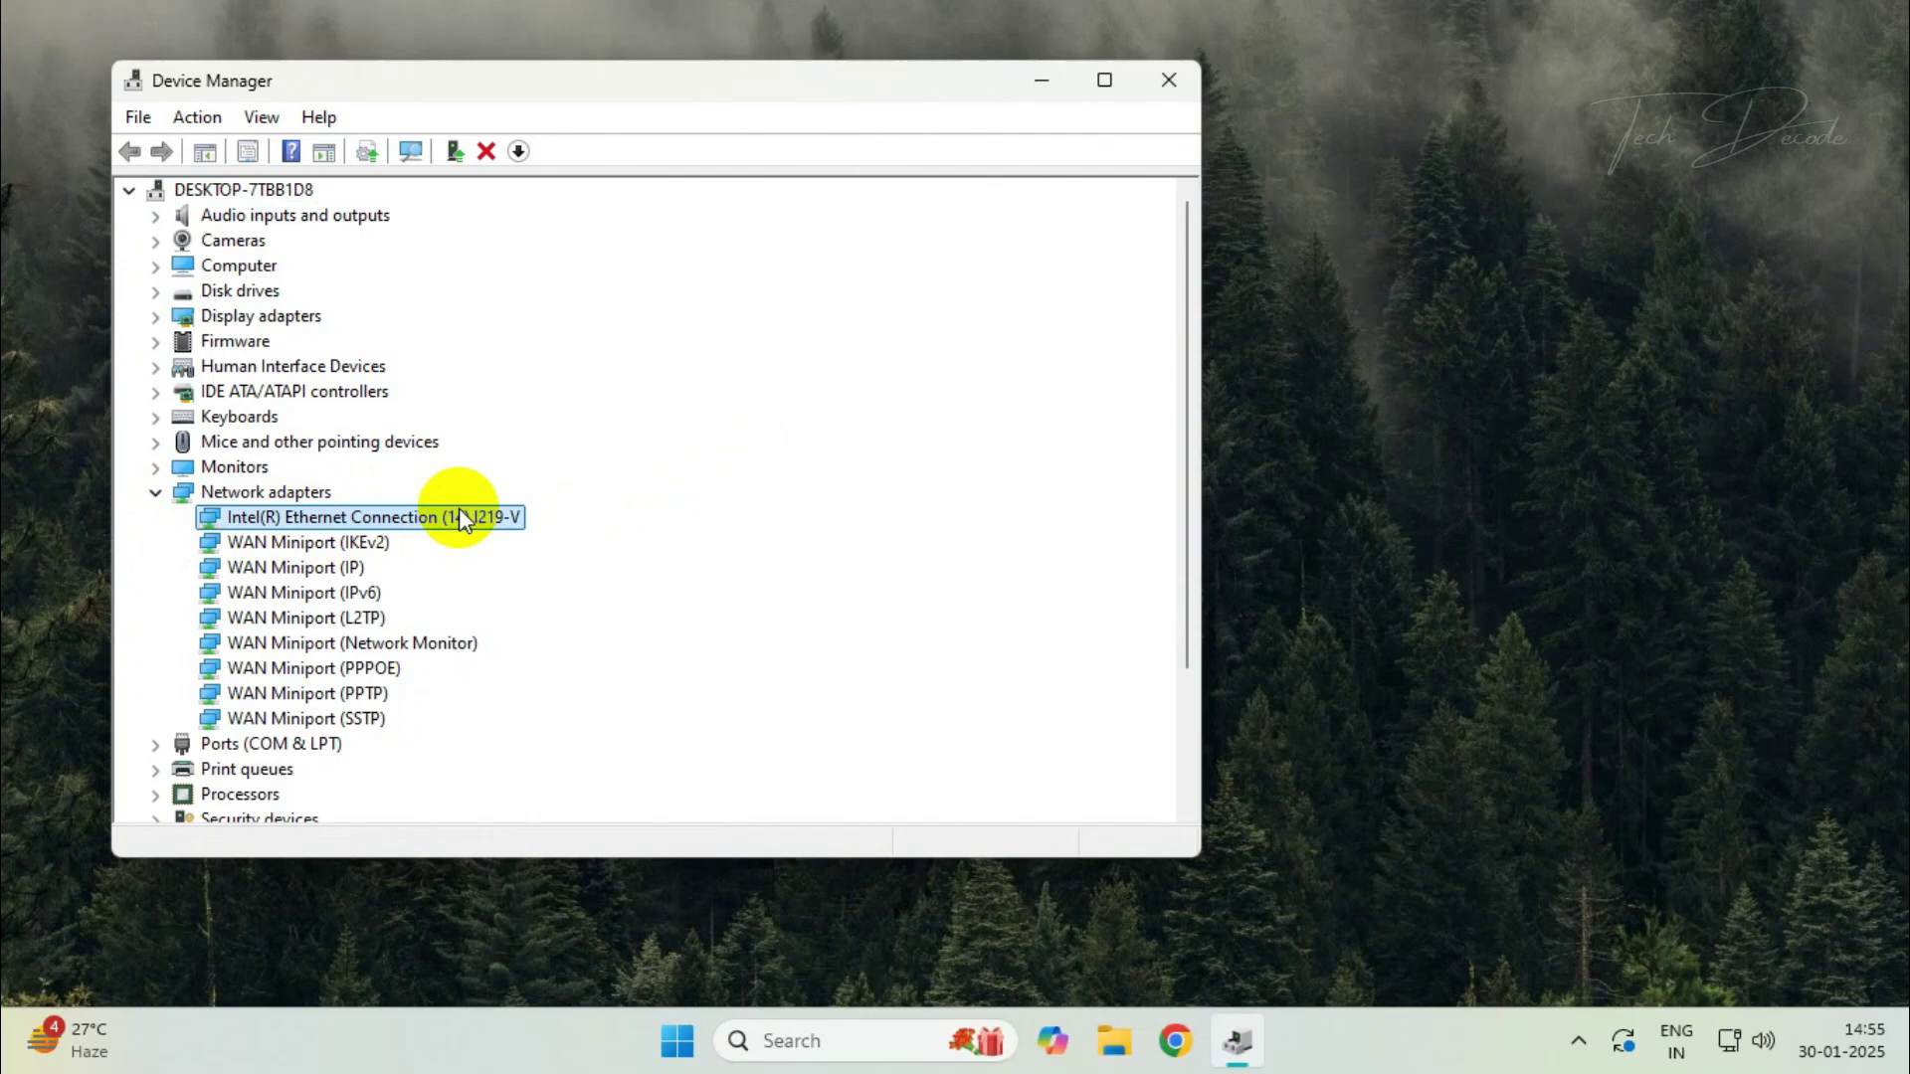
pyautogui.rightClick(457, 507)
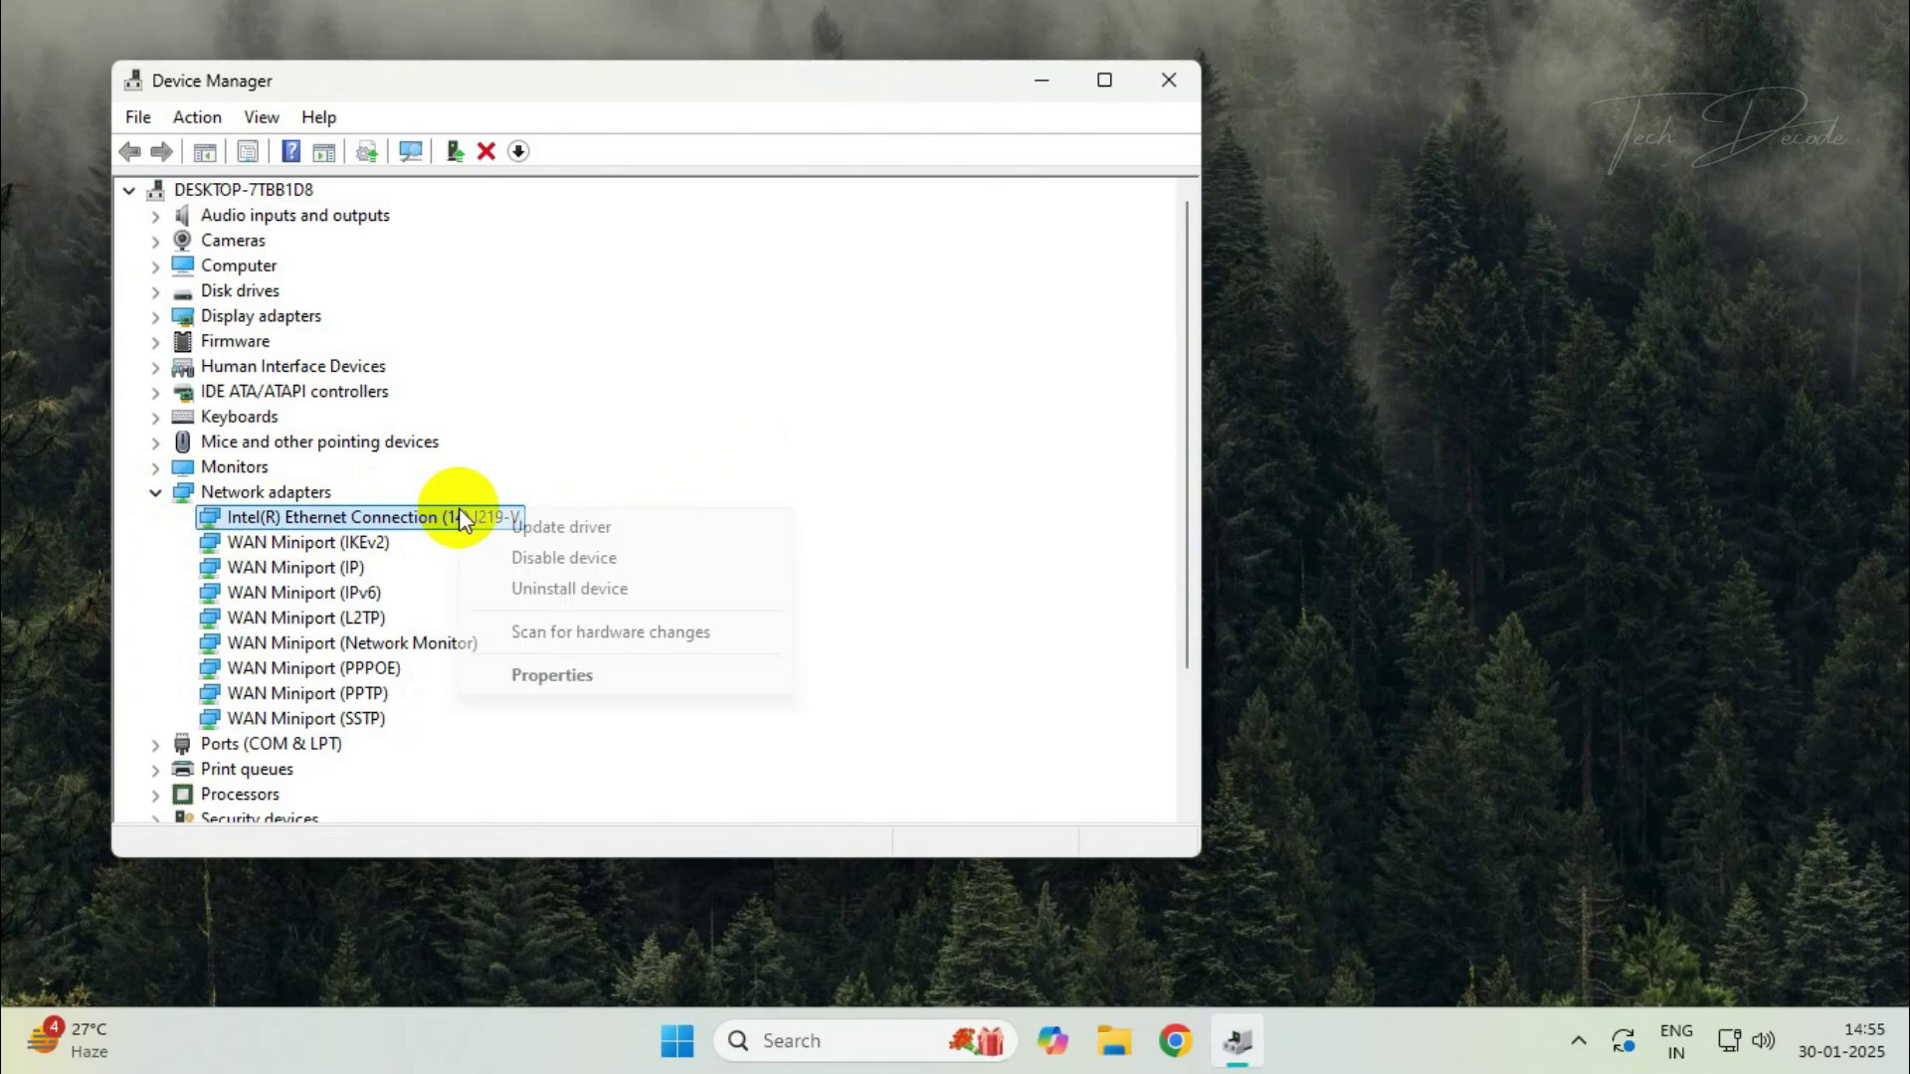
pyautogui.click(637, 525)
pyautogui.click(552, 569)
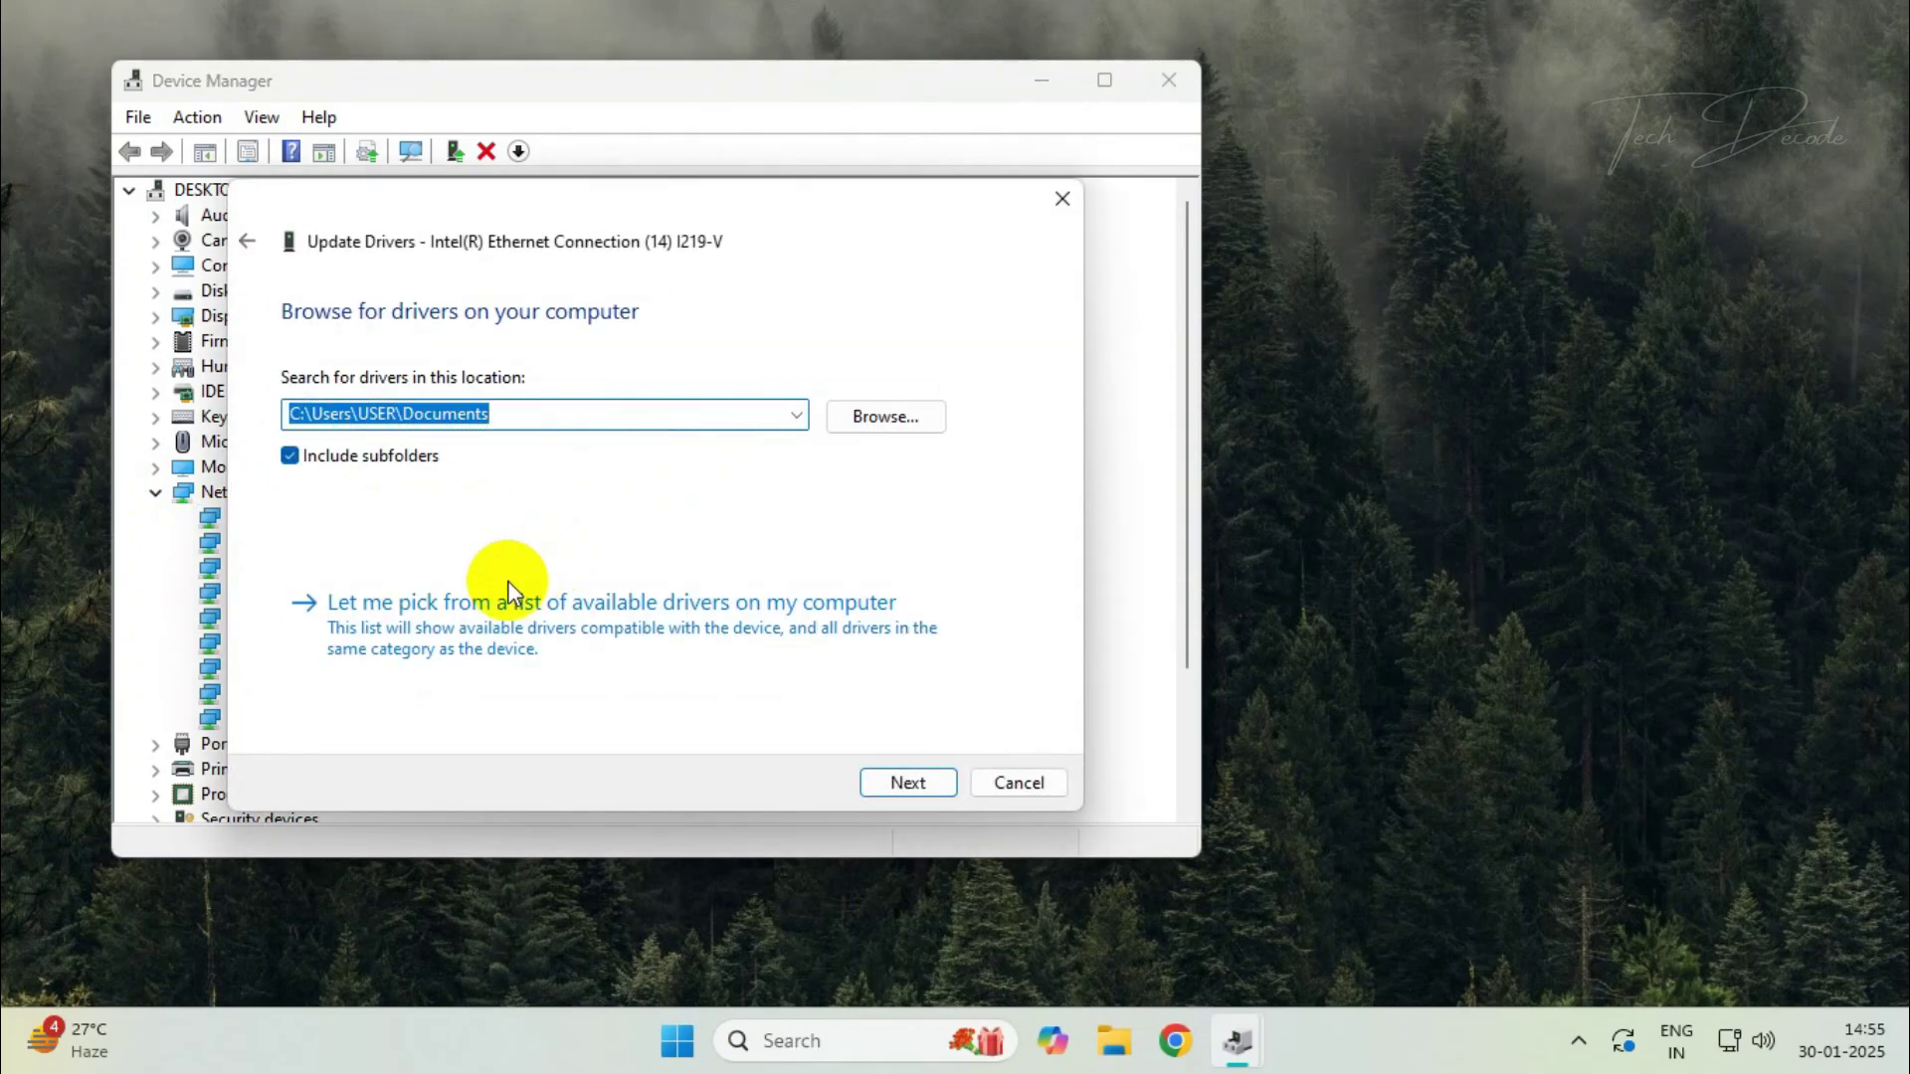
pyautogui.click(610, 612)
pyautogui.click(564, 545)
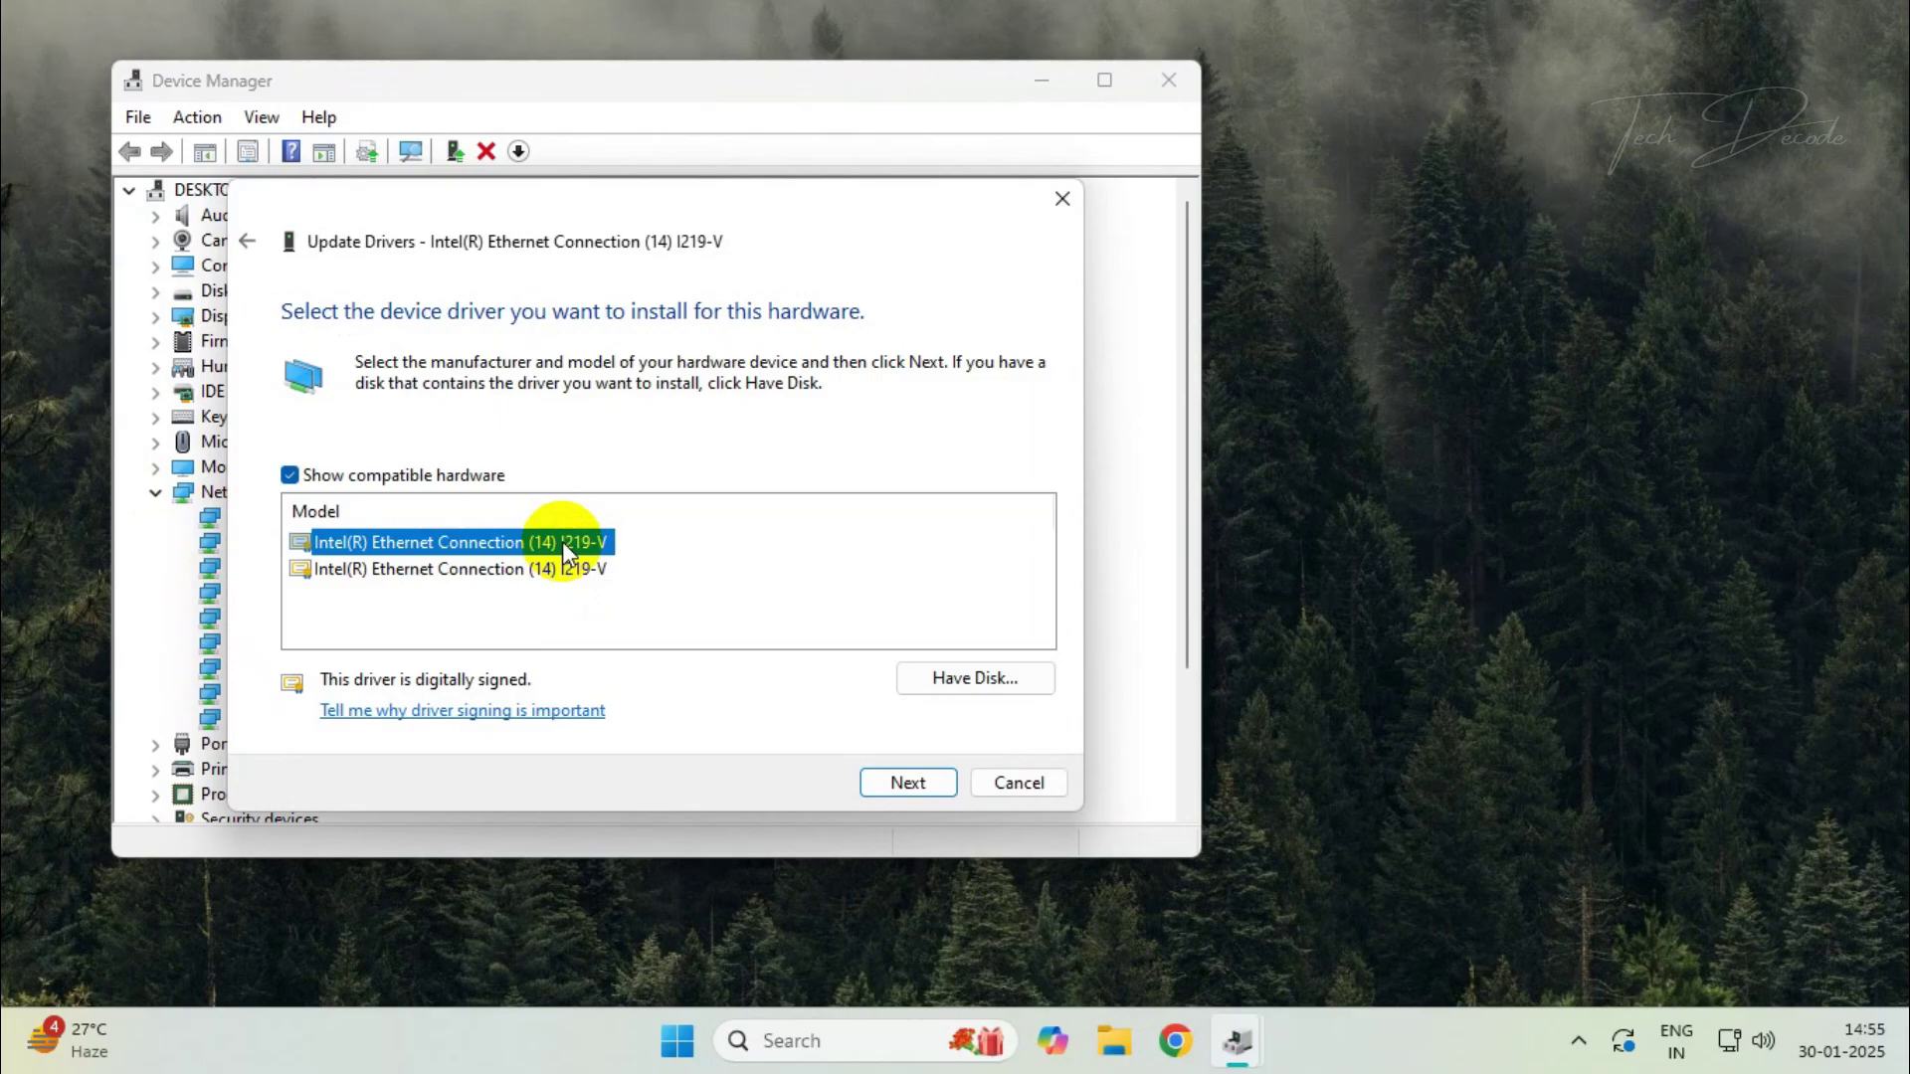
pyautogui.click(910, 784)
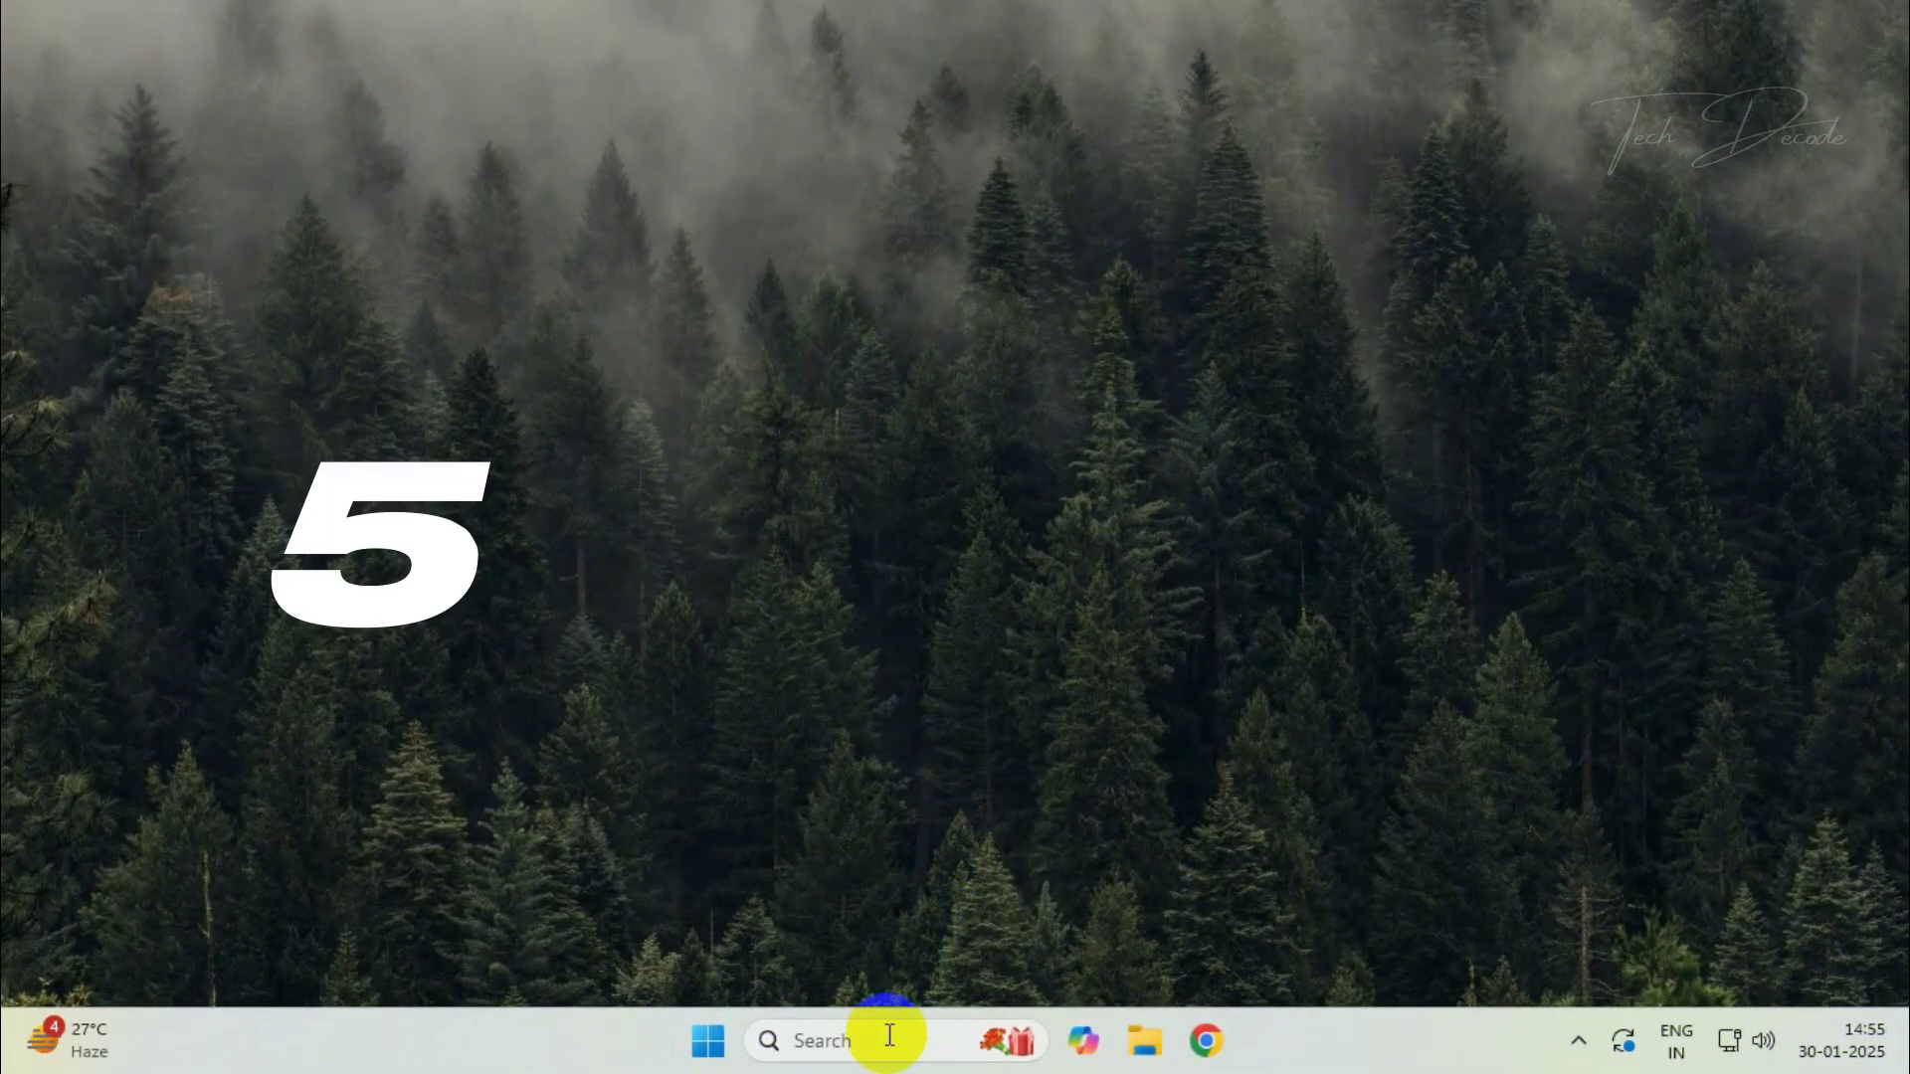
# Step: Open System Information via 'msinfo32' and read System Manufacturer BIOSTAR Group and System Model H510MHP 2.0
pyautogui.click(889, 1035)
pyautogui.write('msin')
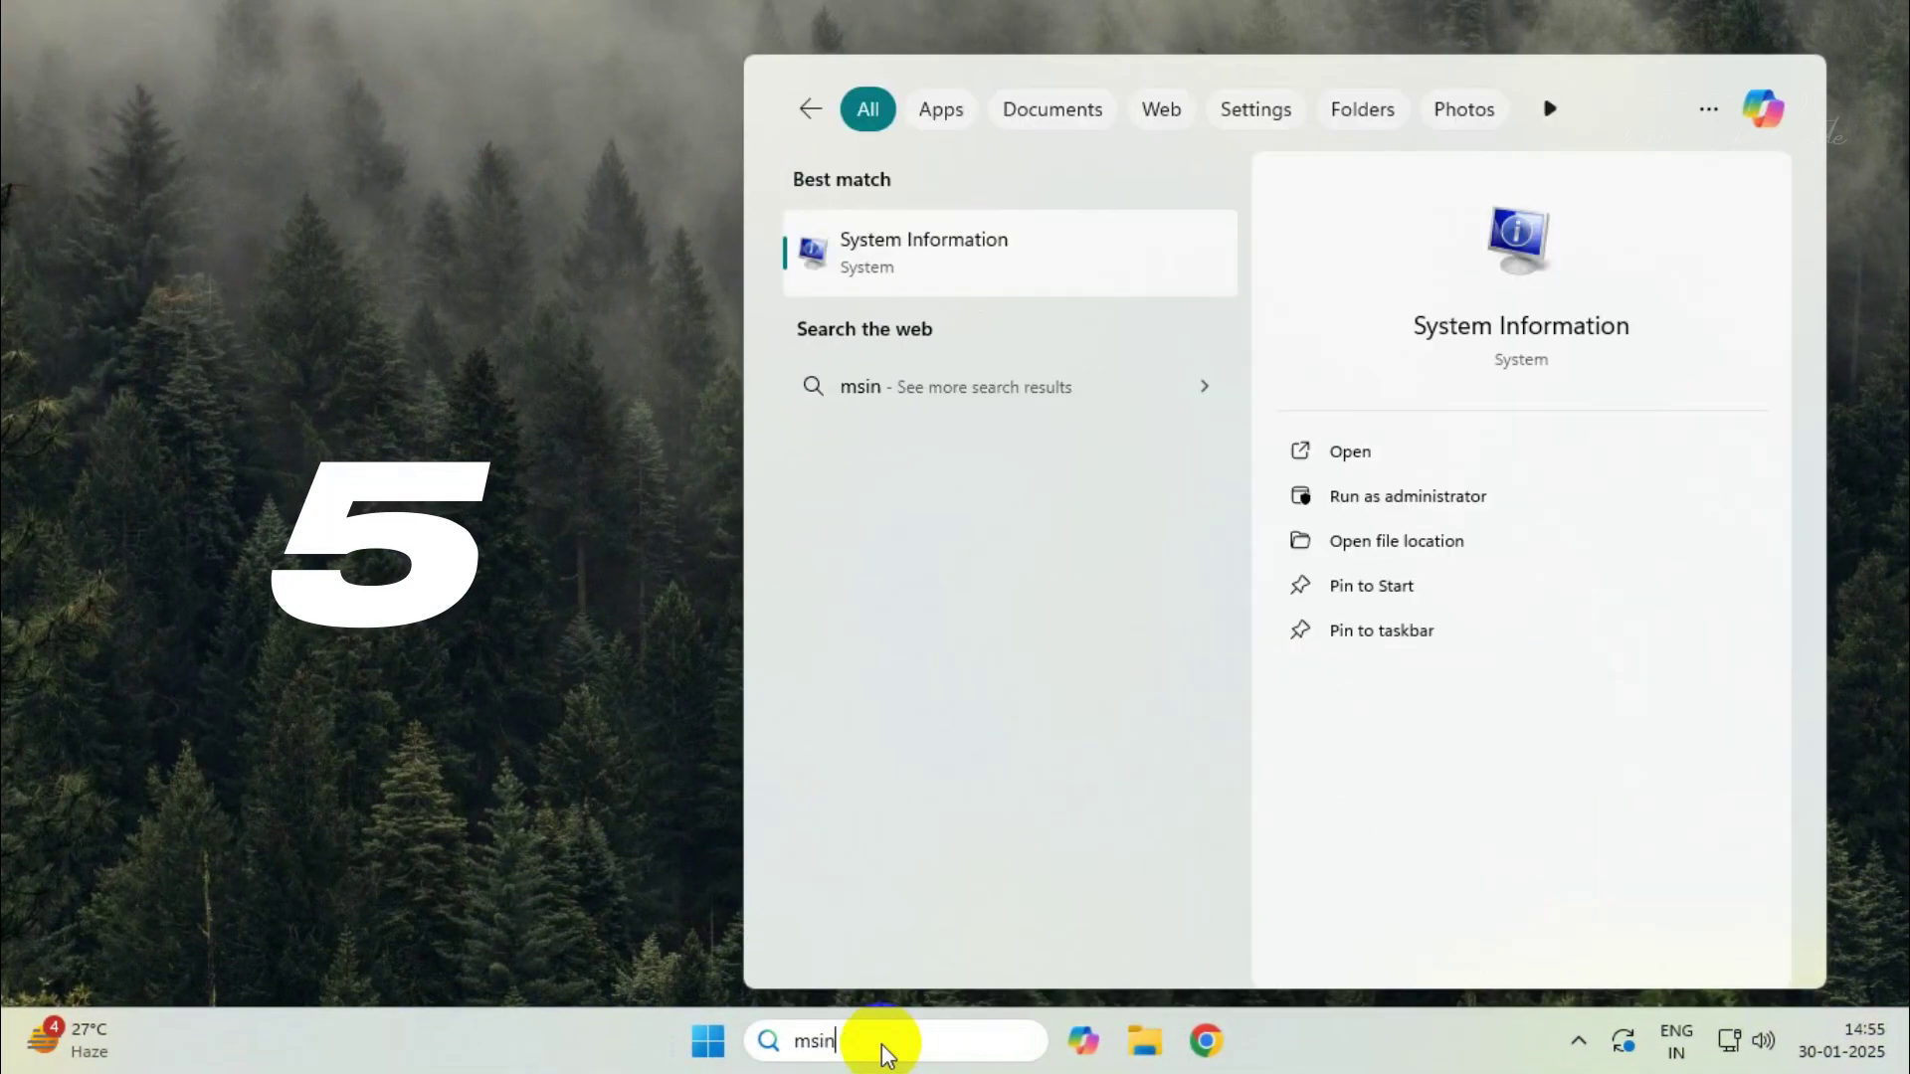
pyautogui.write('fo32')
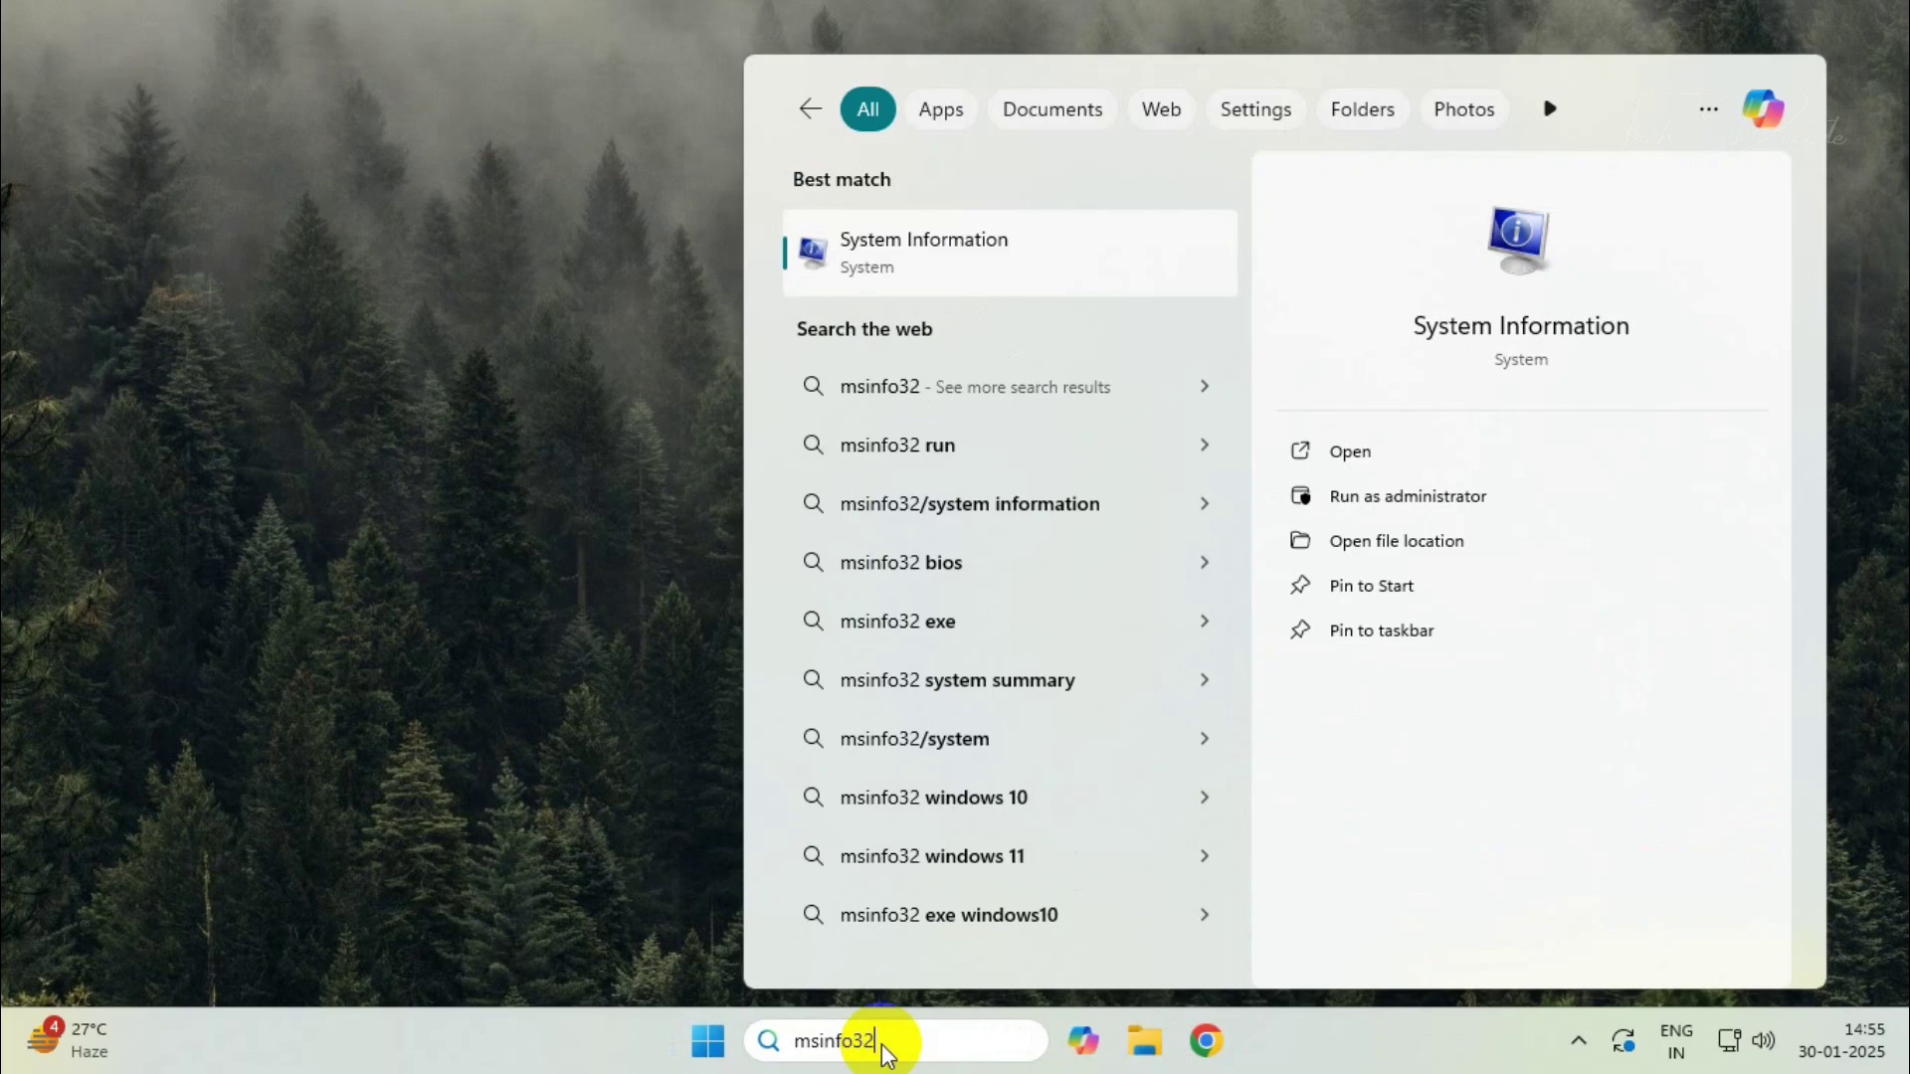
pyautogui.click(970, 276)
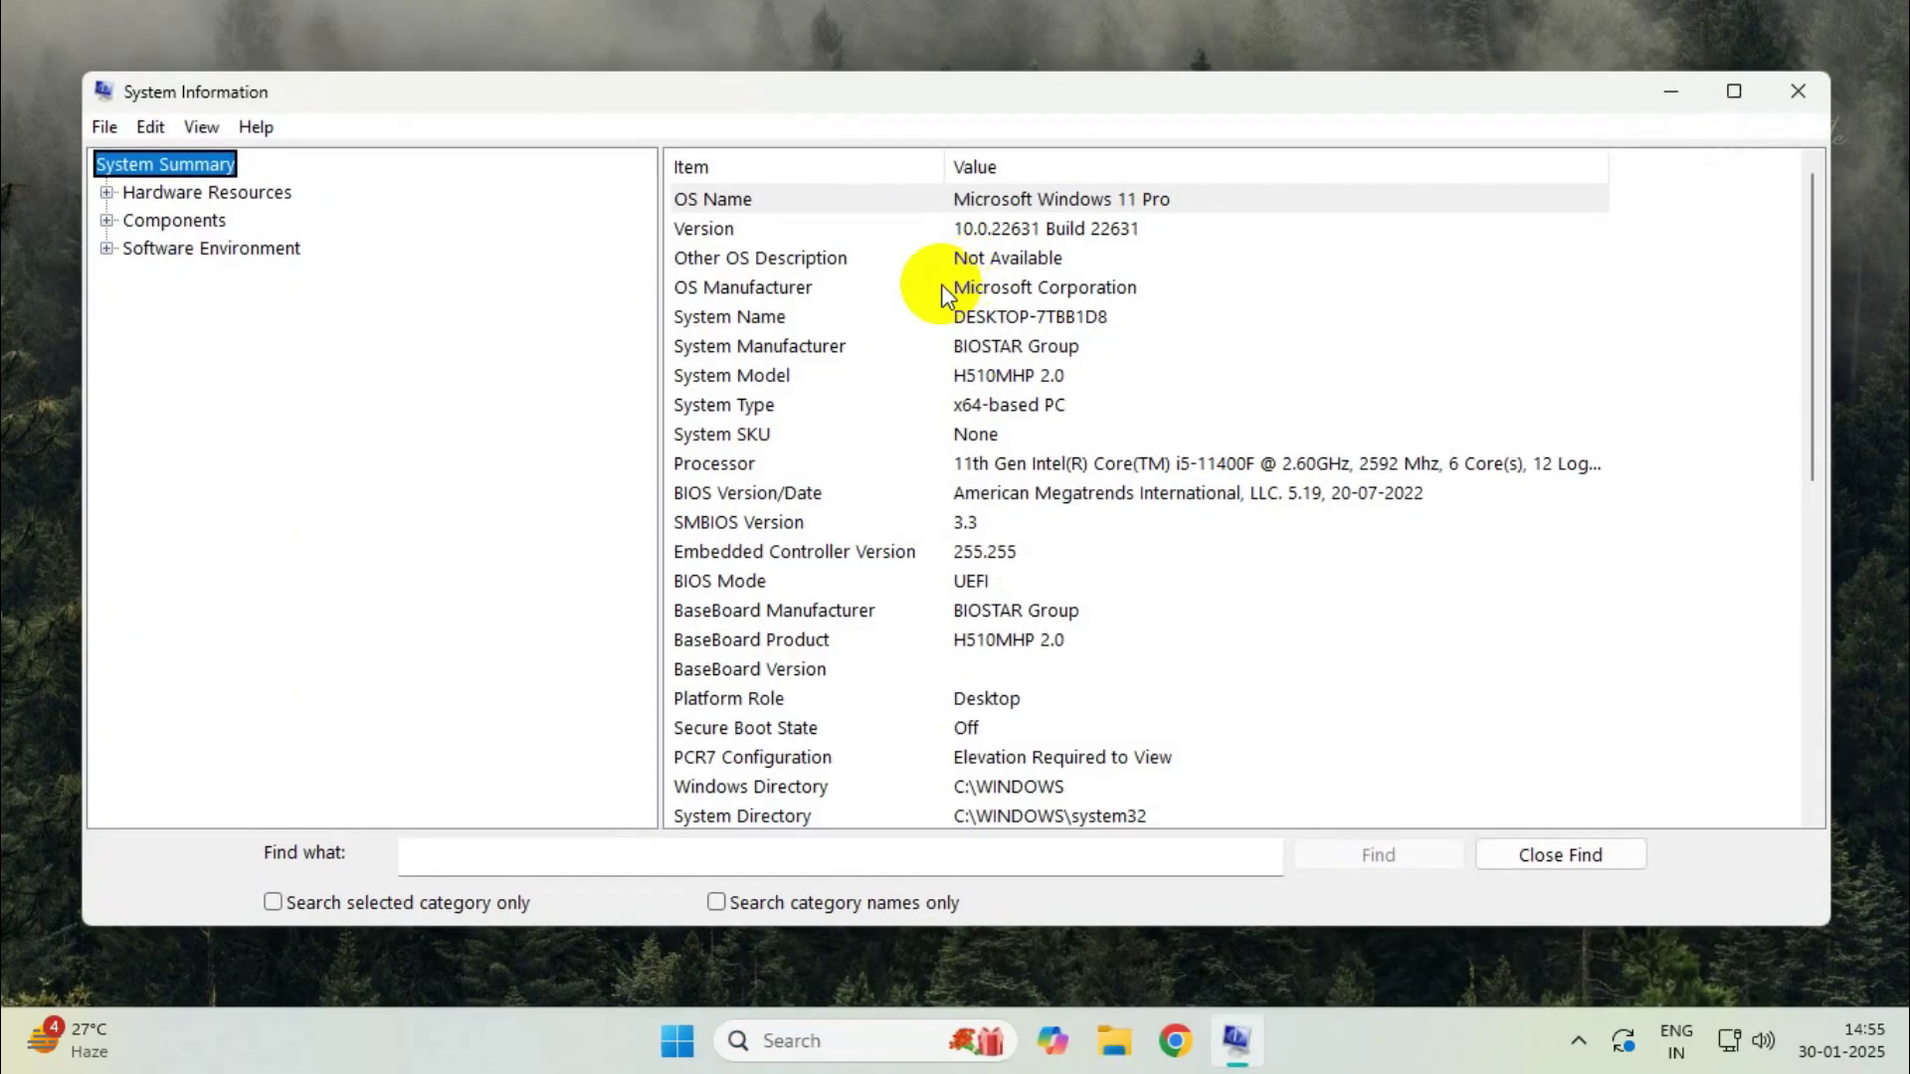
pyautogui.click(952, 377)
pyautogui.click(1017, 345)
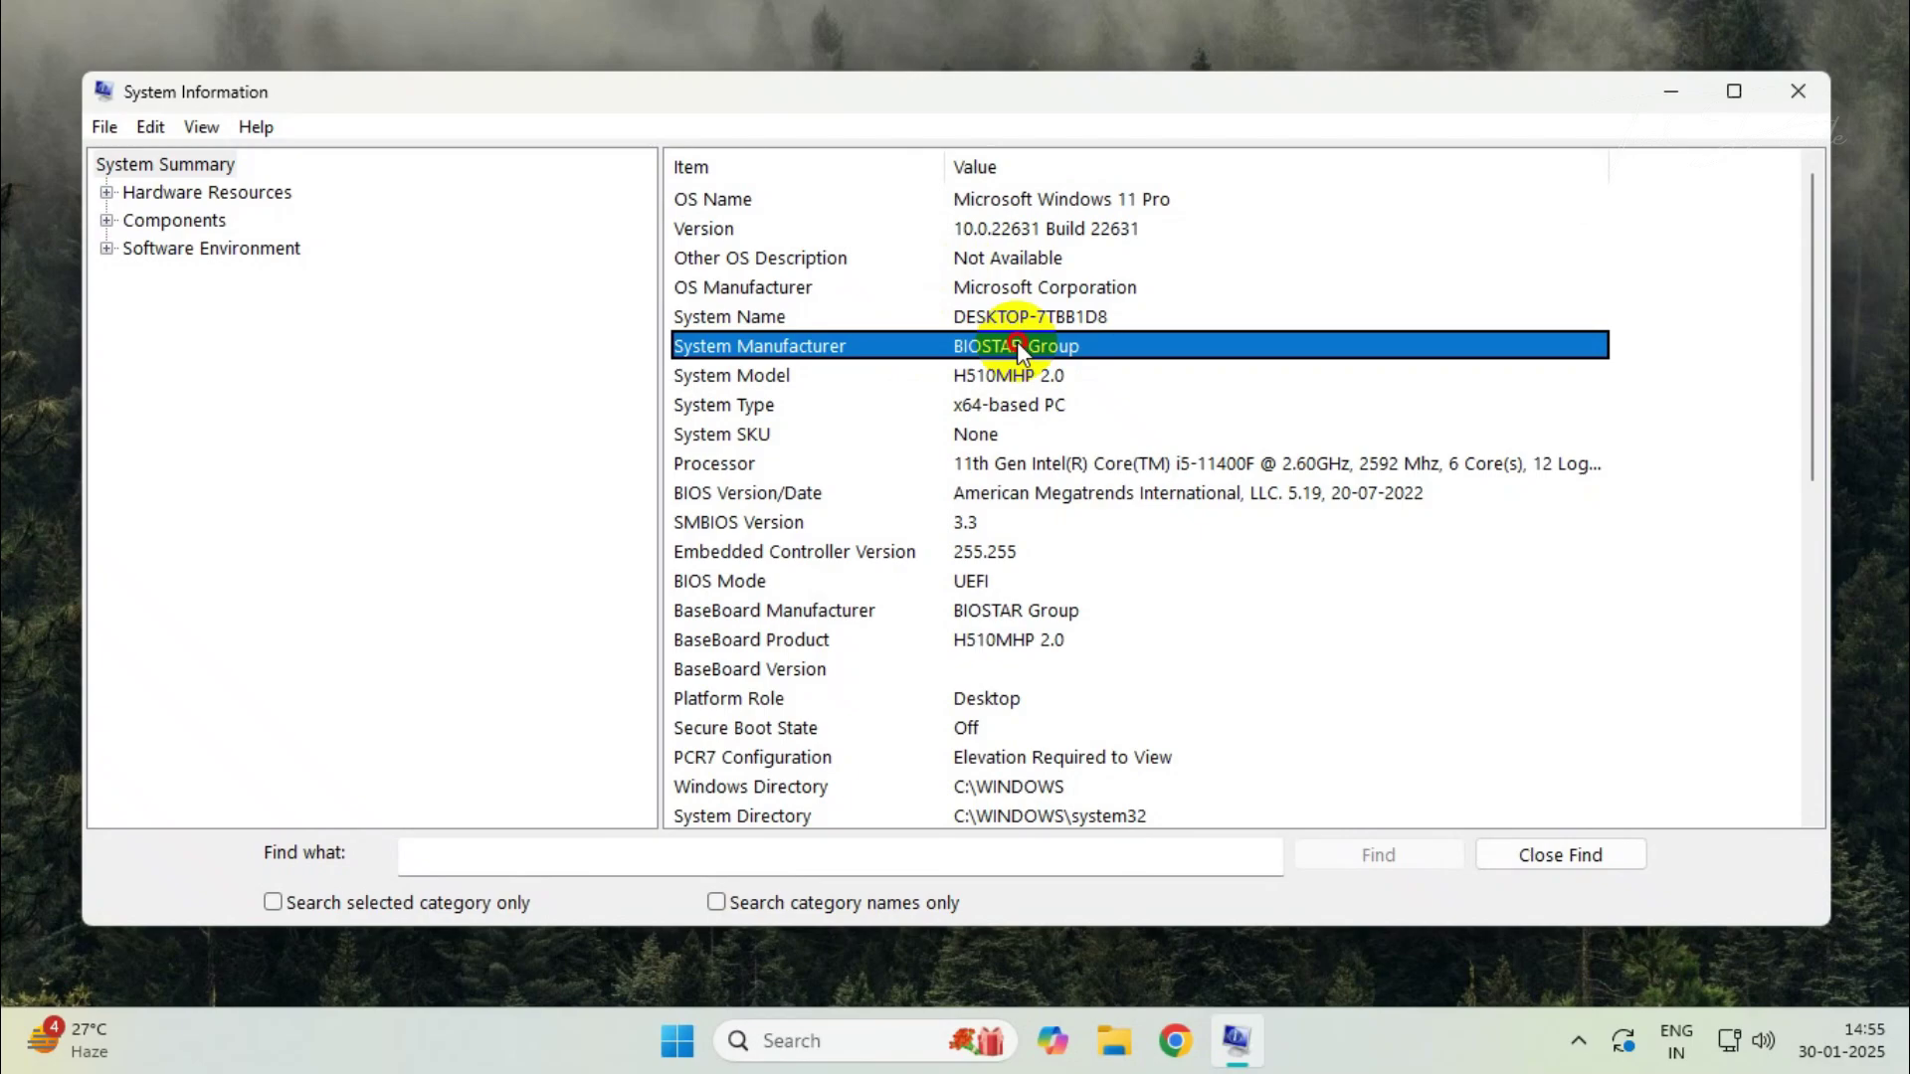
pyautogui.click(1006, 378)
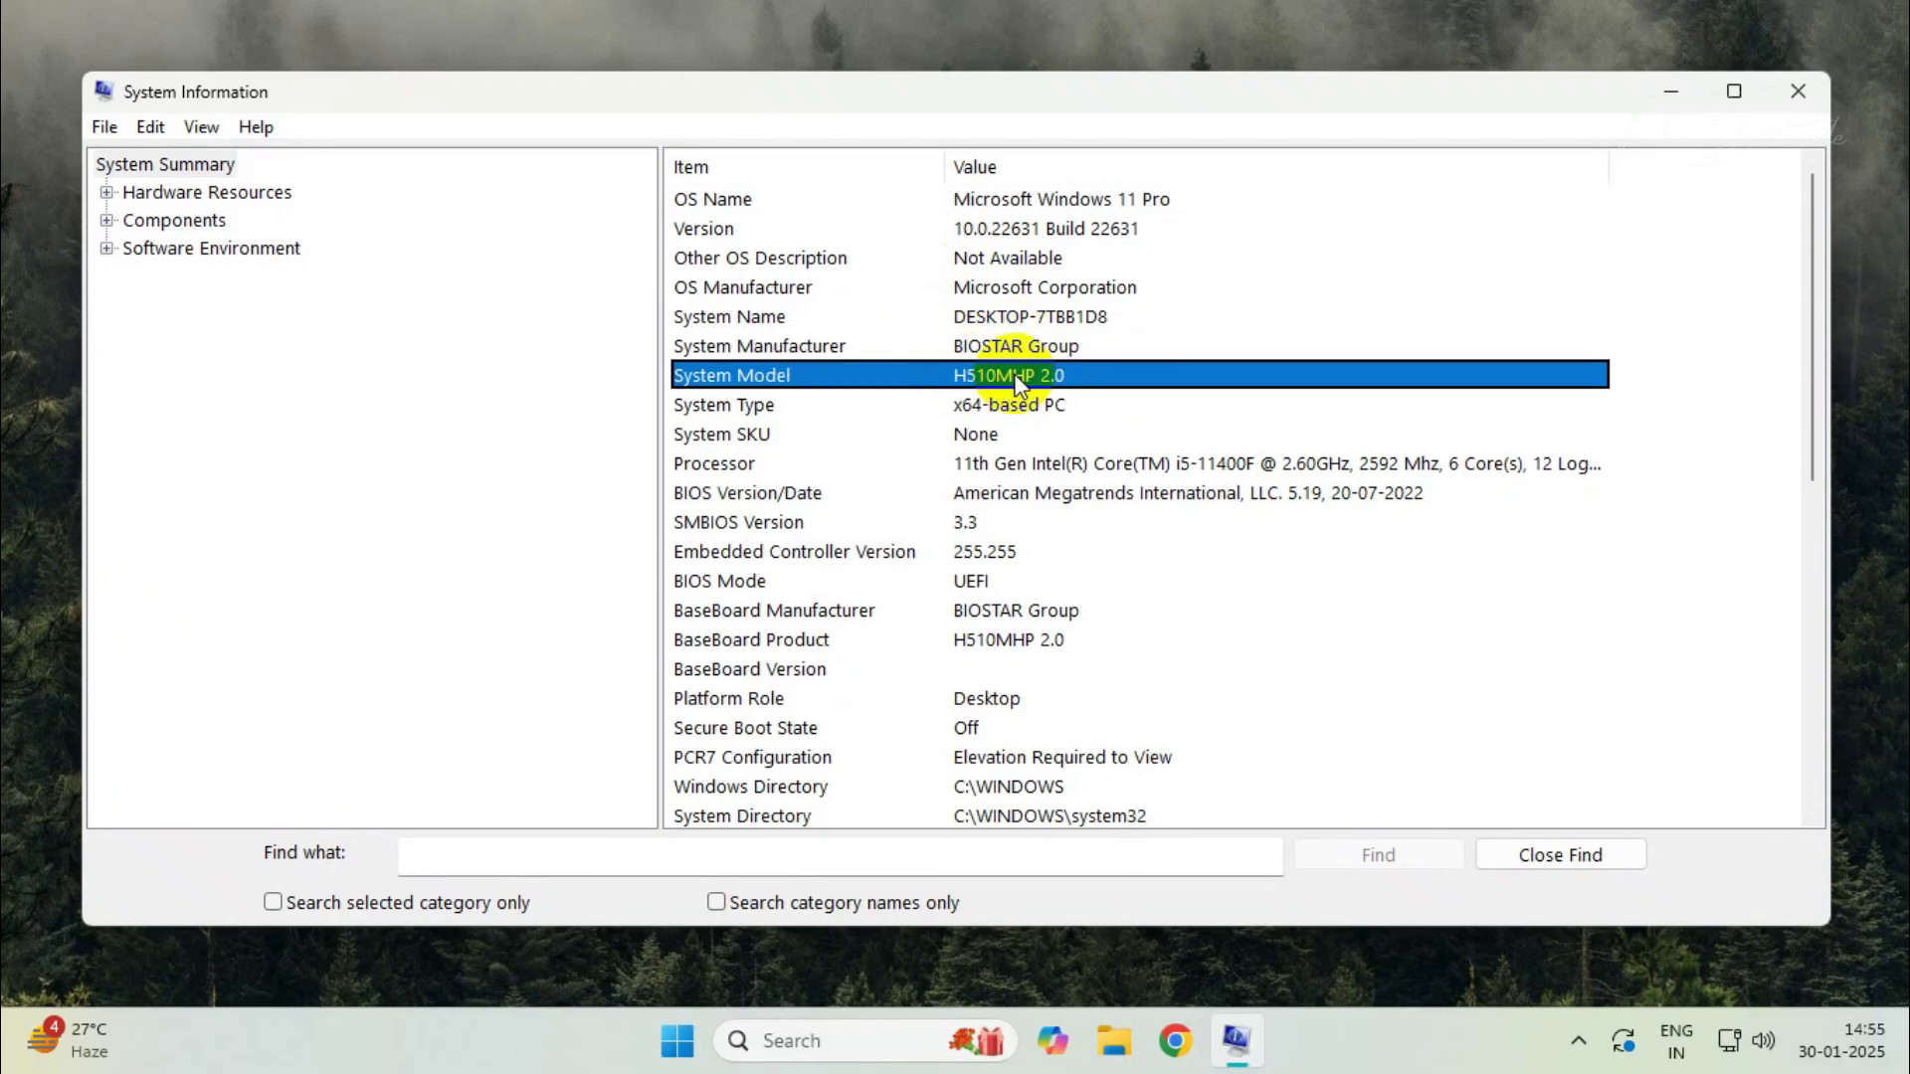
# Step: Google 'System Model H510MHP 2.0 biostar' in Chrome using the copied system model
pyautogui.click(1175, 1040)
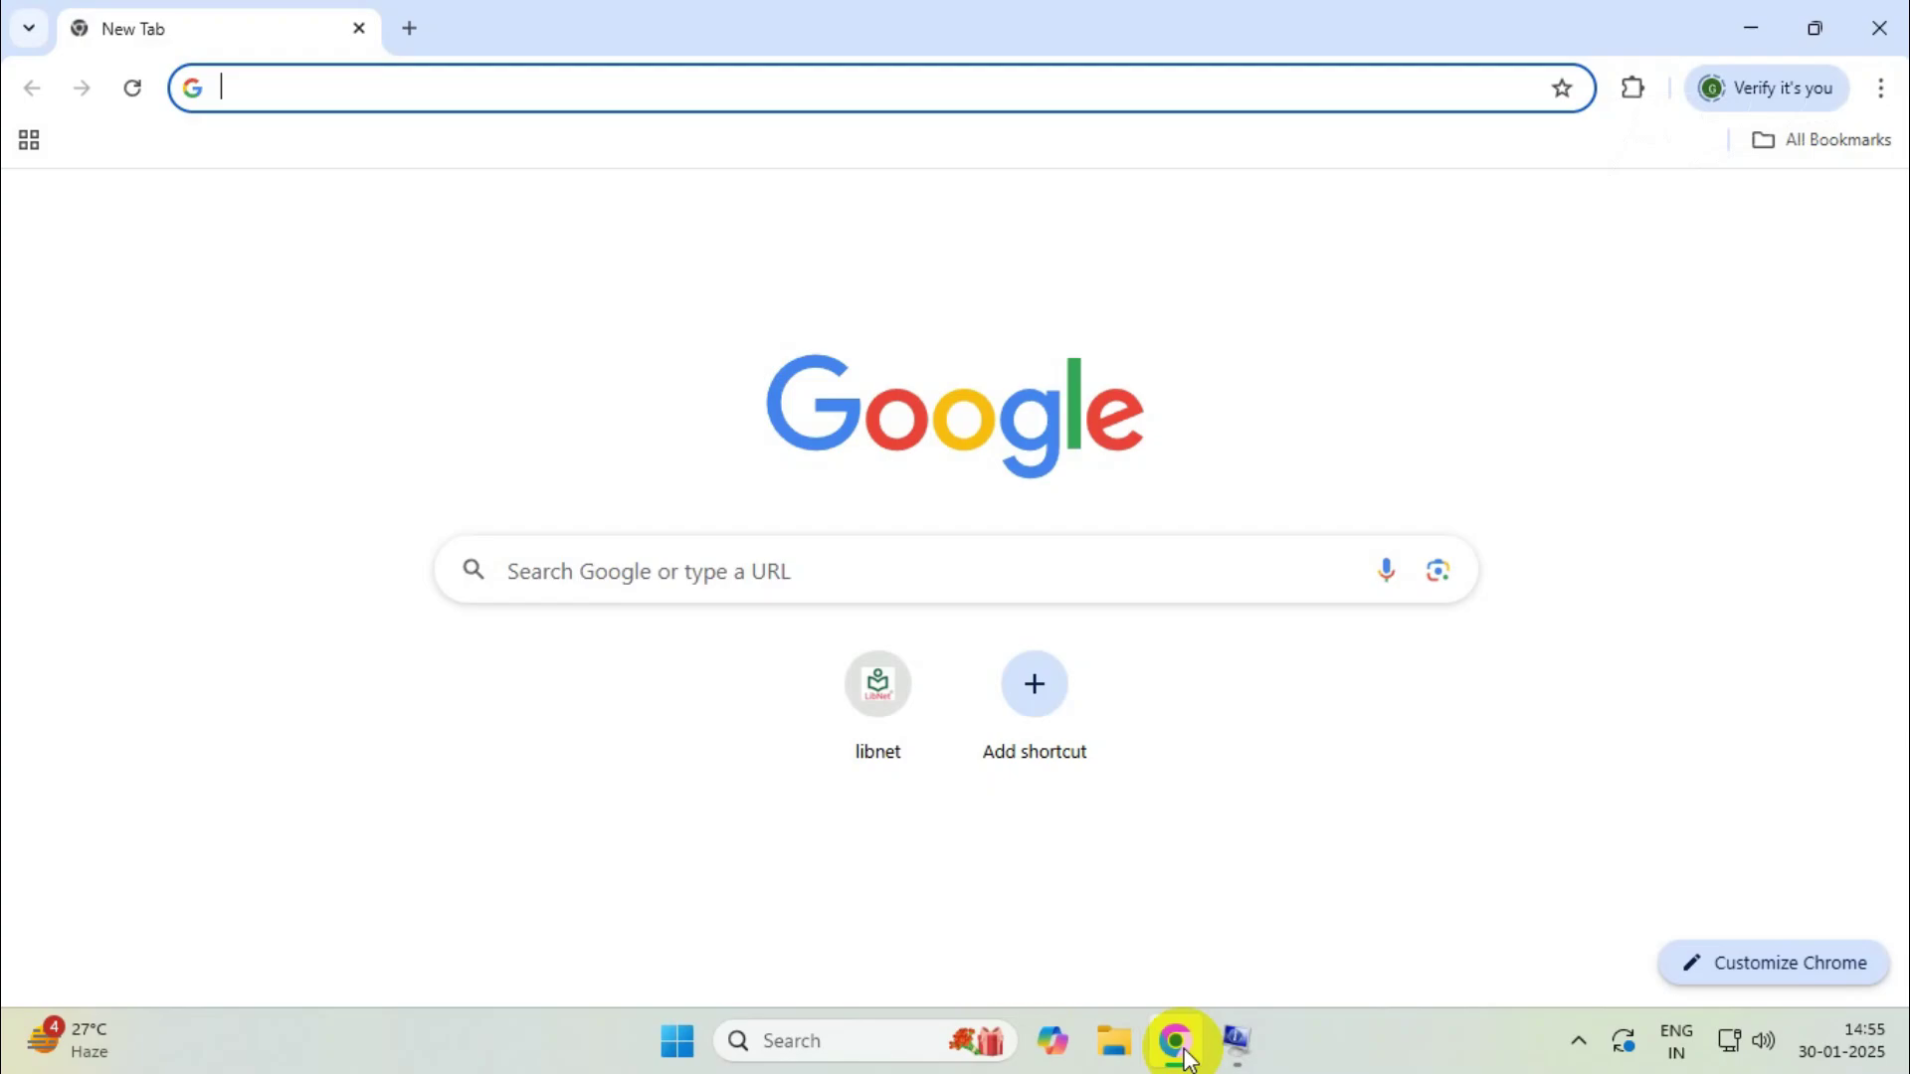
pyautogui.click(895, 579)
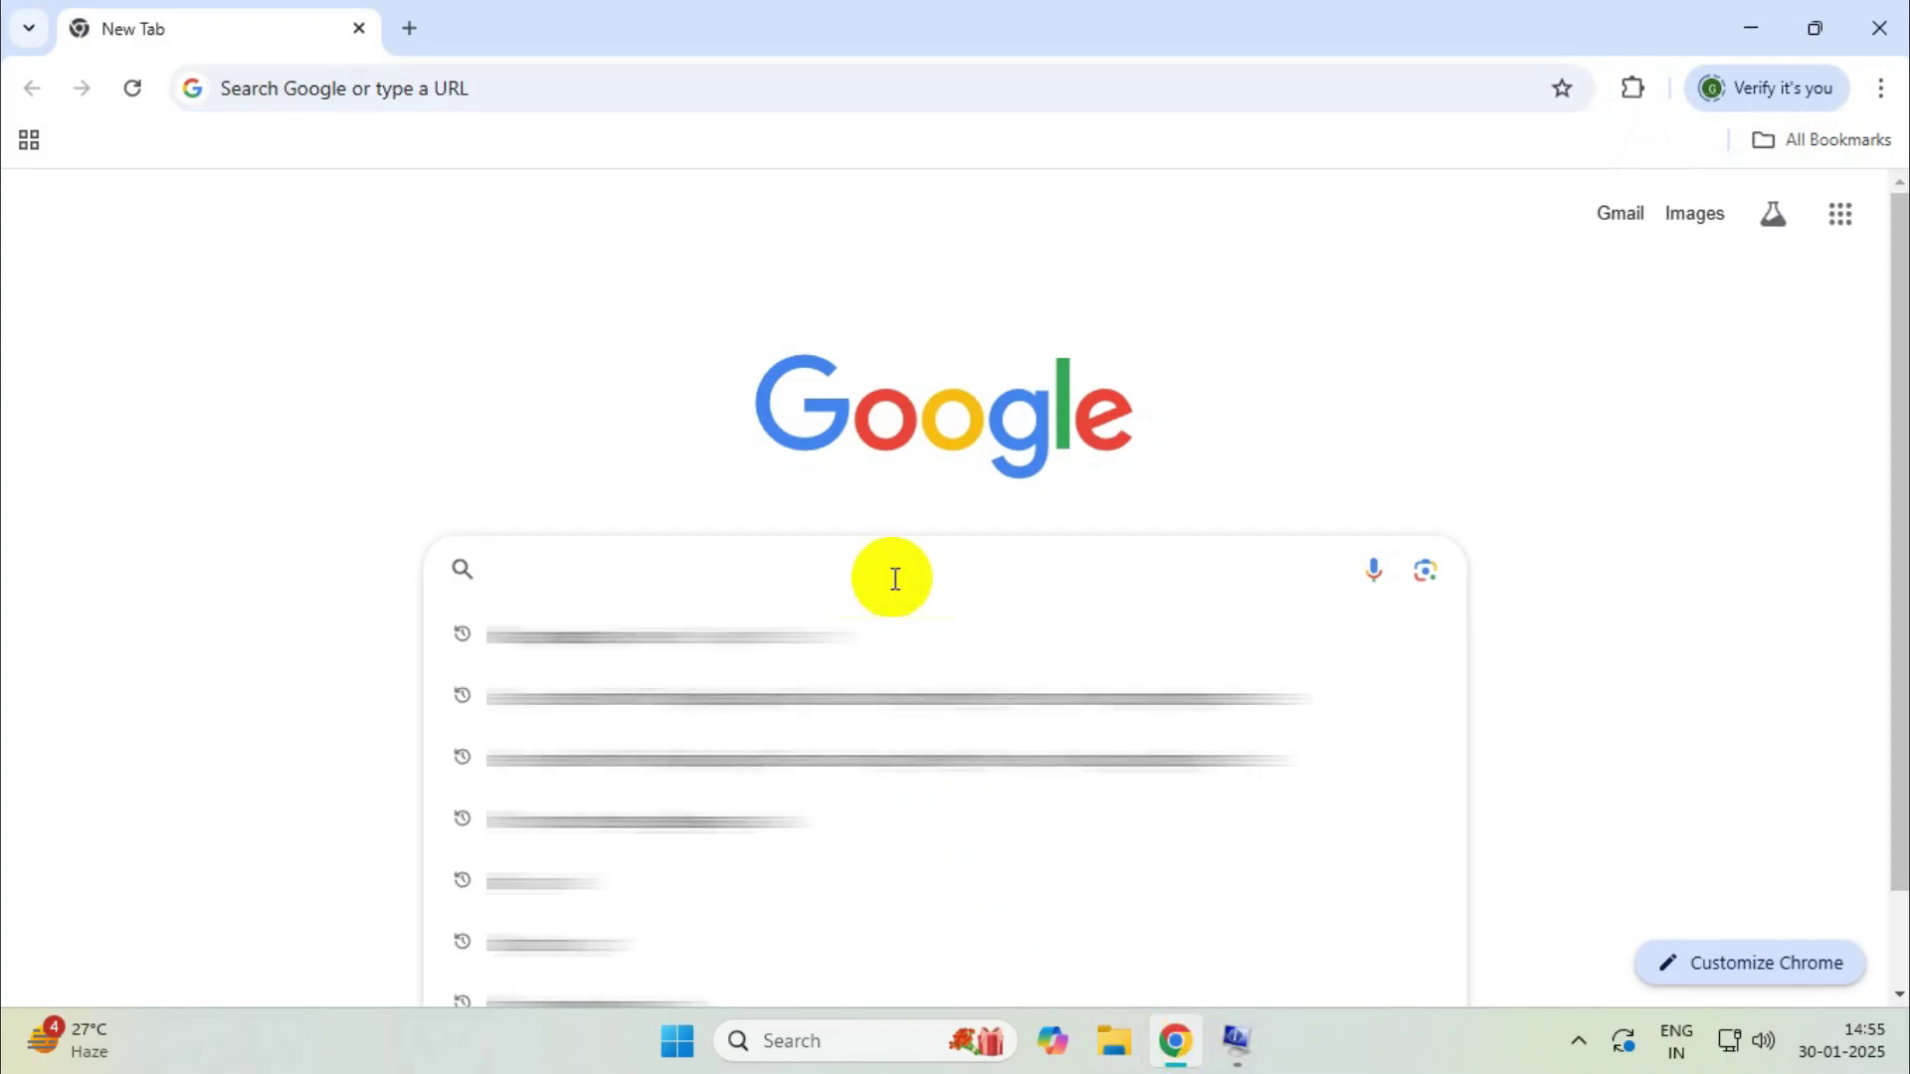
pyautogui.write('System Model H510MHP 2.0')
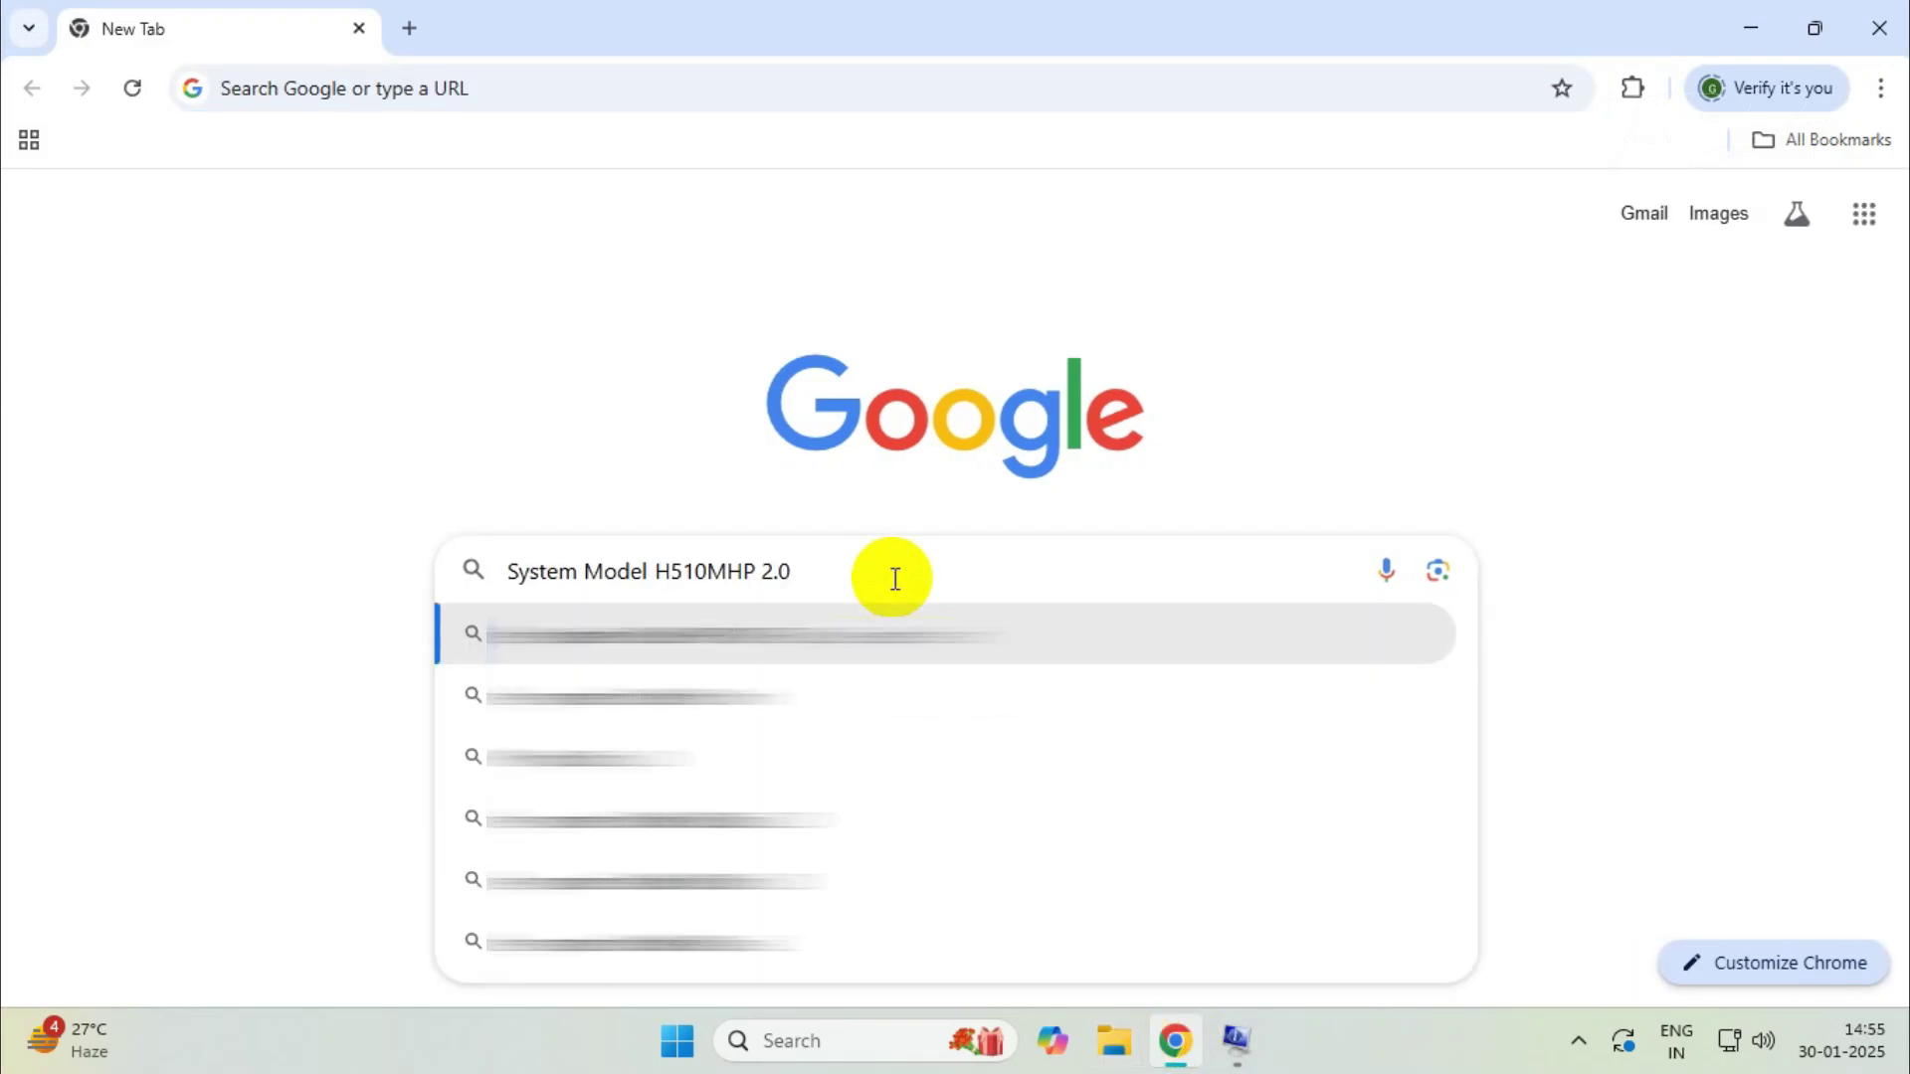
pyautogui.write('biostar')
pyautogui.press('Return')
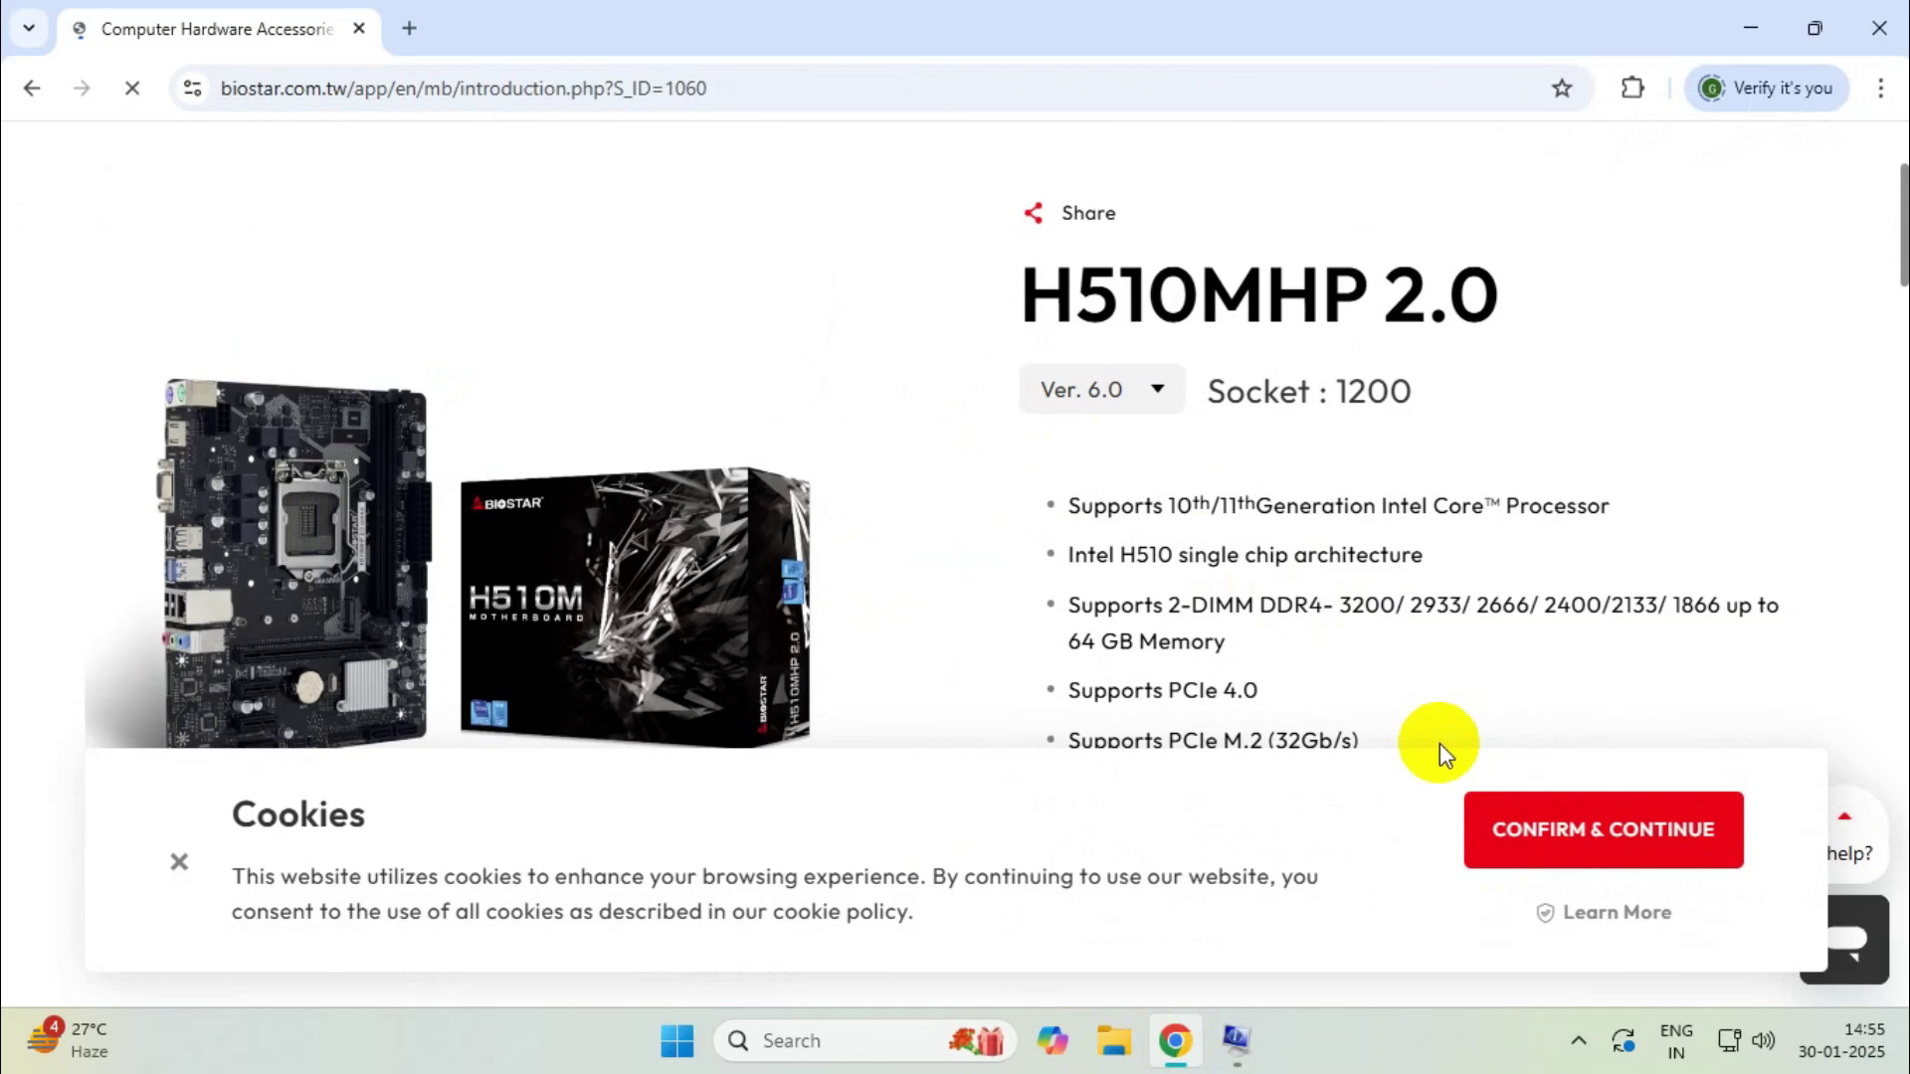
# Step: Accept cookies on Biostar's H510MHP 2.0 page and download the Global On-Board LAN (Intel) driver
pyautogui.click(1526, 833)
pyautogui.scroll(-8, 1526, 837)
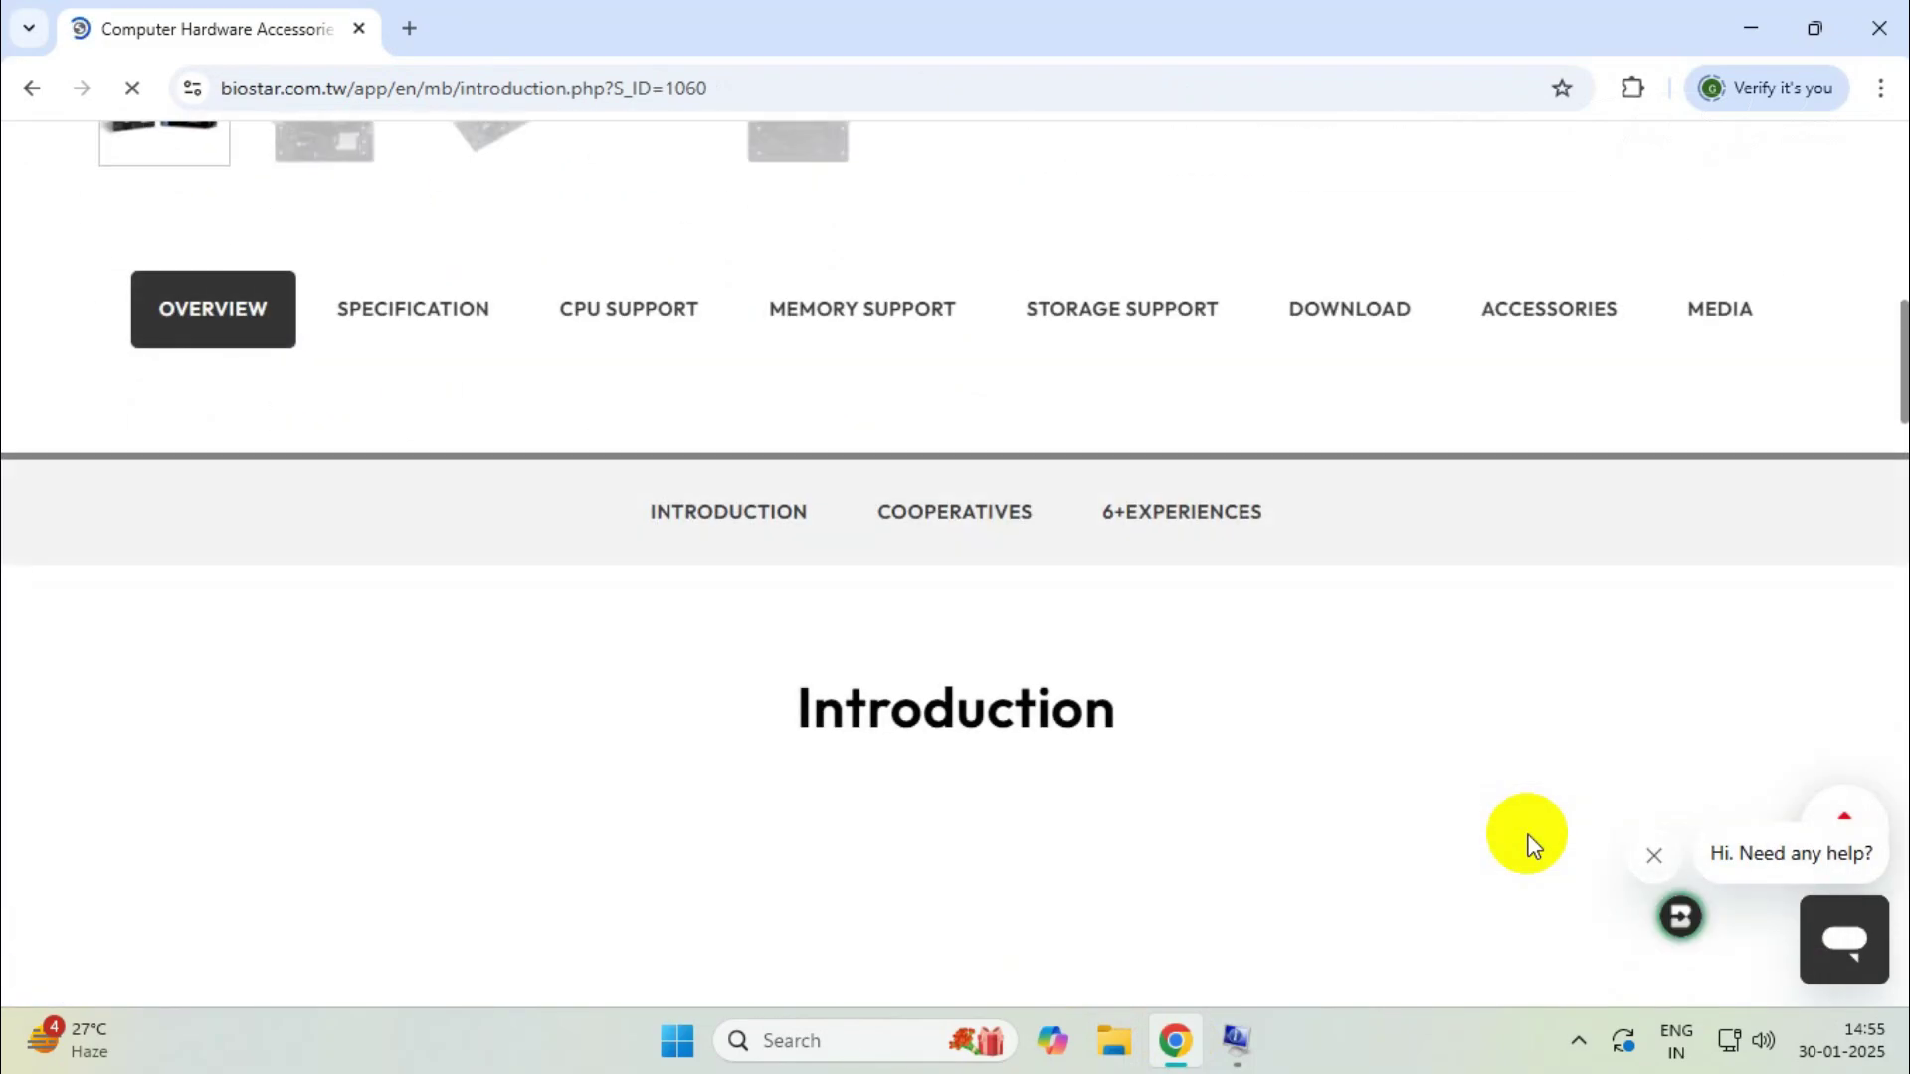
pyautogui.click(1365, 326)
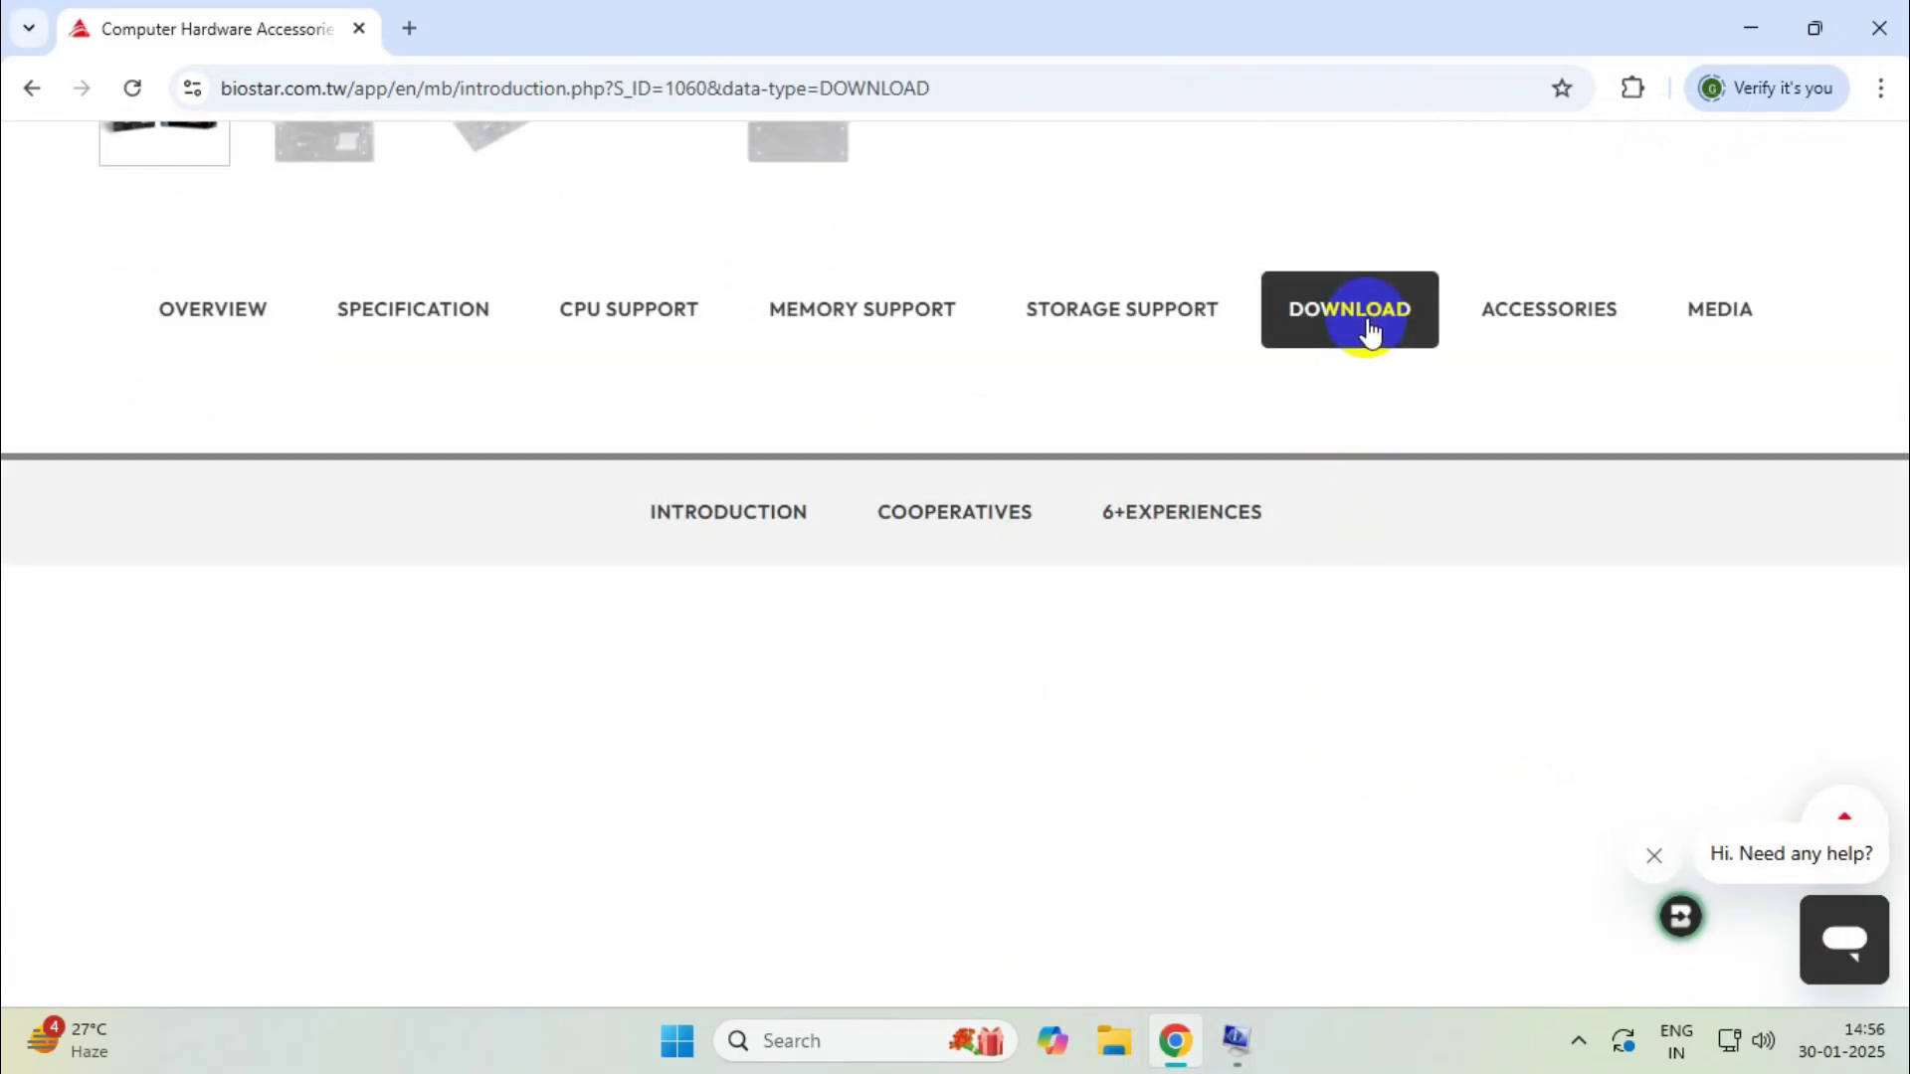
pyautogui.scroll(-5, 1046, 488)
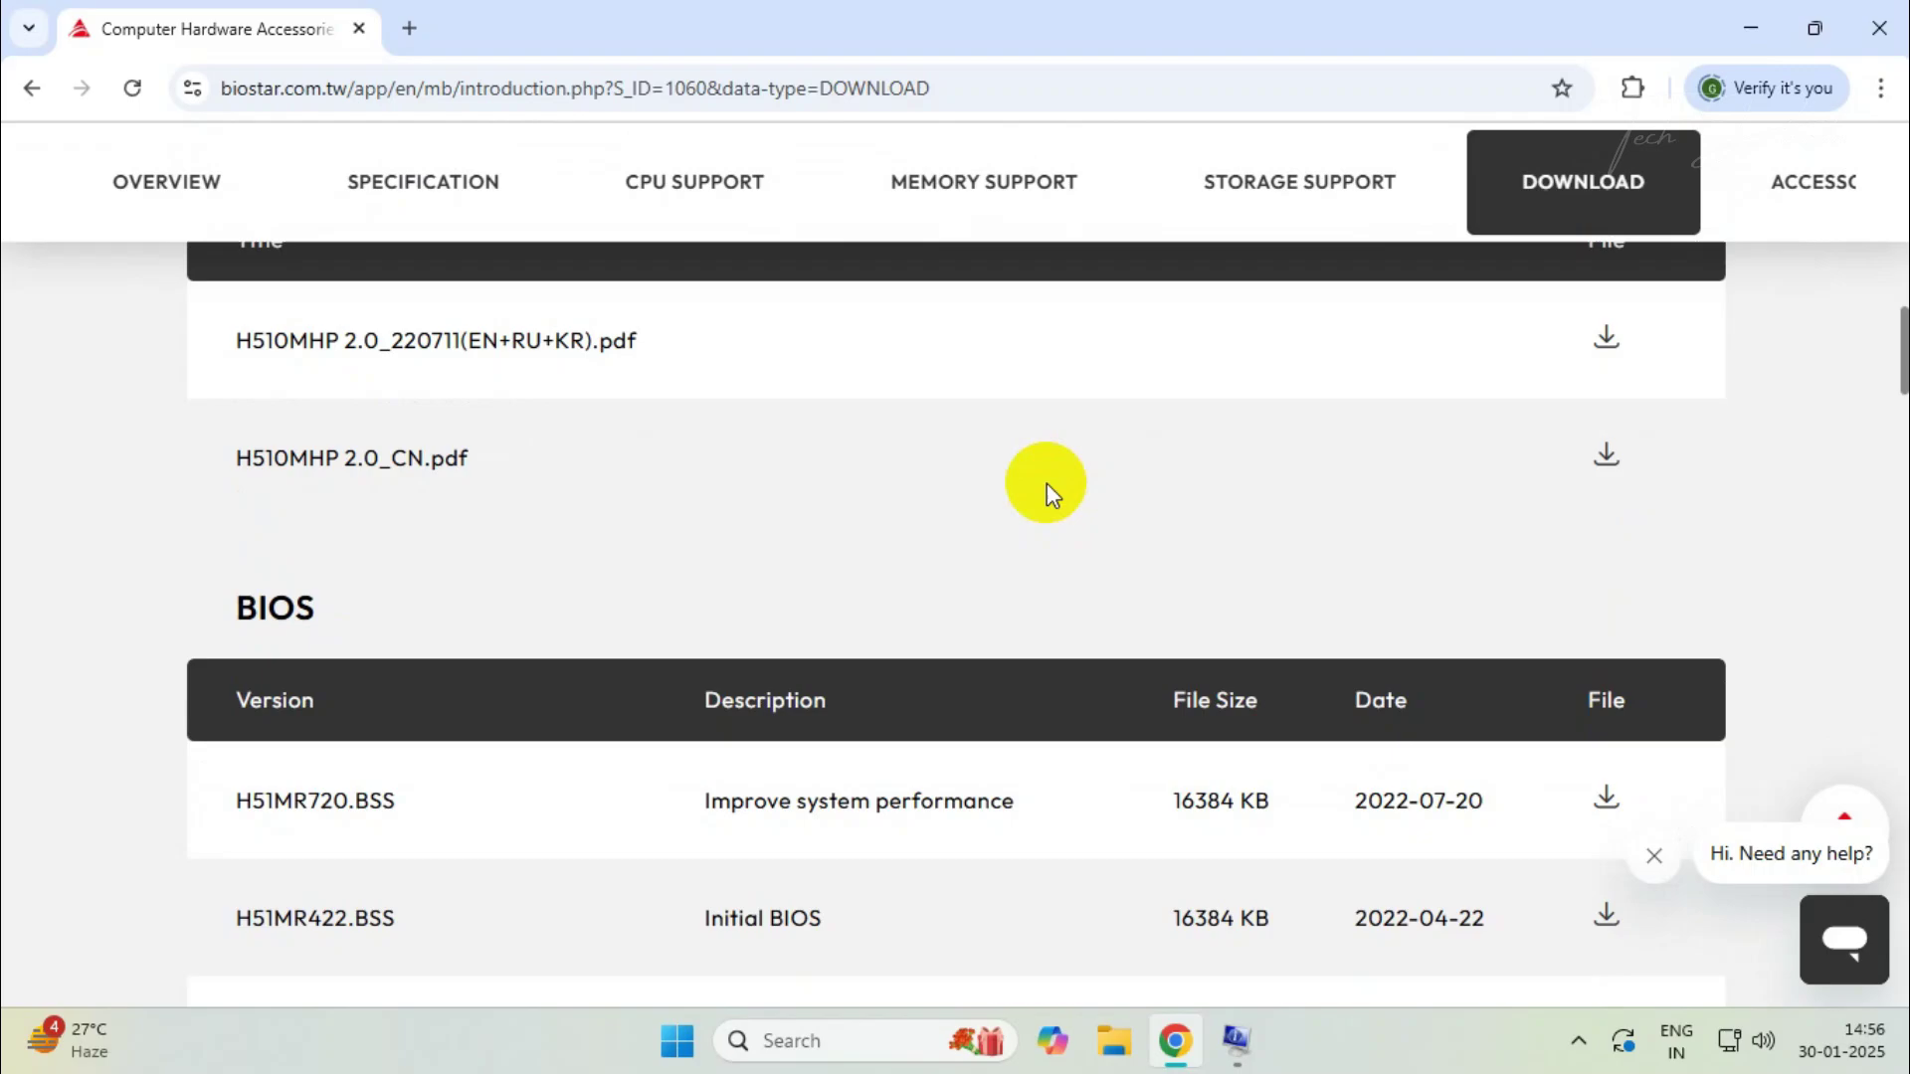
pyautogui.scroll(-15, 1046, 482)
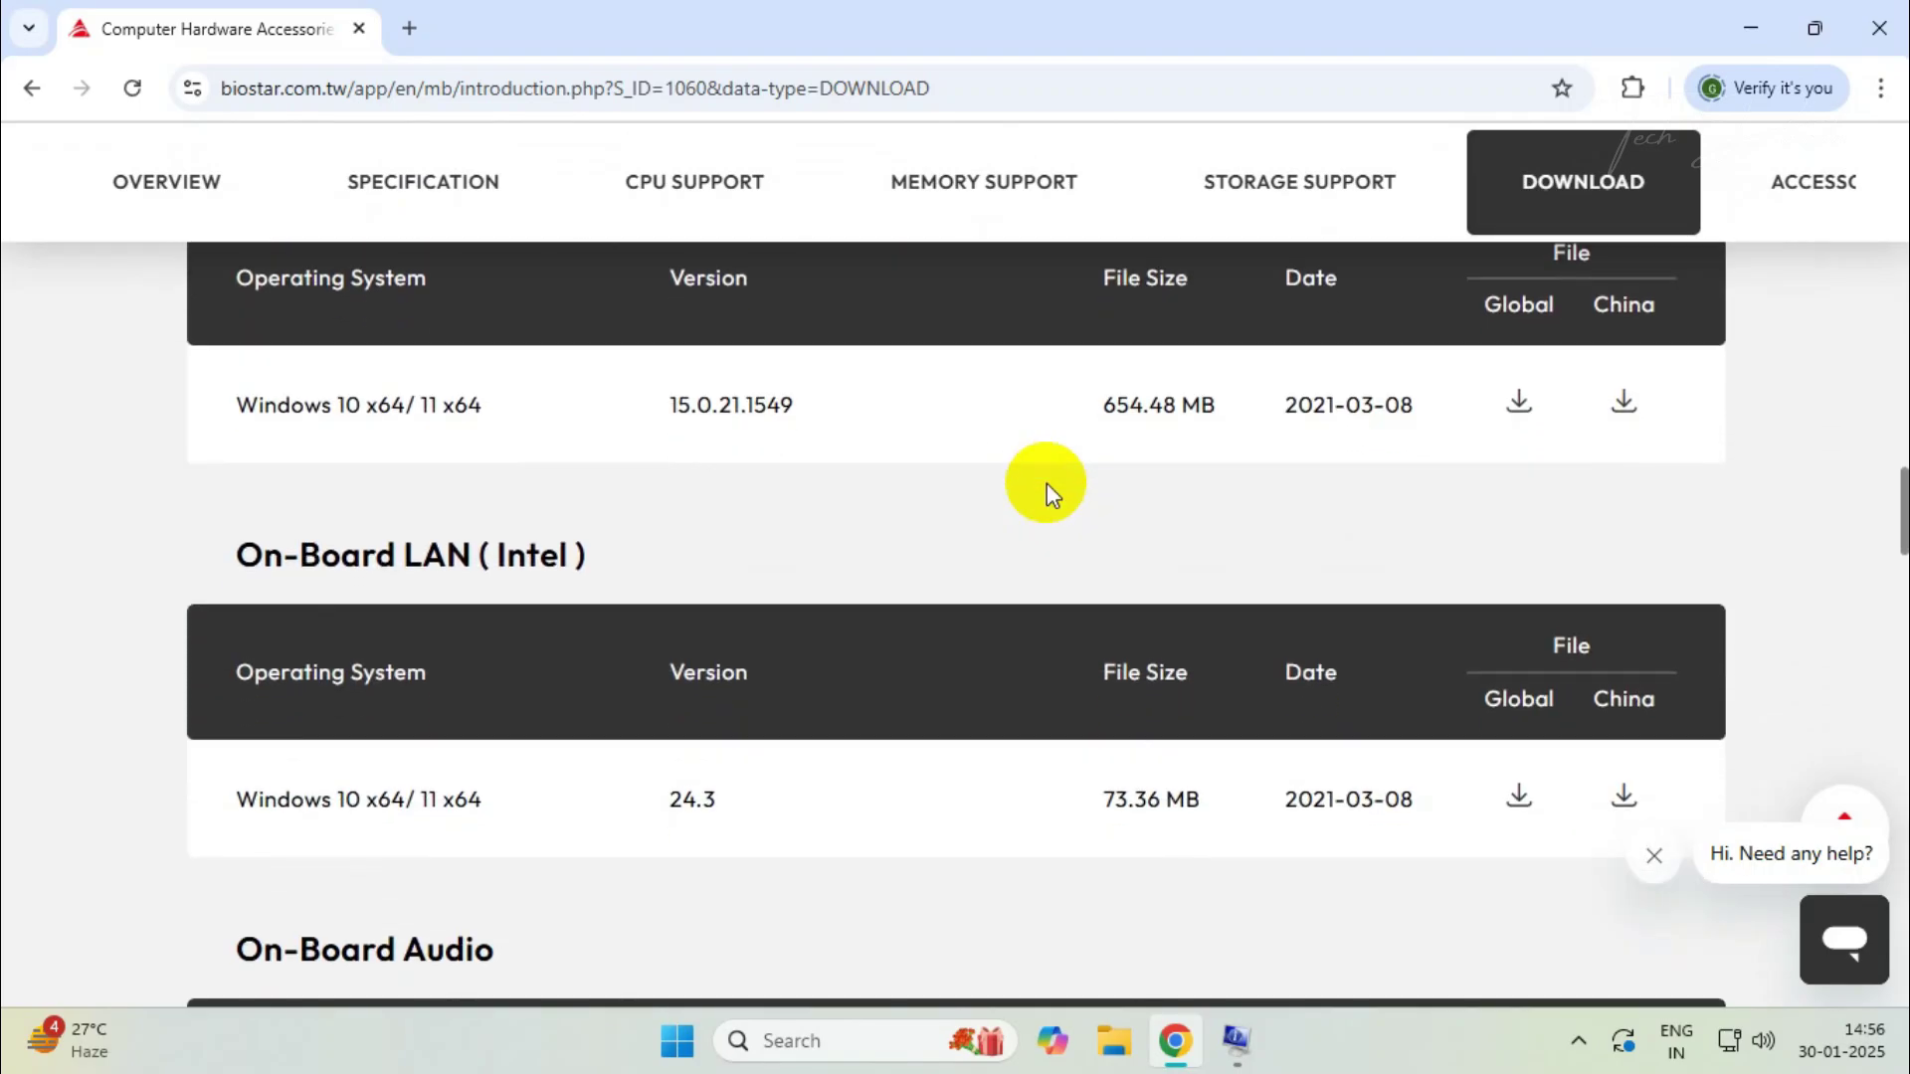
pyautogui.scroll(-1, 1047, 487)
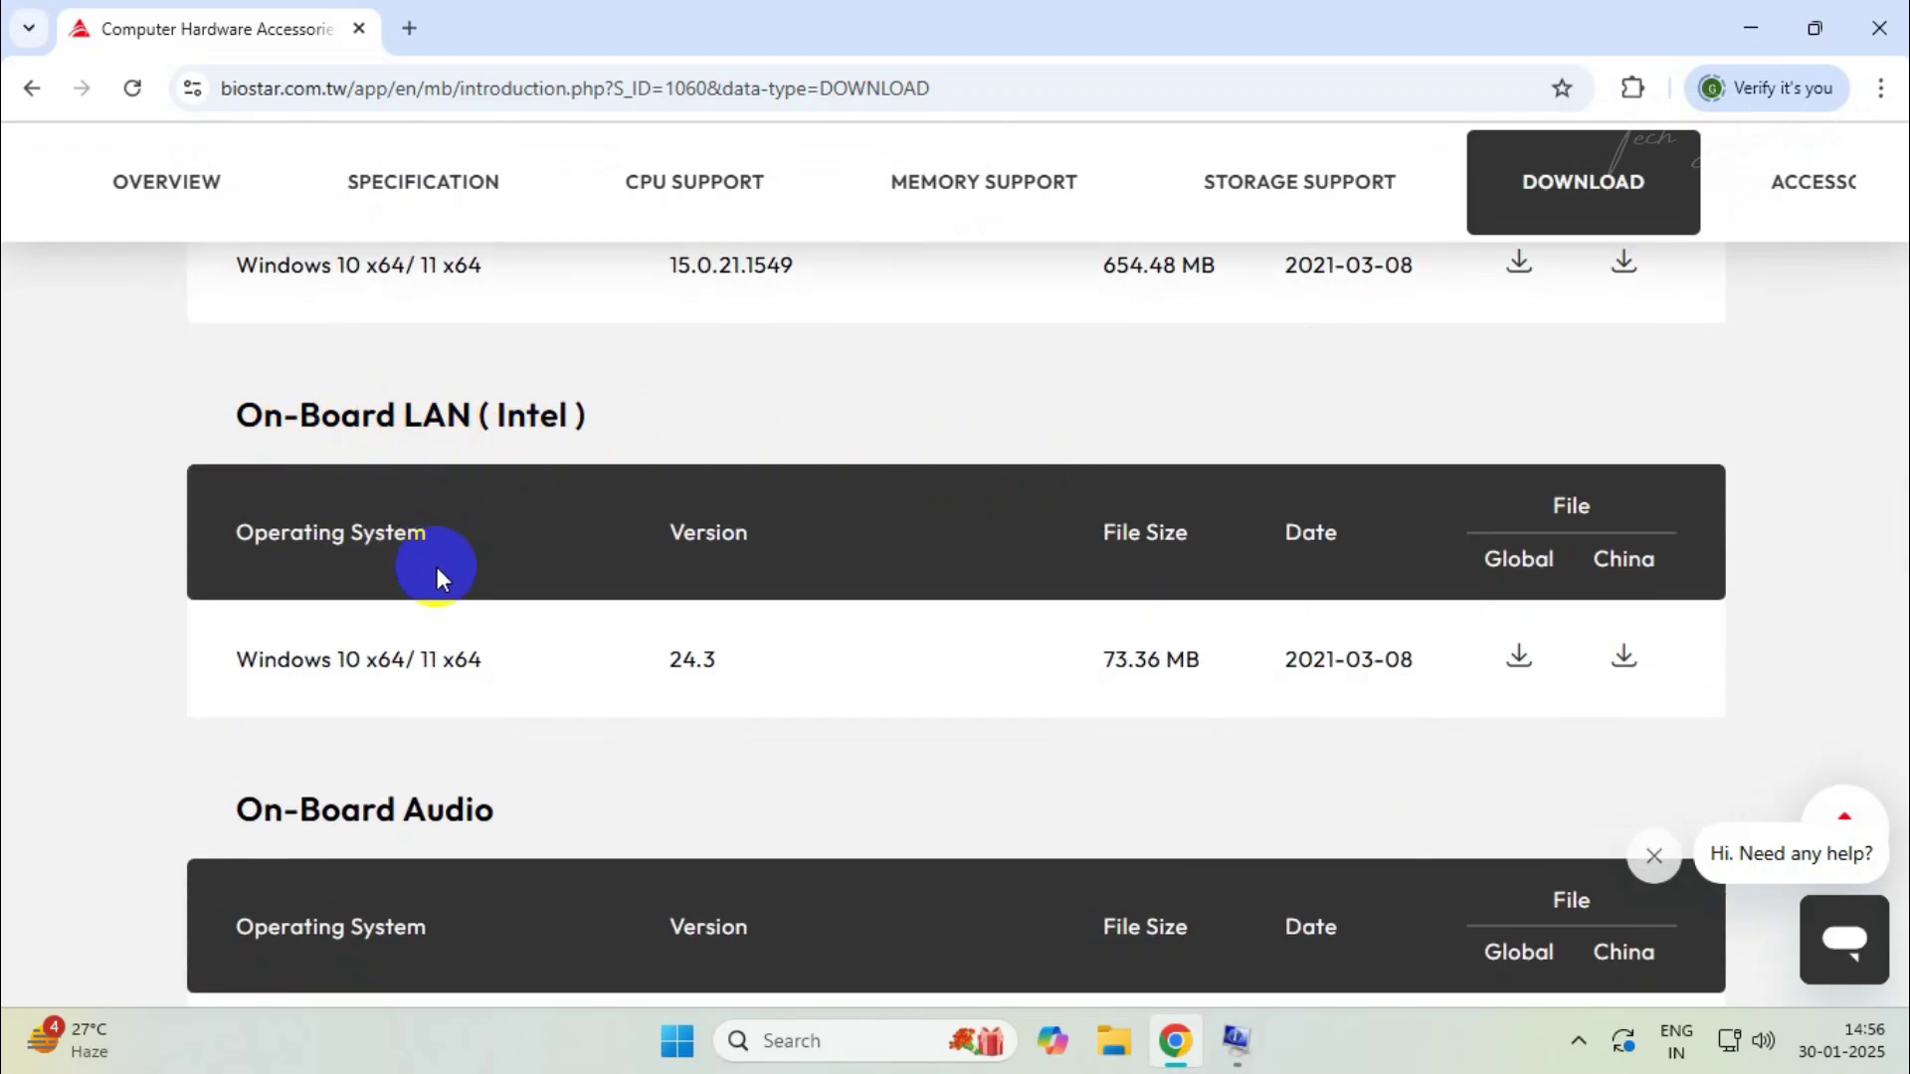
pyautogui.click(1519, 662)
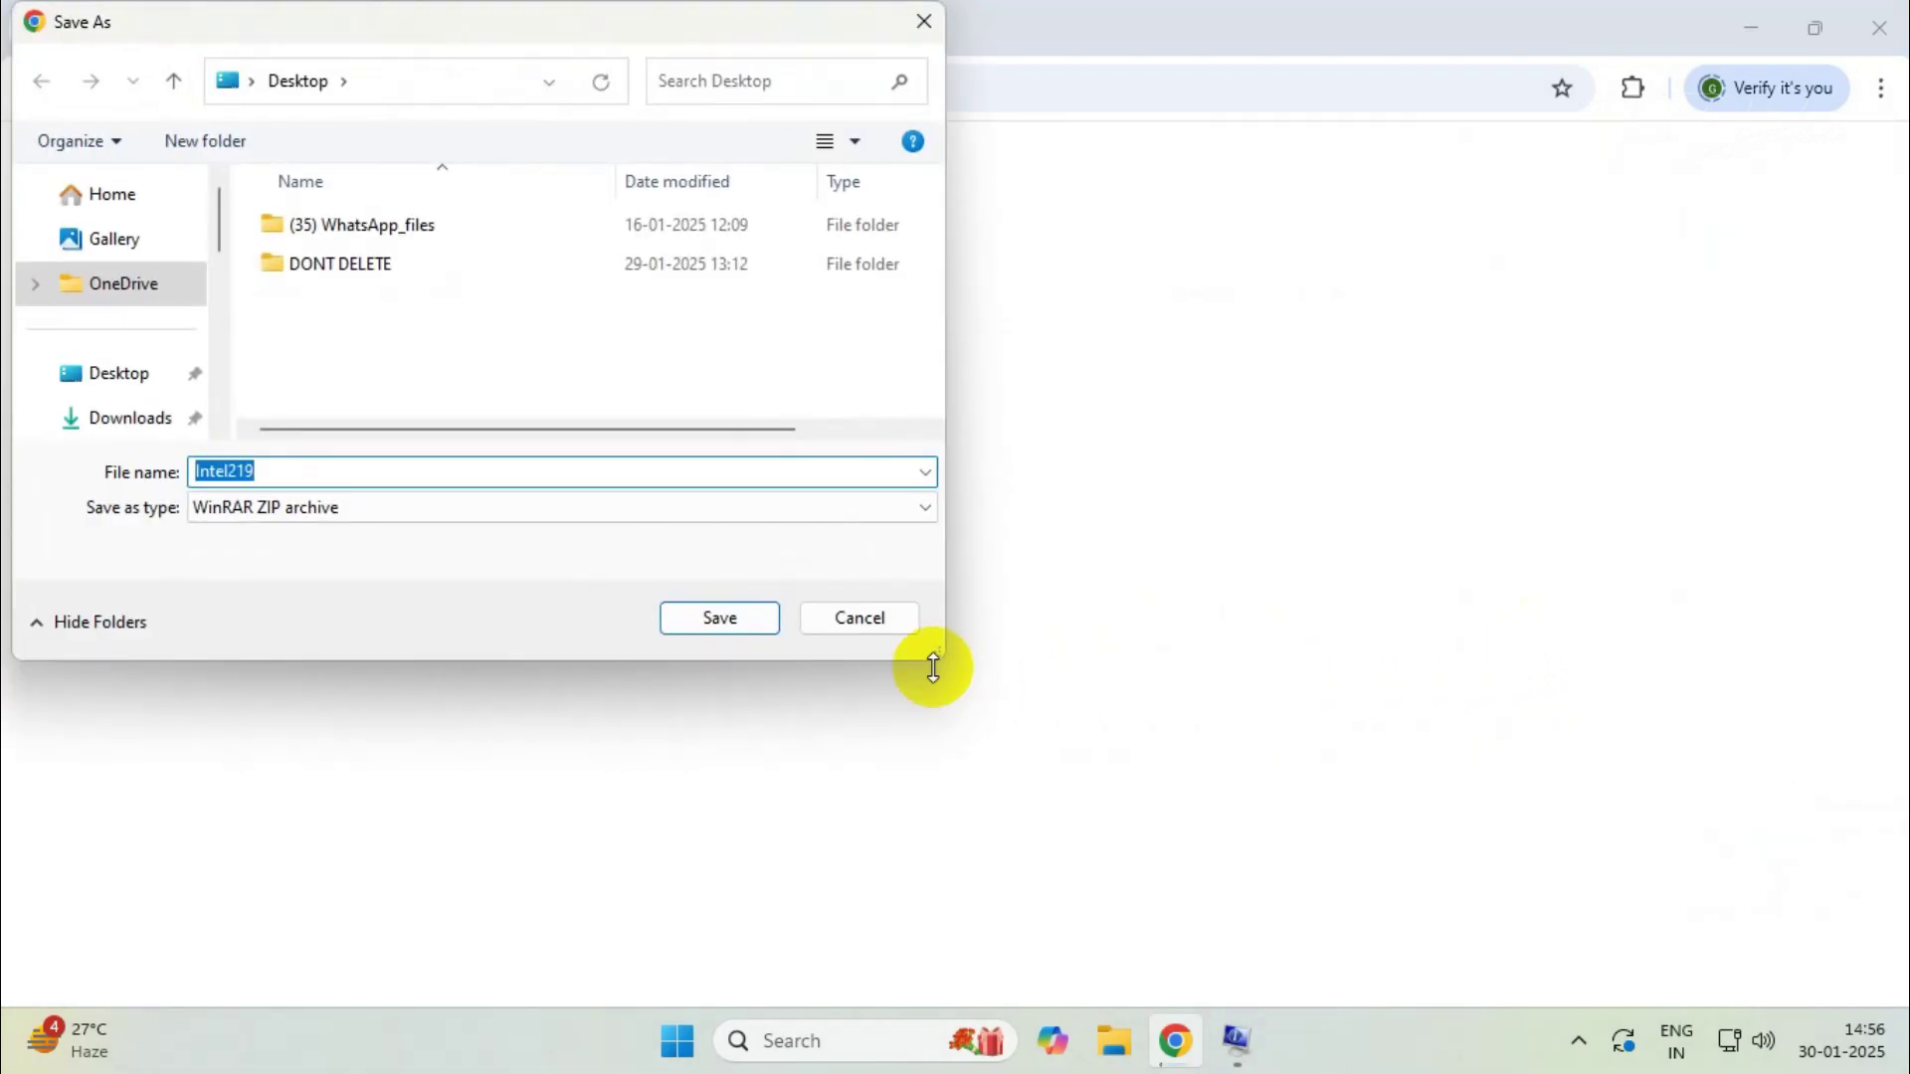
# Step: Save the Intel219 driver archive to Downloads and browse into APPS > SETUP > SETUPBD > Winx64
pyautogui.click(124, 415)
pyautogui.click(738, 618)
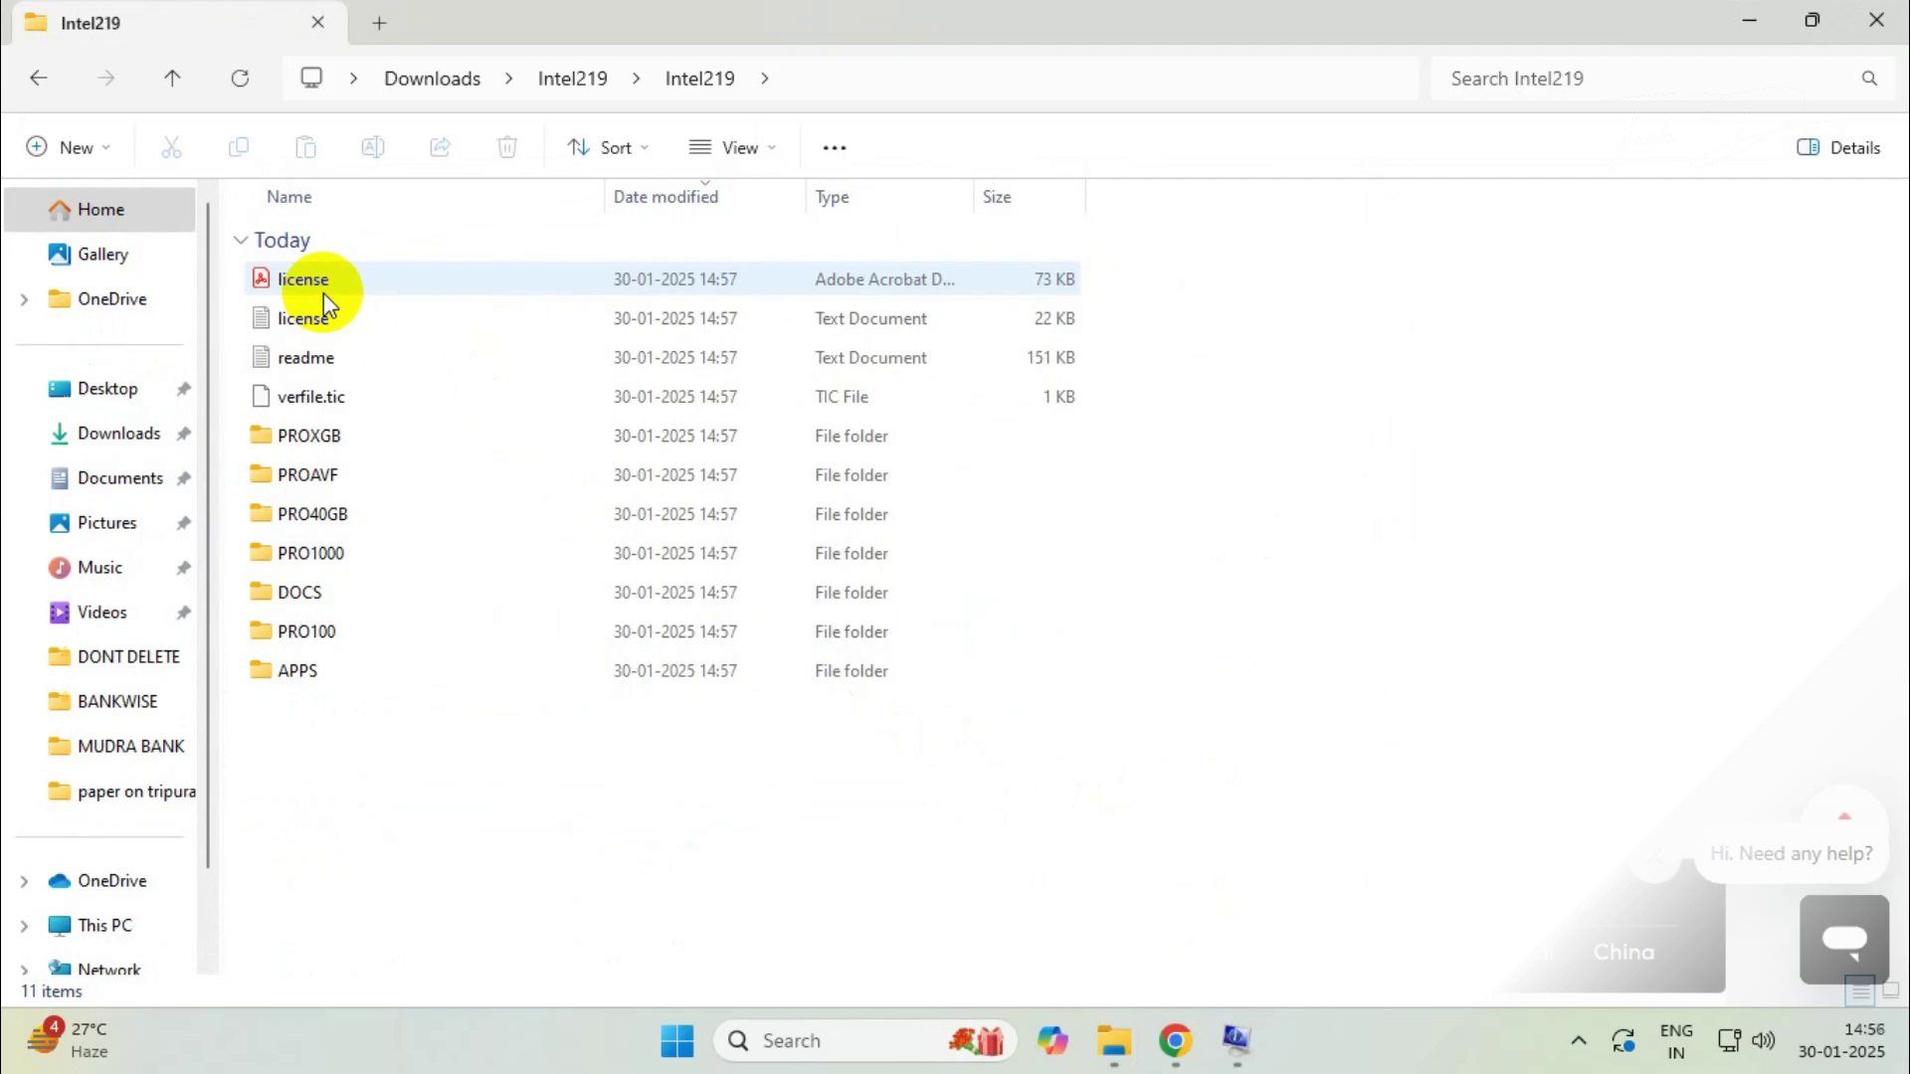
pyautogui.doubleClick(317, 670)
pyautogui.doubleClick(343, 319)
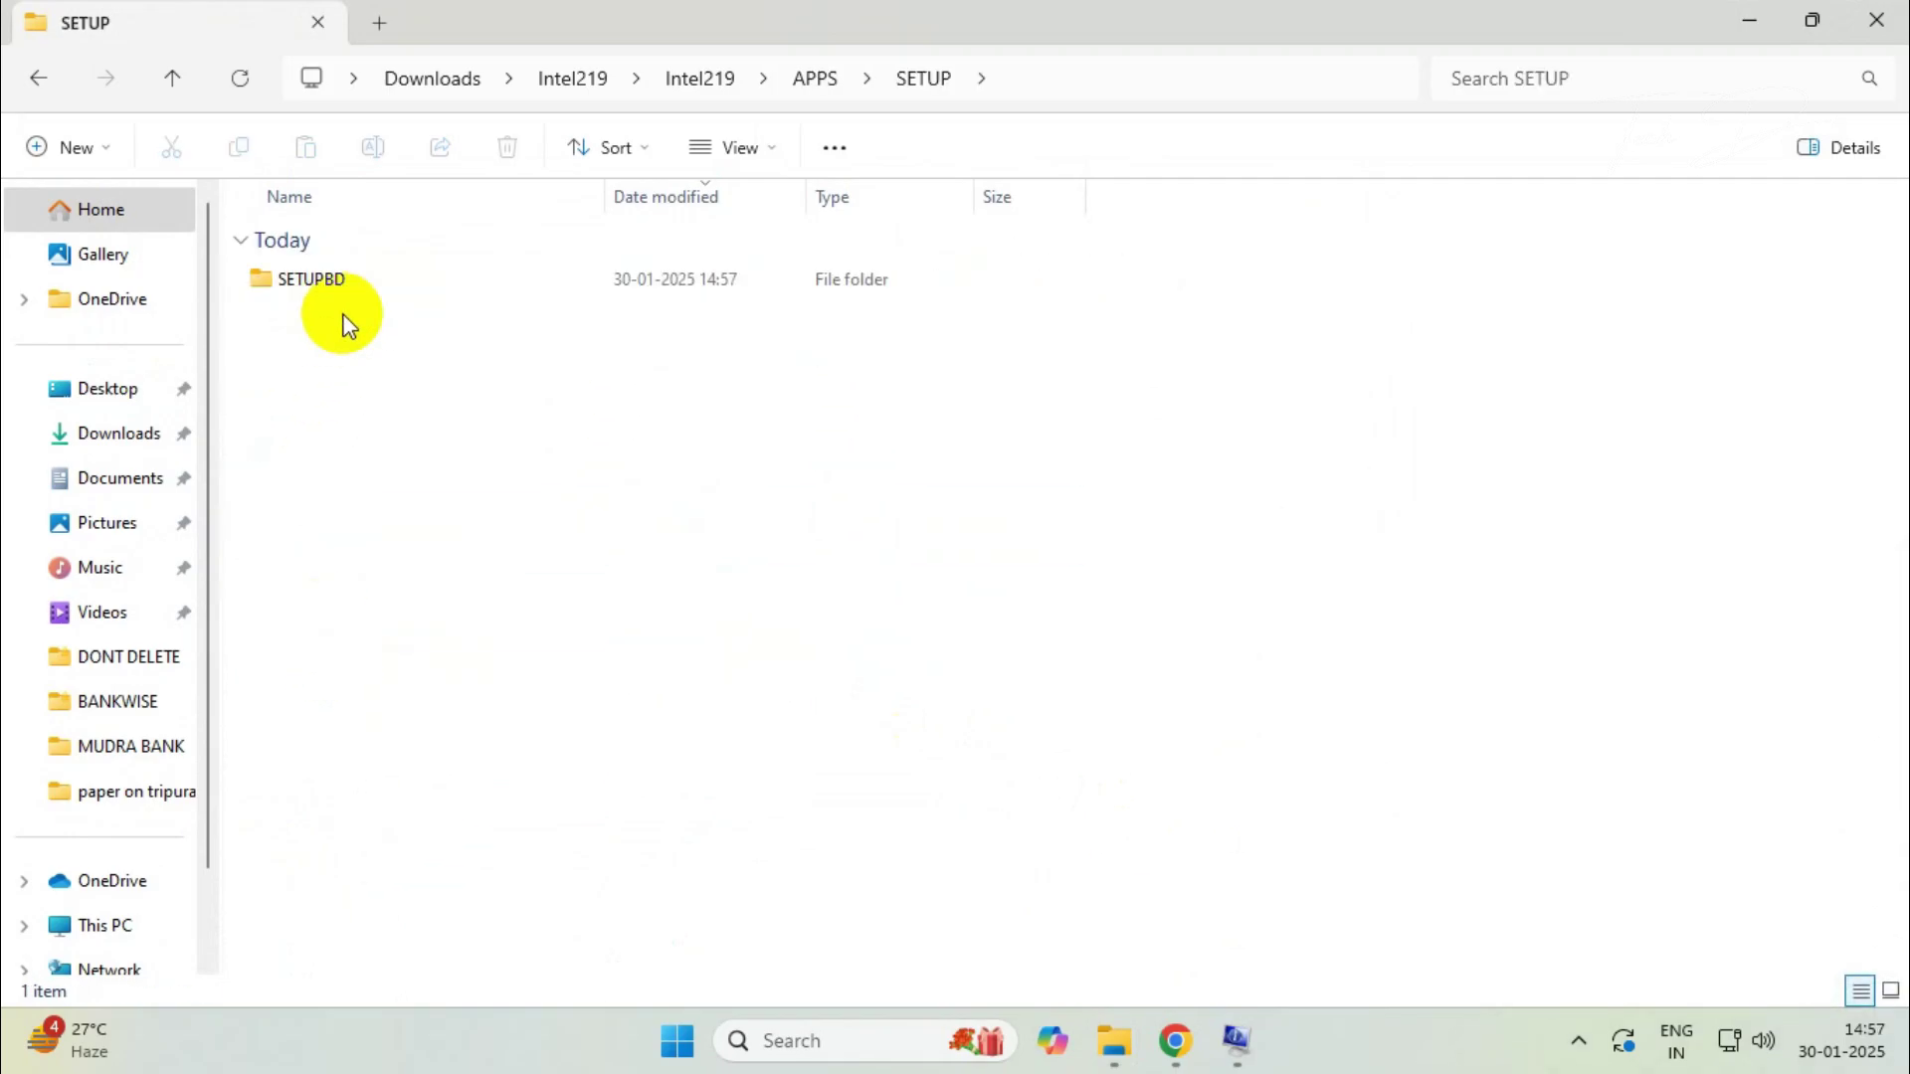
pyautogui.doubleClick(311, 280)
pyautogui.doubleClick(312, 280)
pyautogui.click(298, 318)
# Step: Run SetupBD to install the Intel network drivers, then close the leftover windows
pyautogui.click(298, 436)
pyautogui.rightClick(316, 437)
pyautogui.click(399, 353)
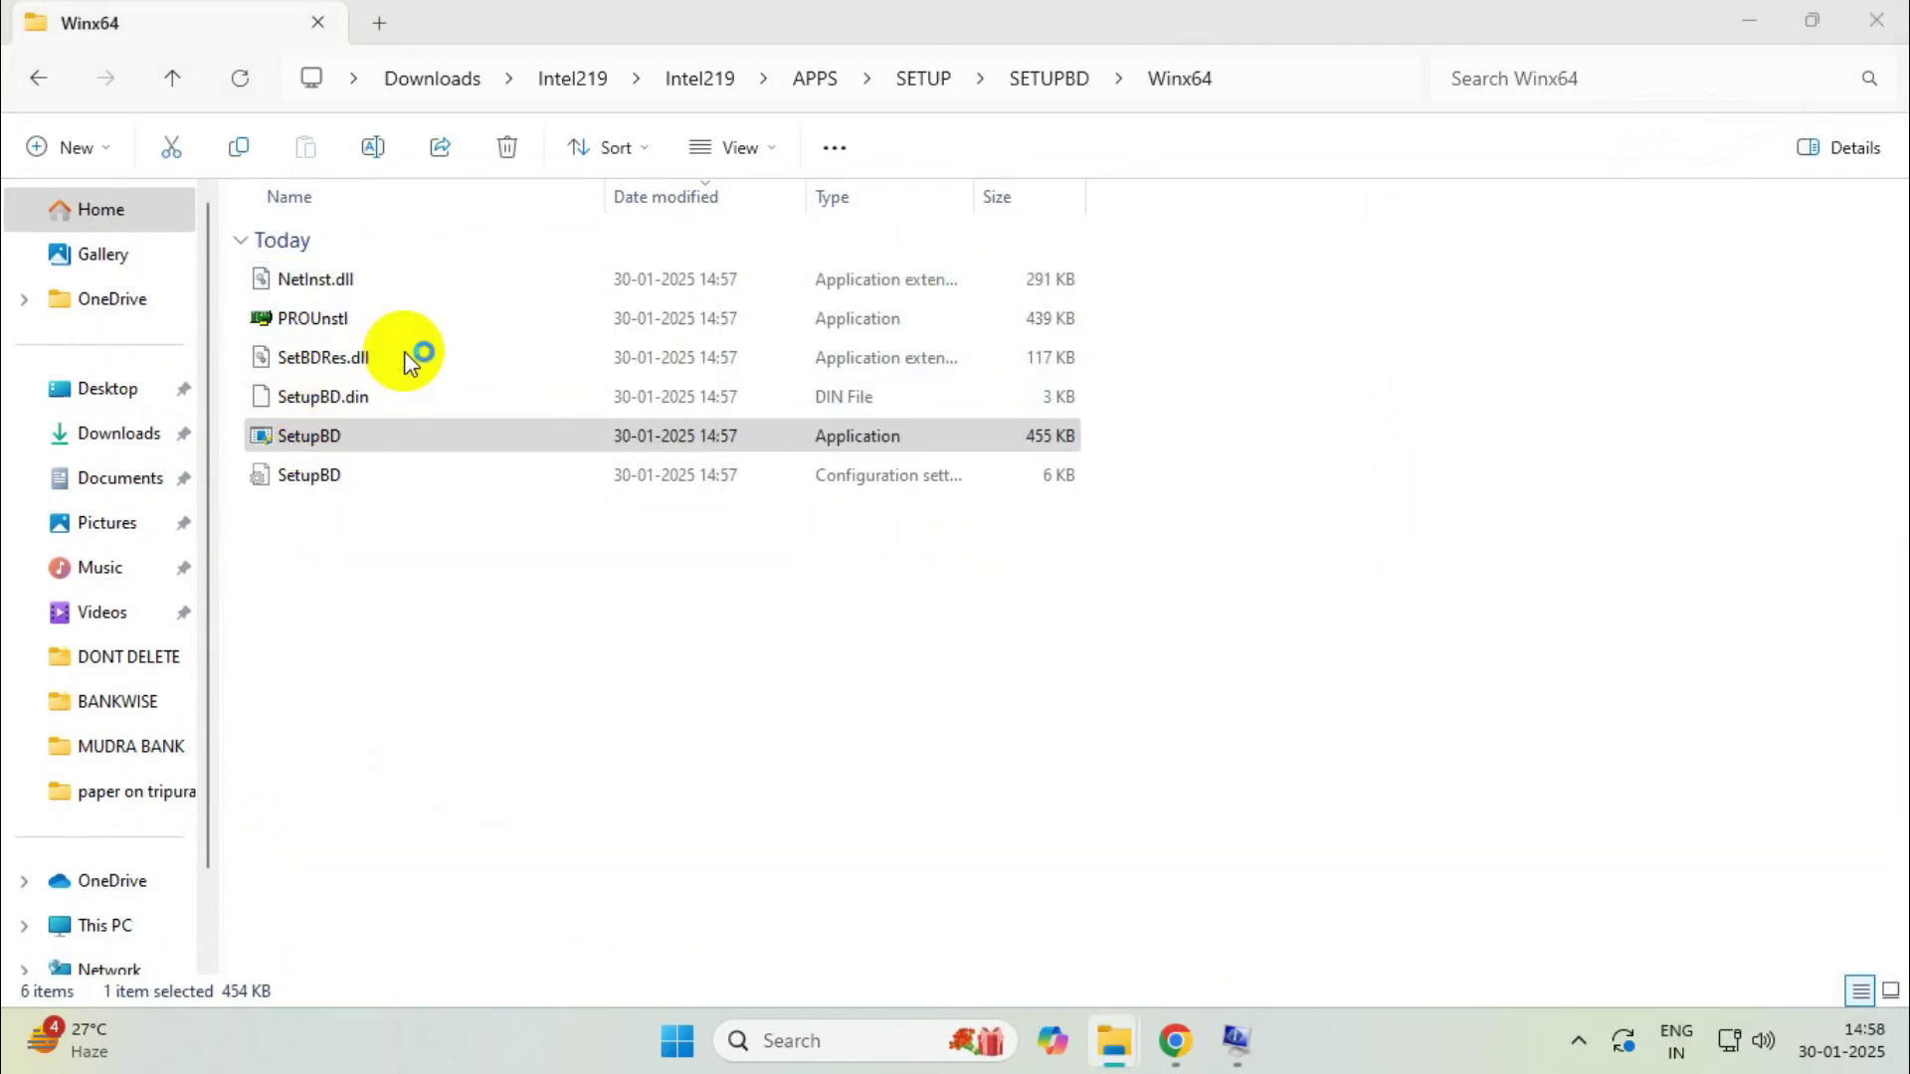
pyautogui.click(889, 553)
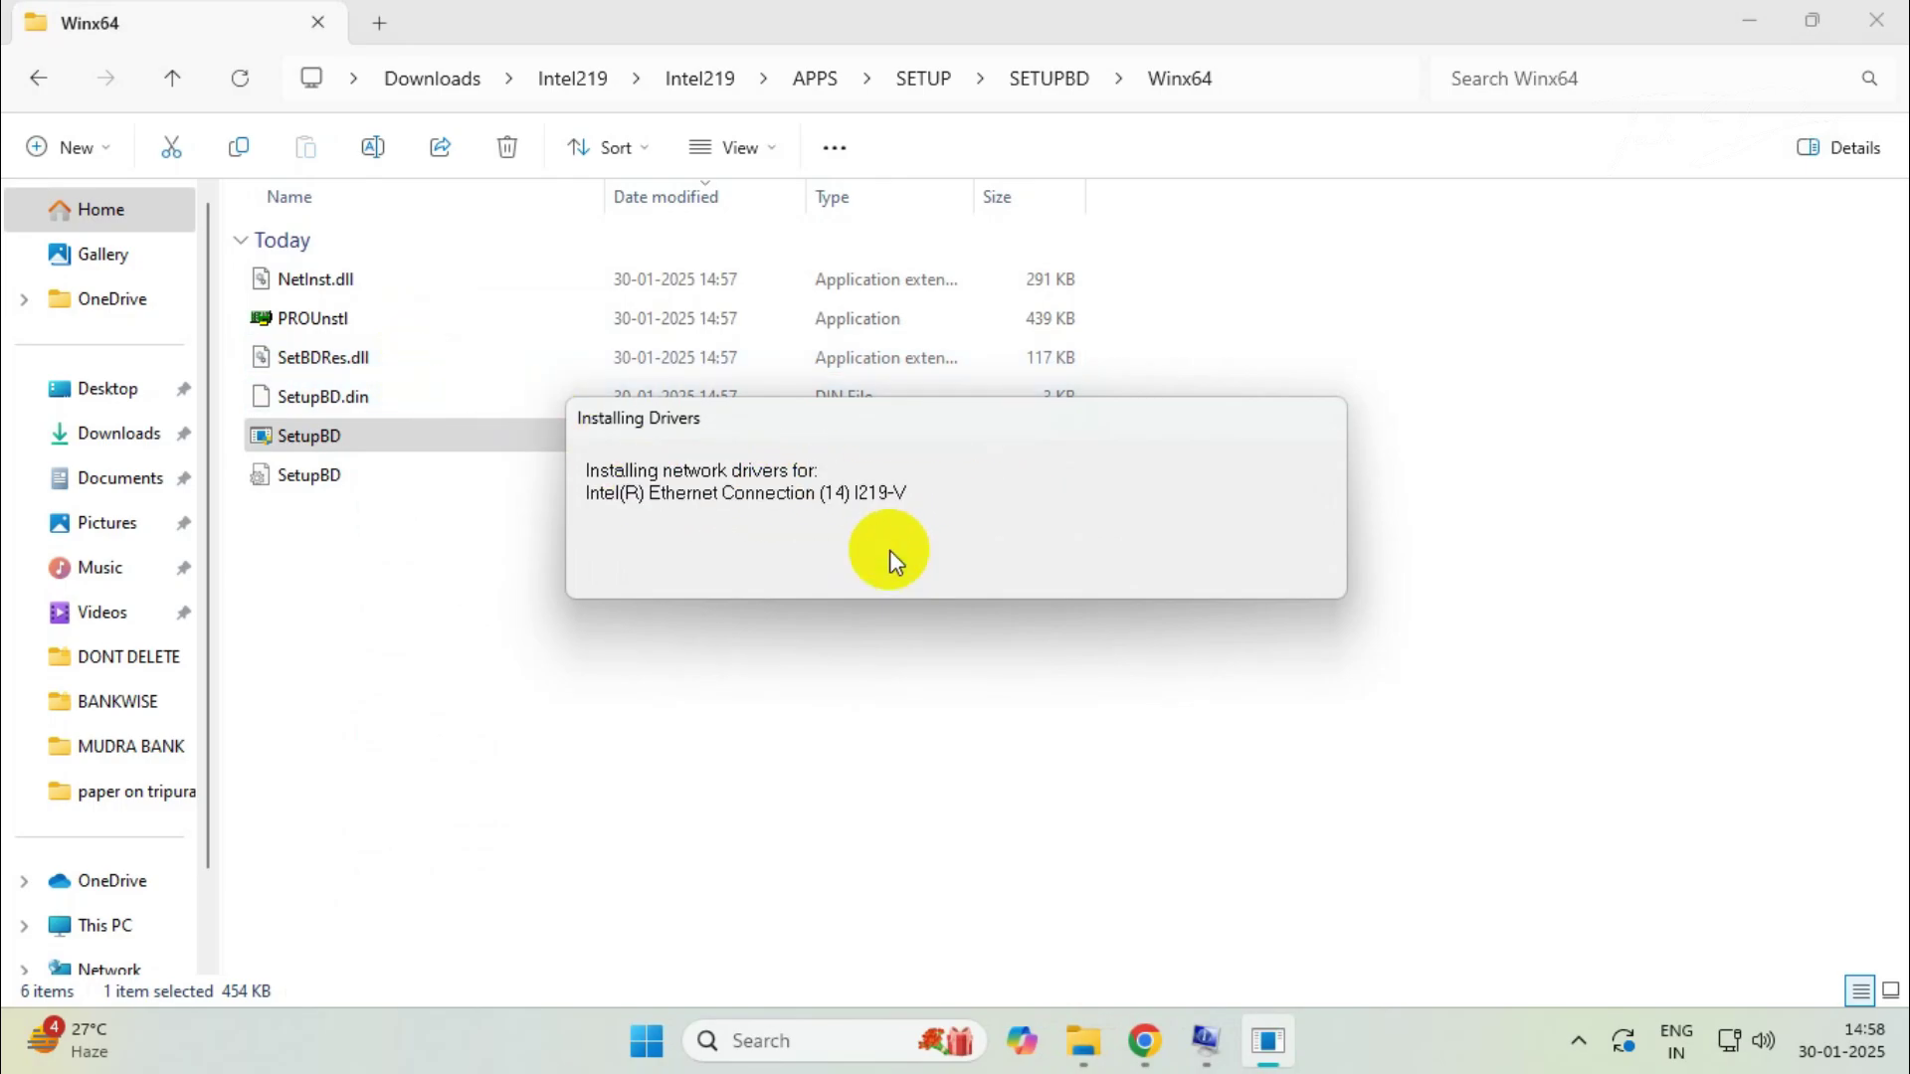
pyautogui.click(1748, 22)
pyautogui.click(1720, 94)
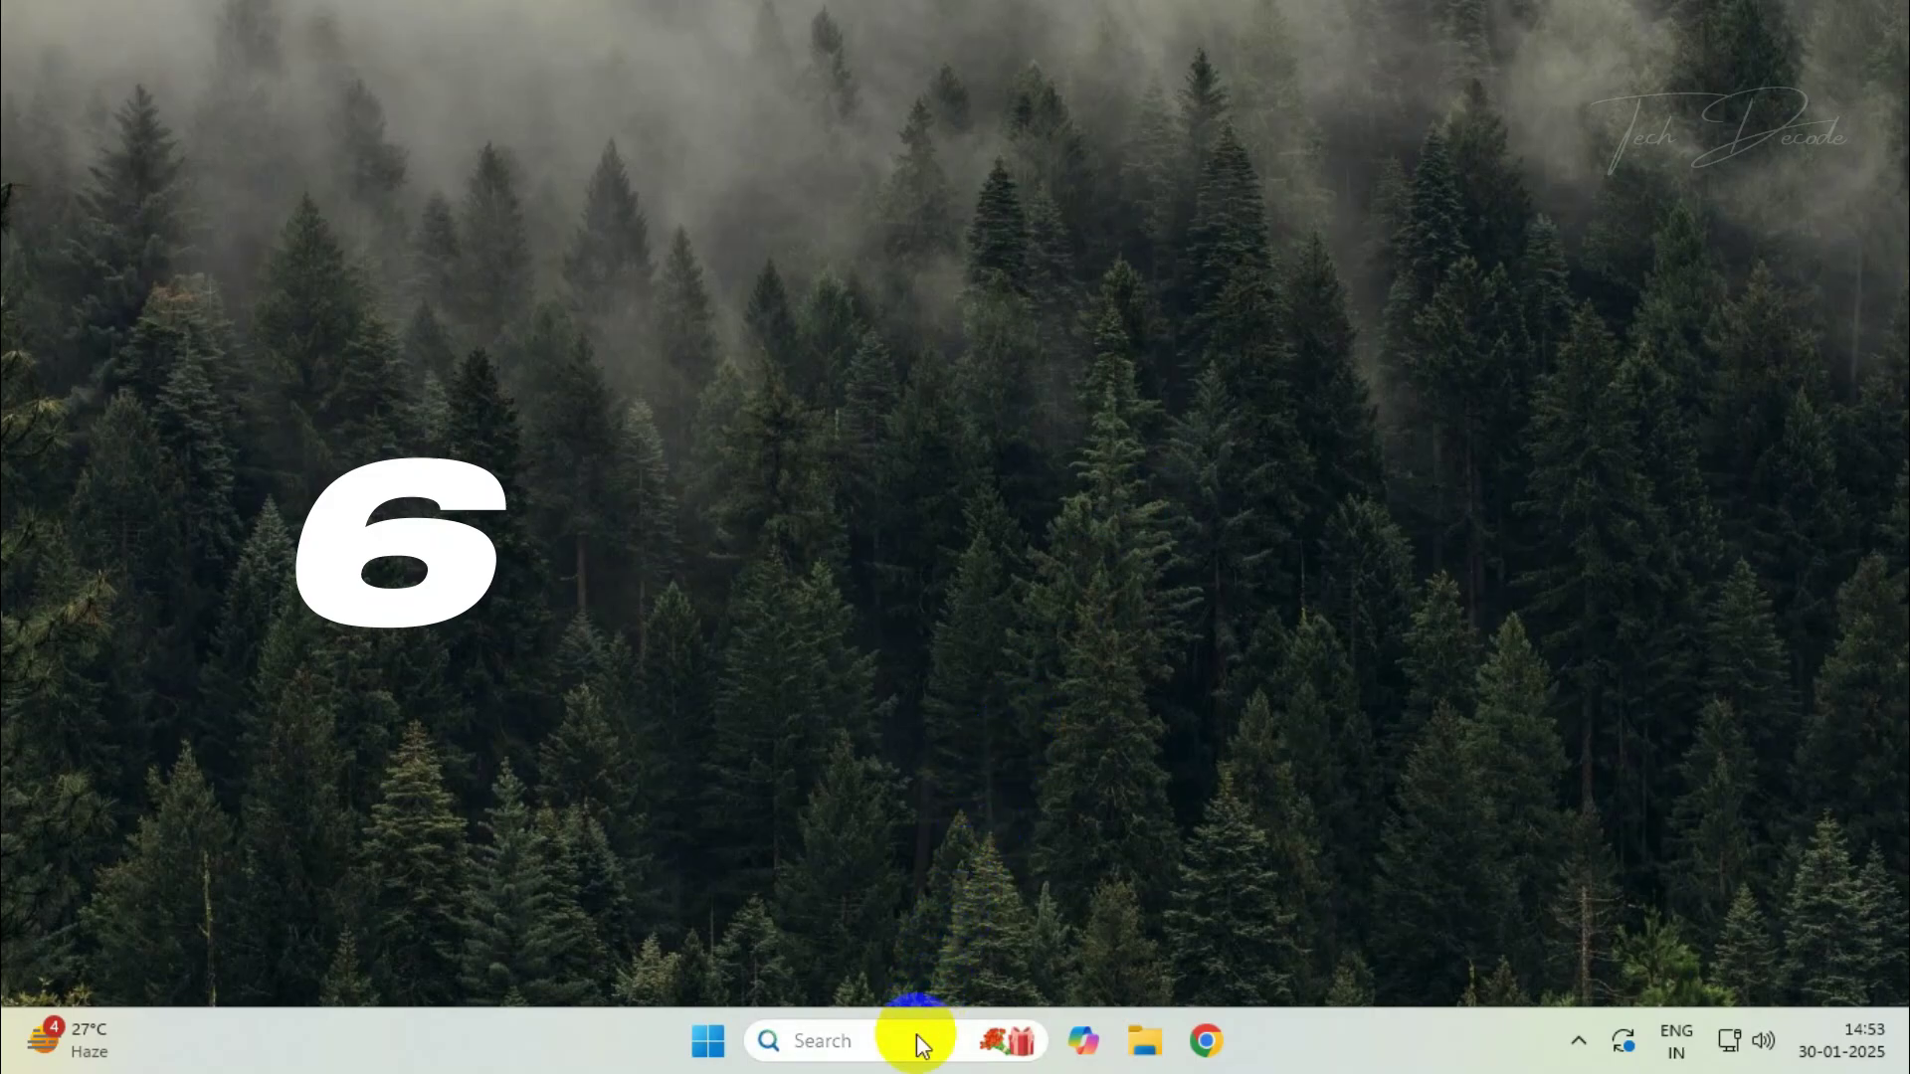
# Step: Search 'network', open the connections list, and right-click the Ethernet adapter for its actions
pyautogui.write('network')
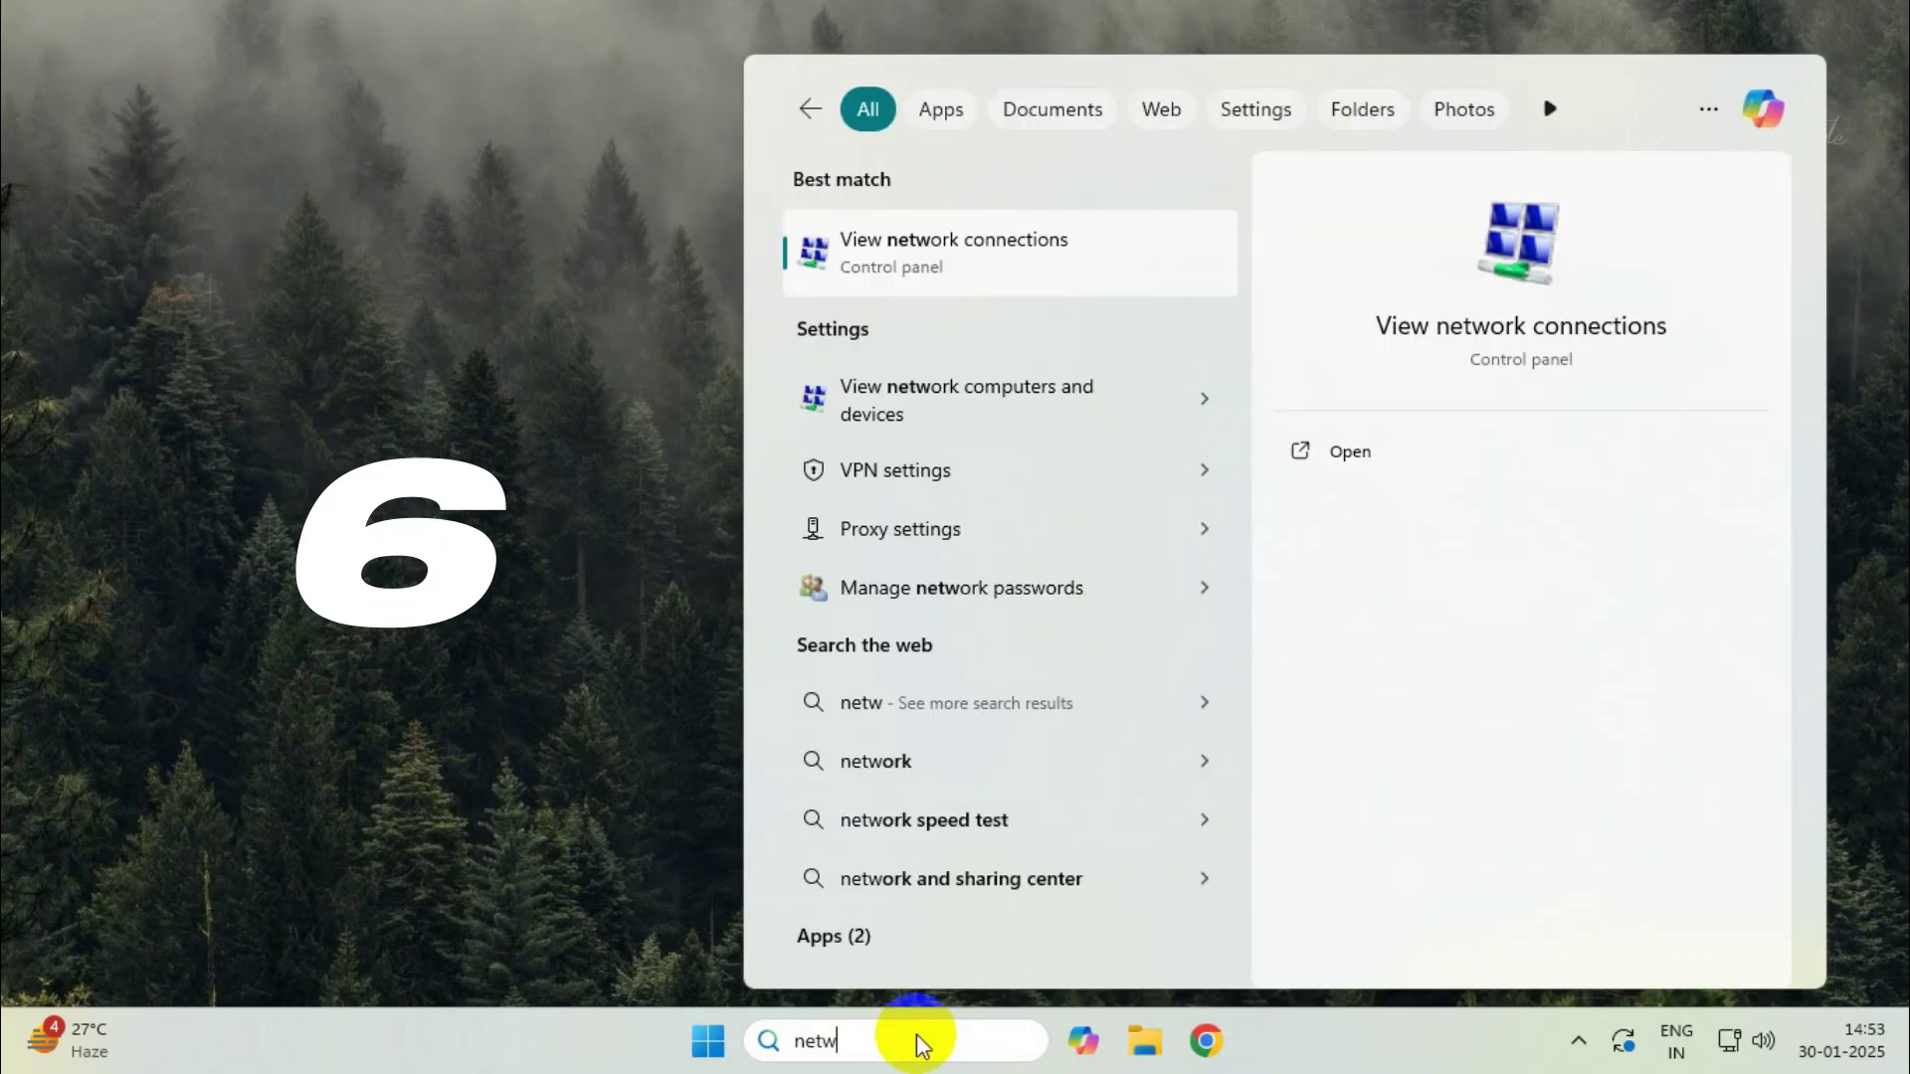
pyautogui.click(1006, 223)
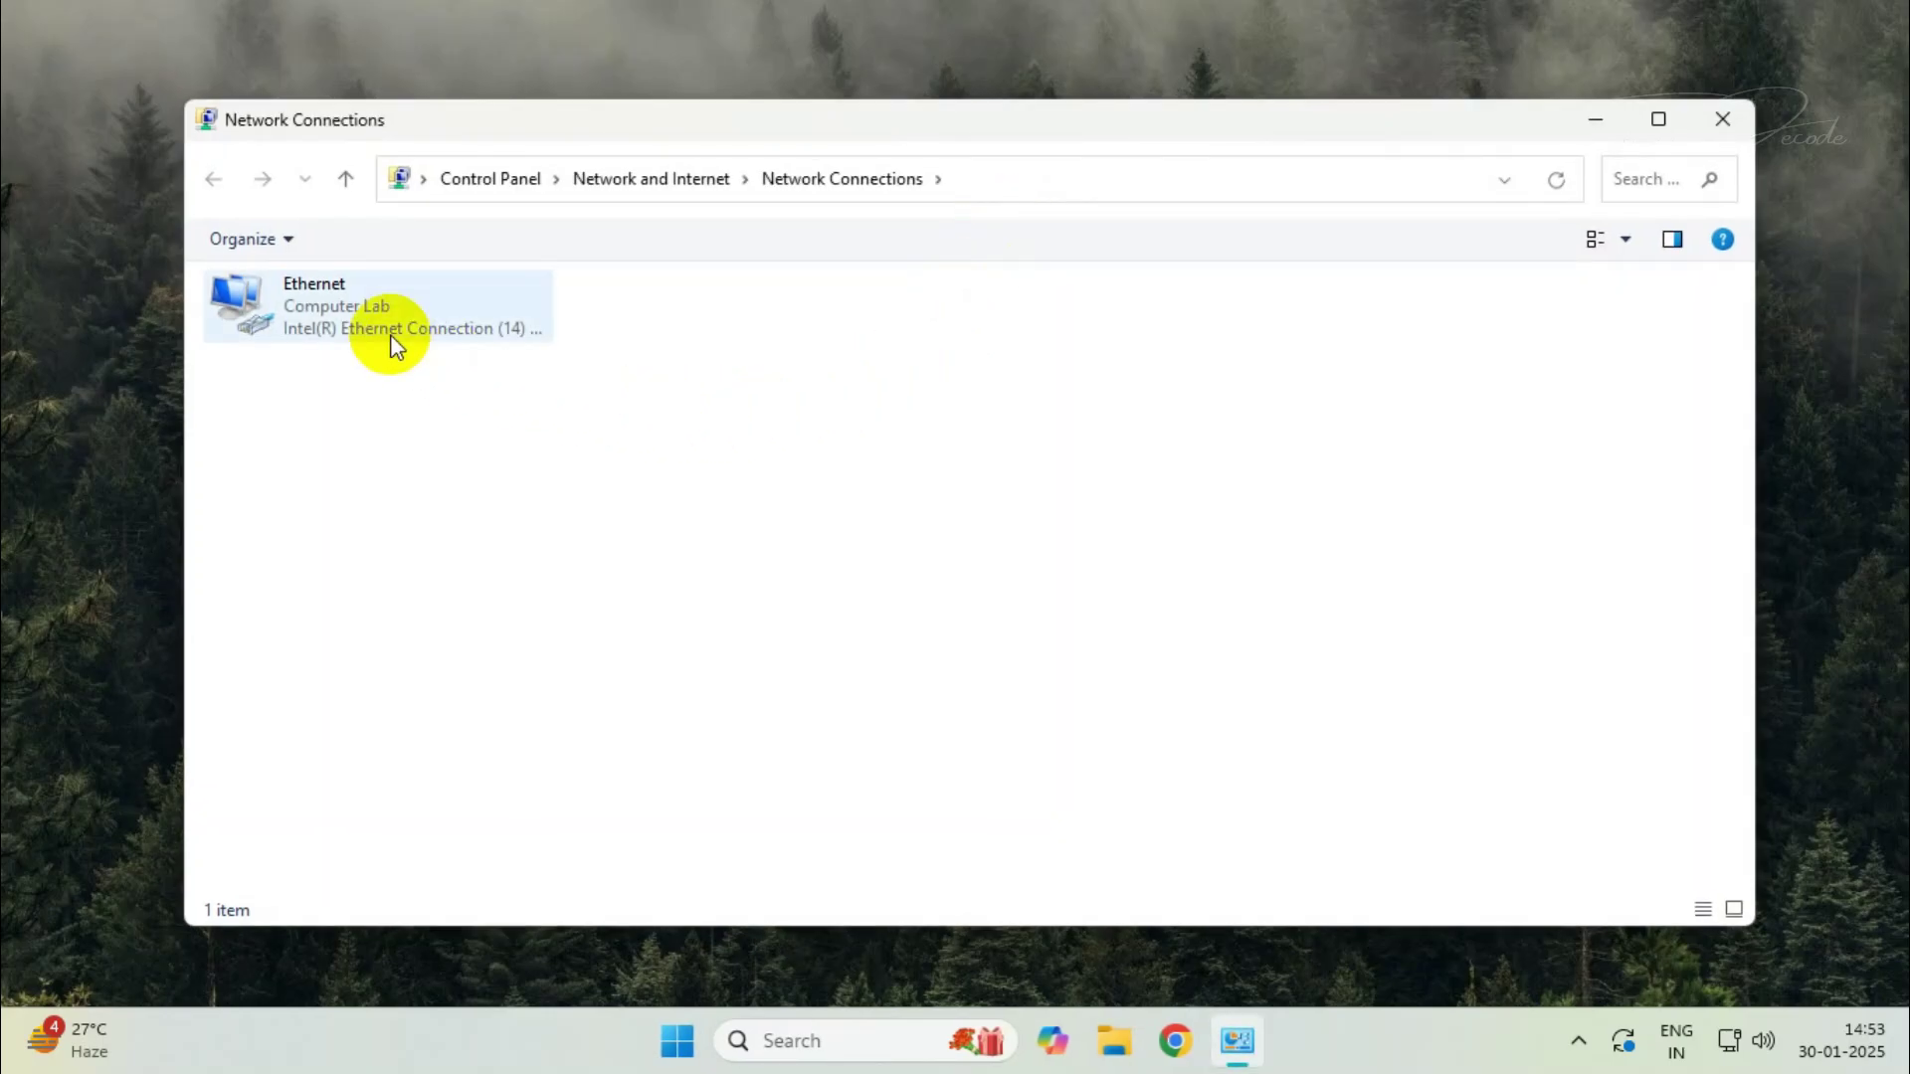
pyautogui.click(354, 311)
pyautogui.rightClick(344, 306)
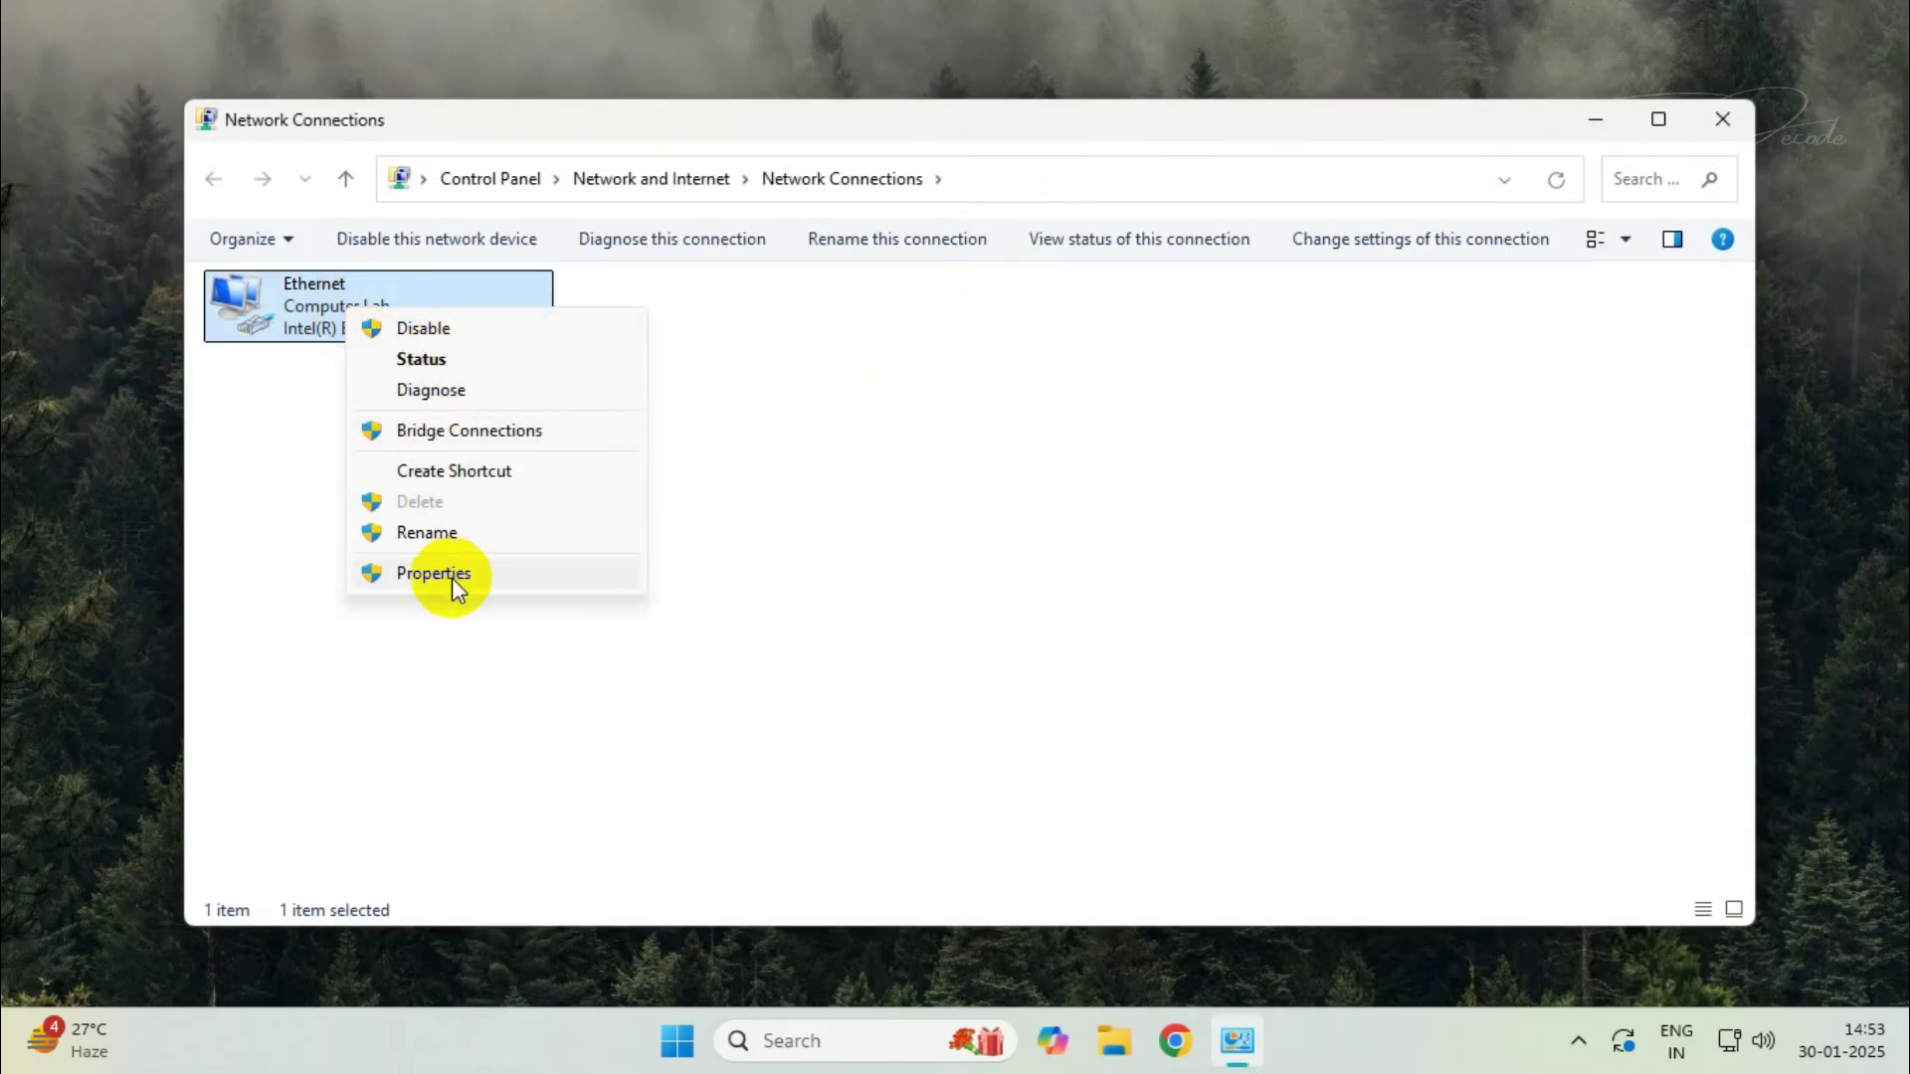
# Step: From Ethernet Properties, configure the Intel I219-V adapter, approve the prompt, and show its Advanced settings
pyautogui.click(560, 580)
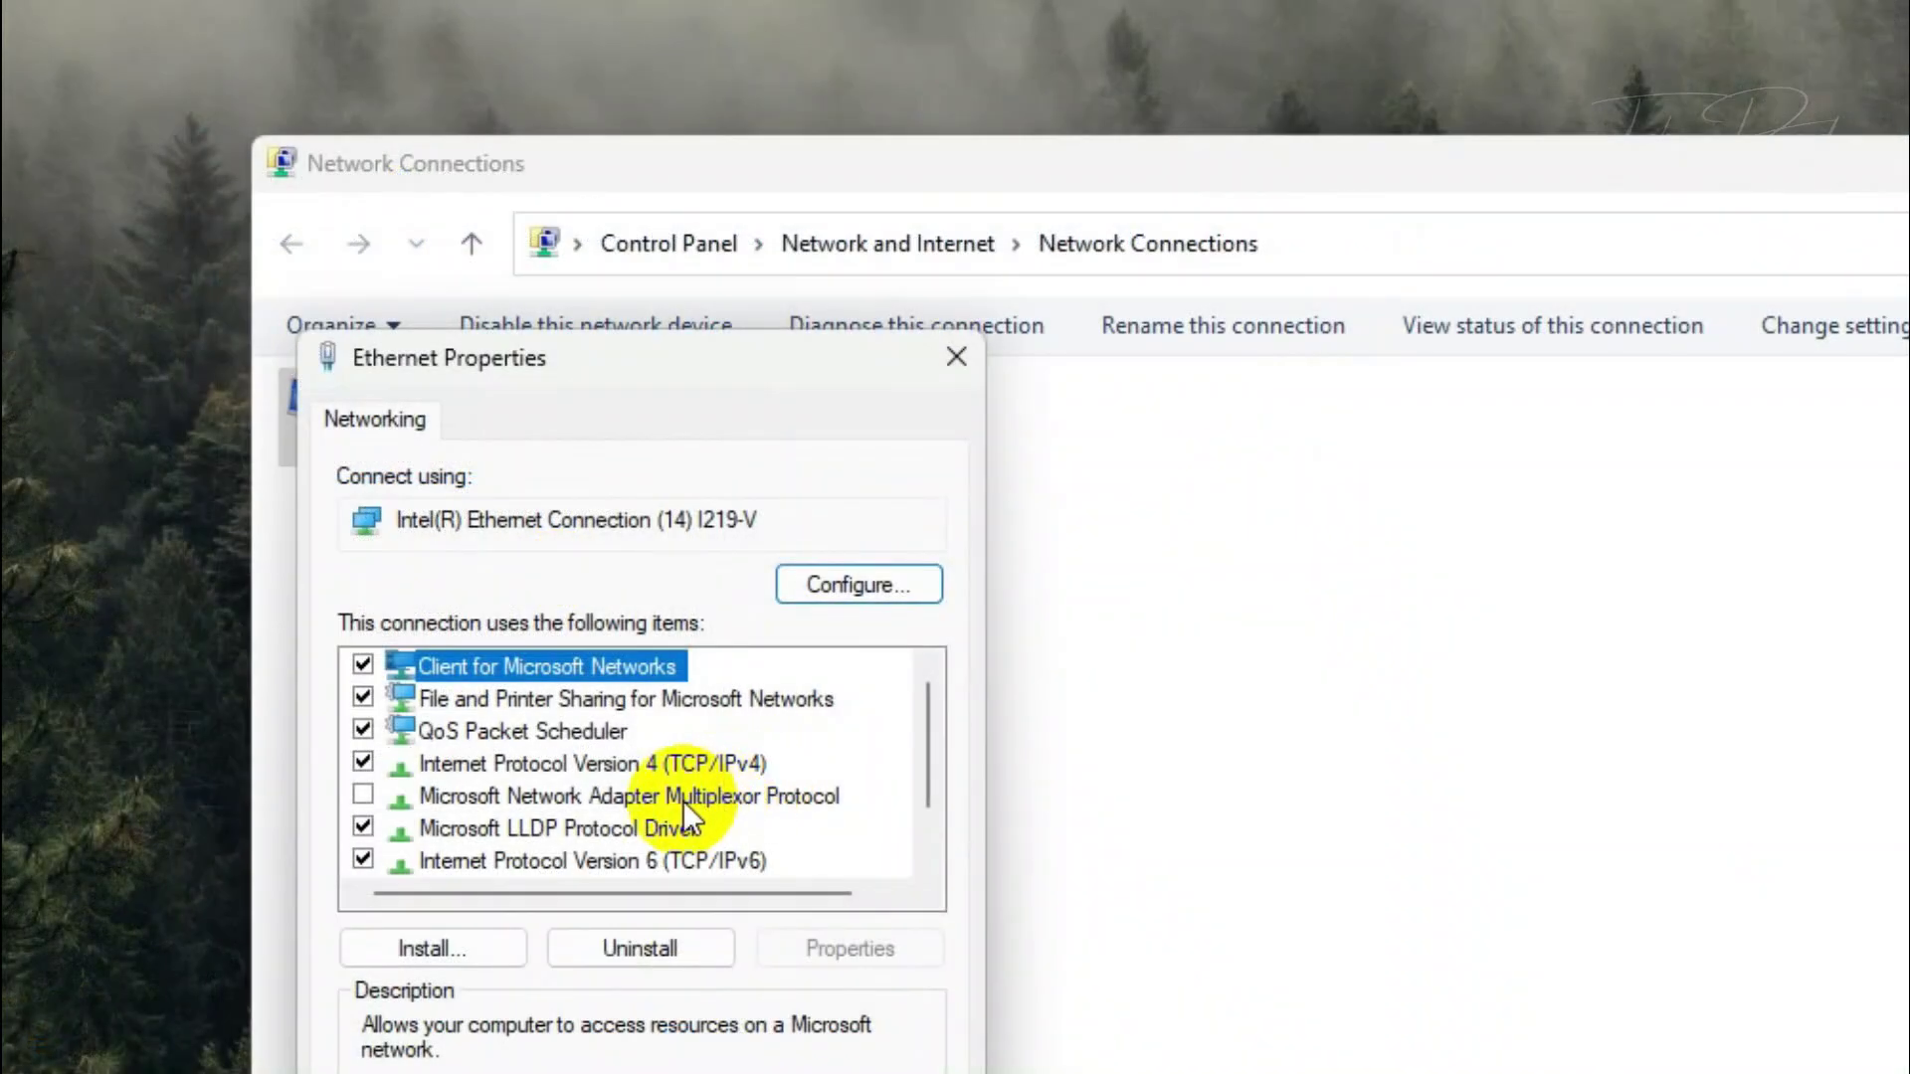
pyautogui.click(505, 732)
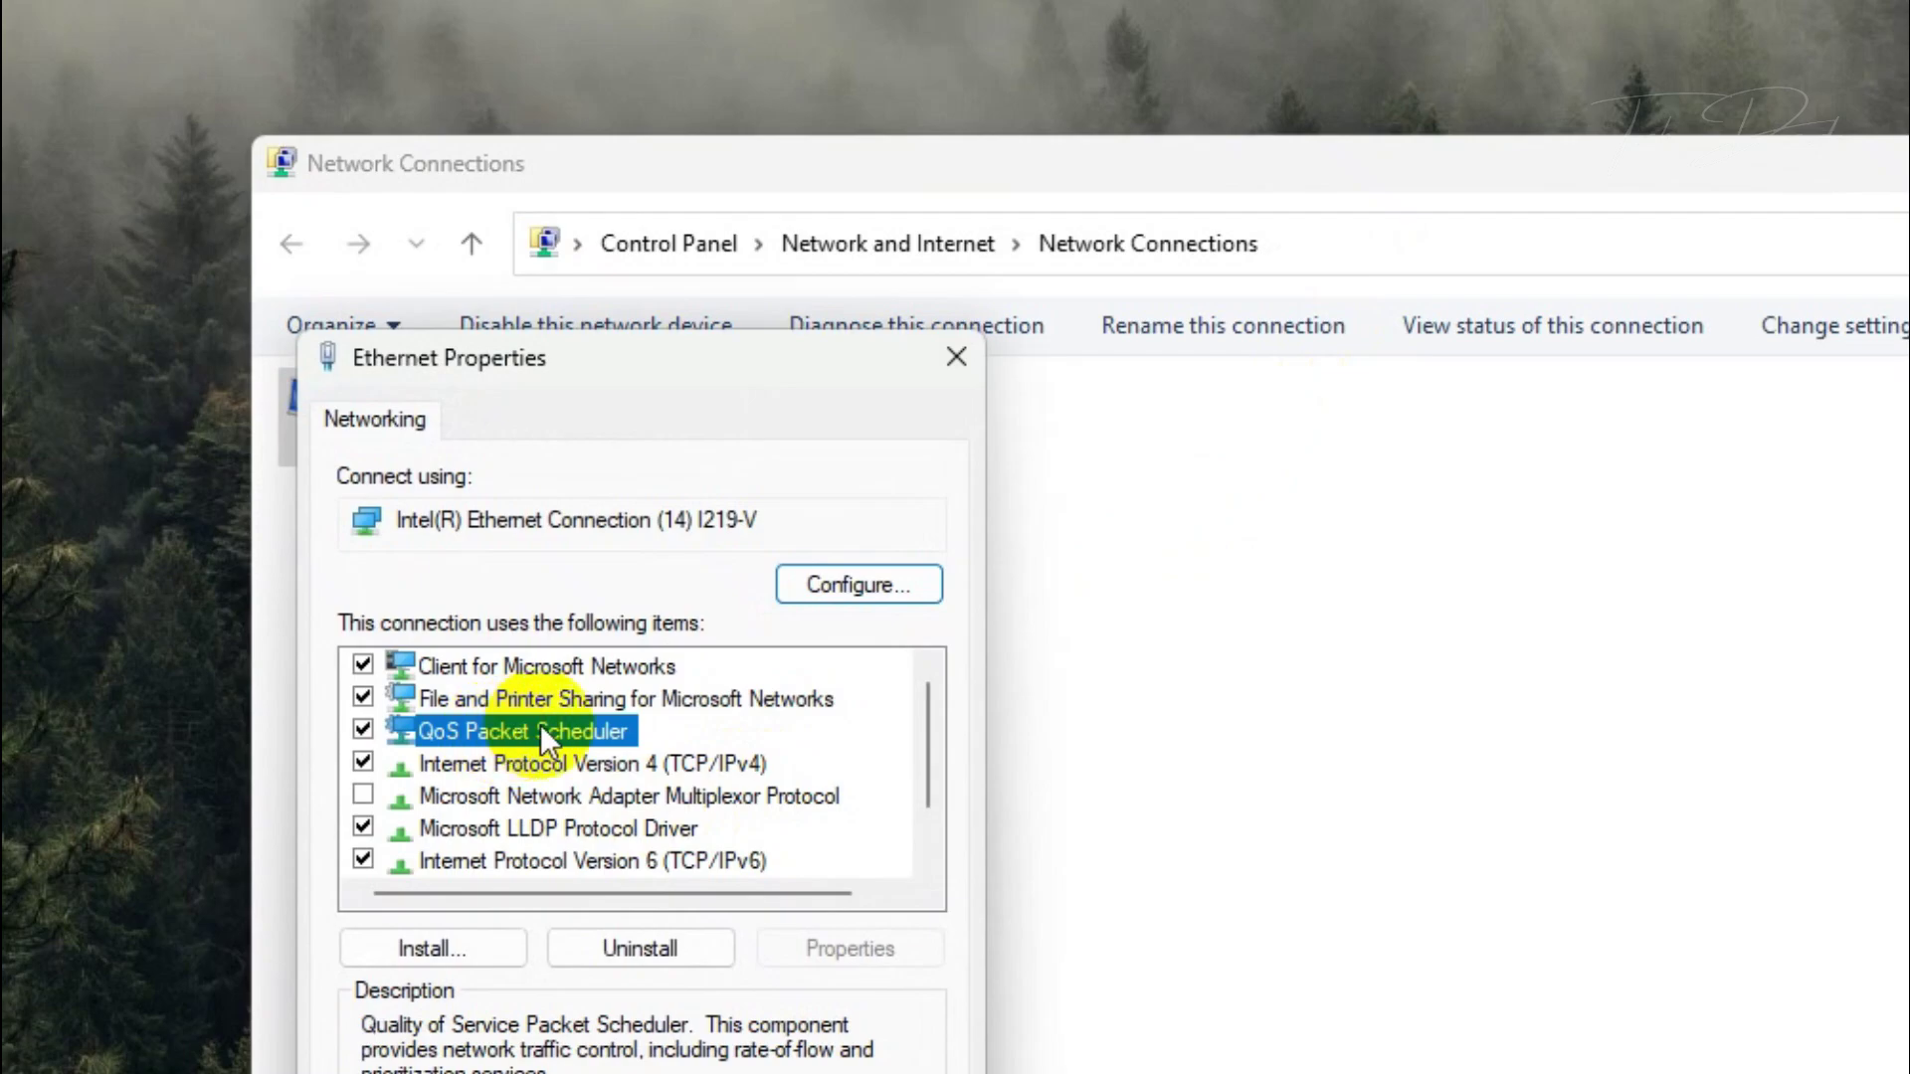
pyautogui.click(864, 599)
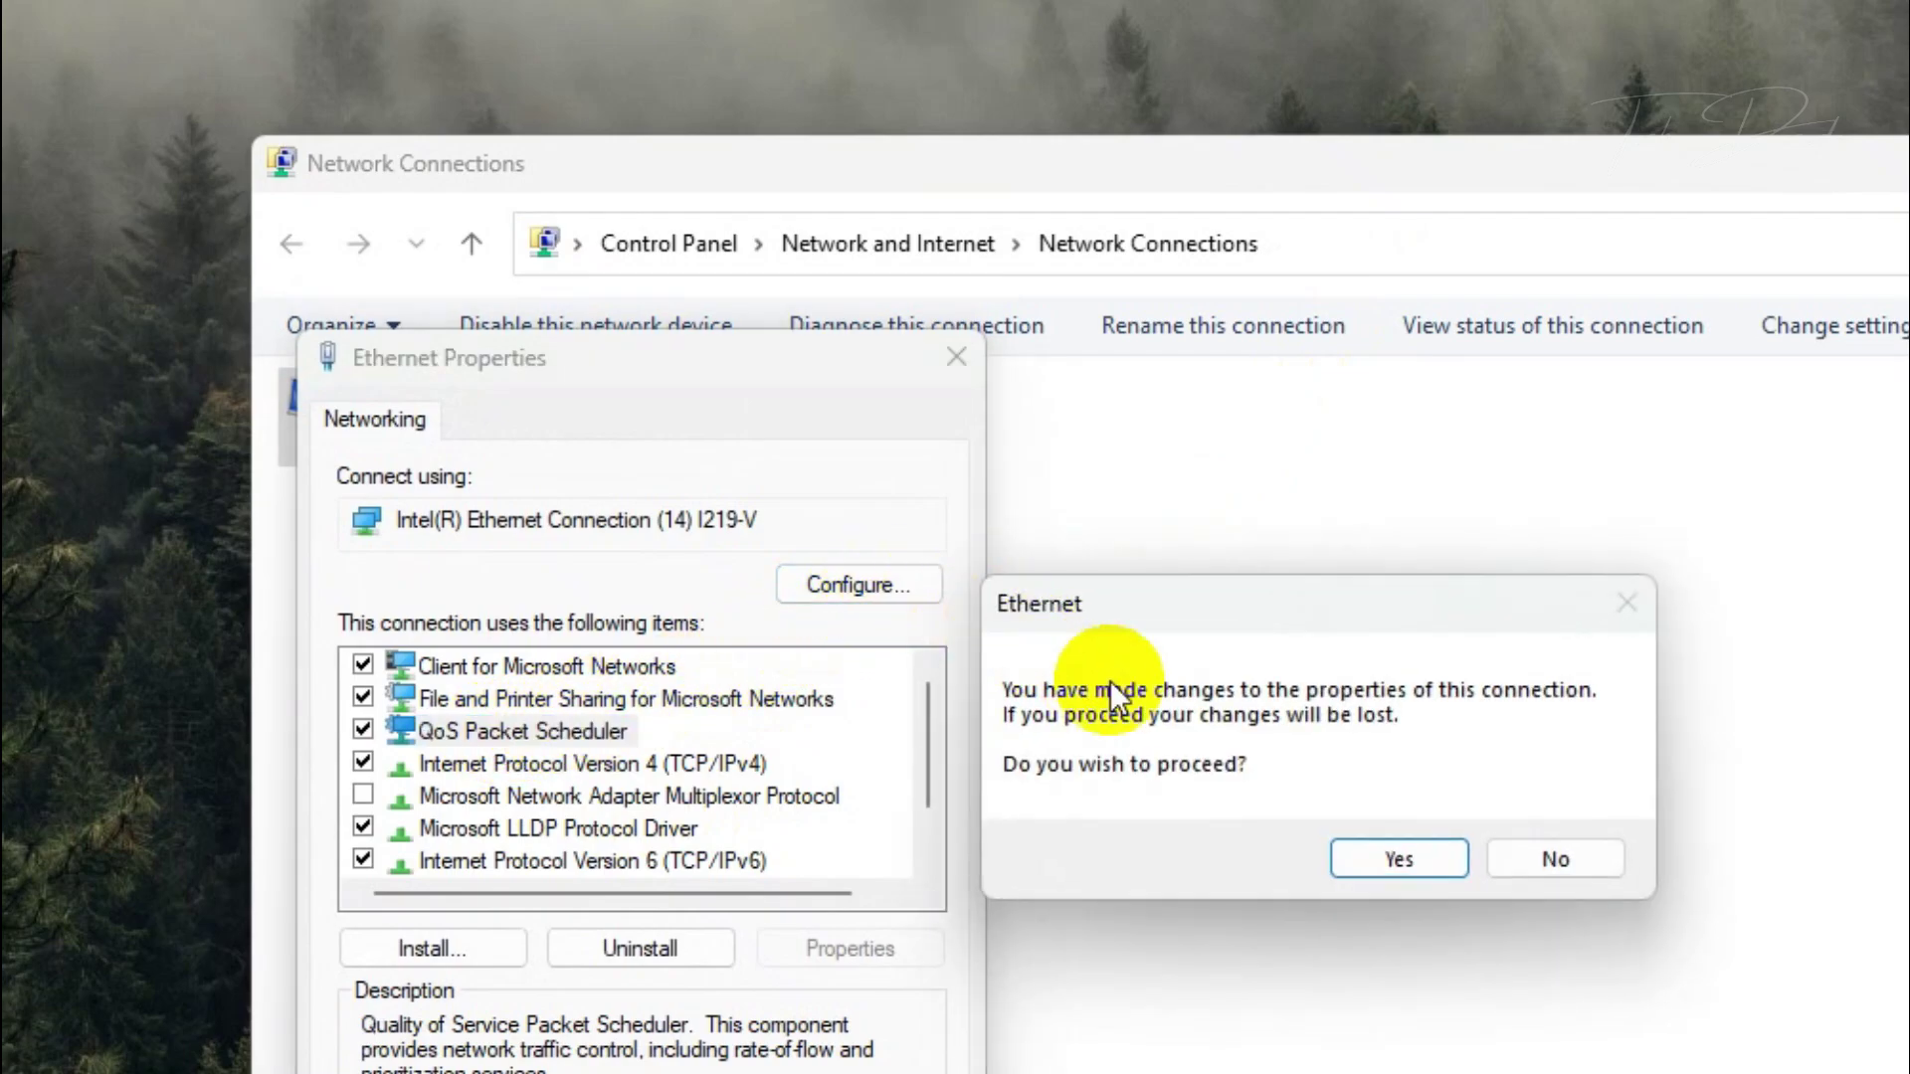
pyautogui.click(1380, 856)
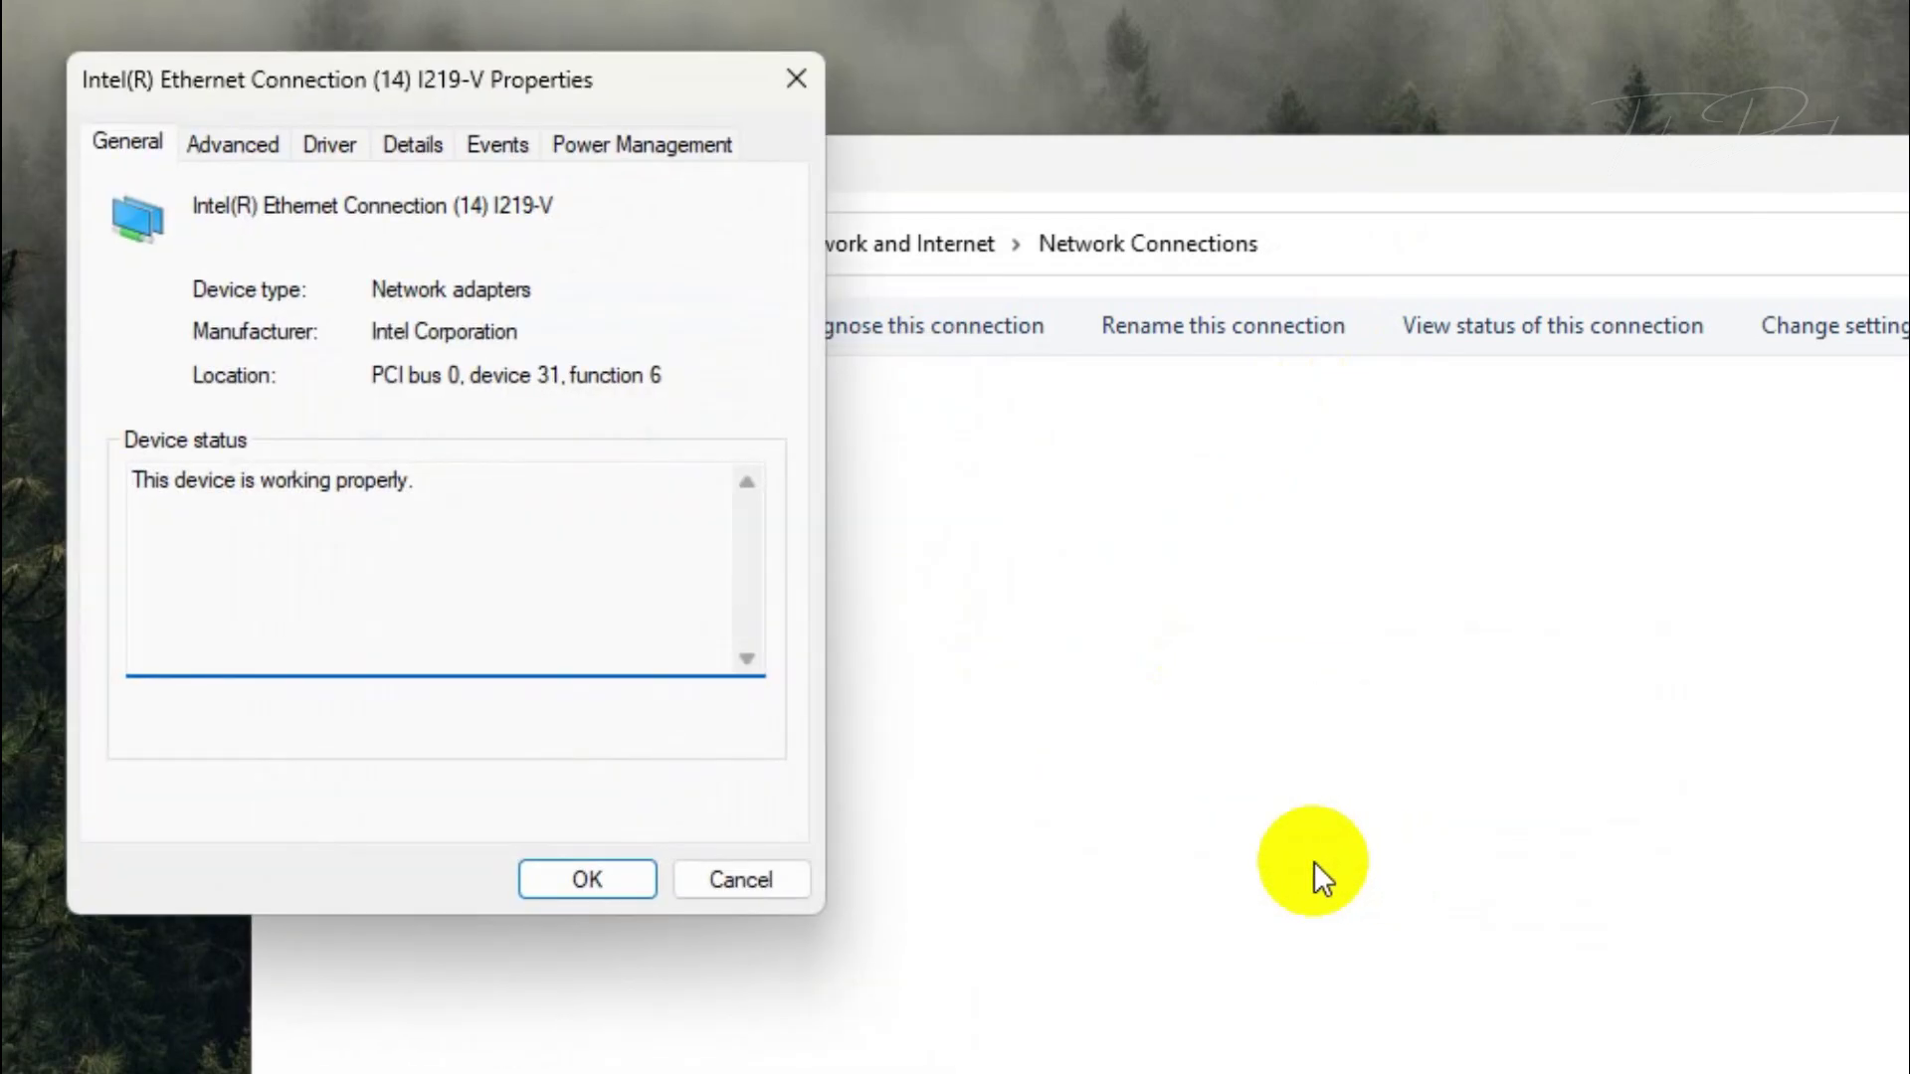
pyautogui.click(279, 159)
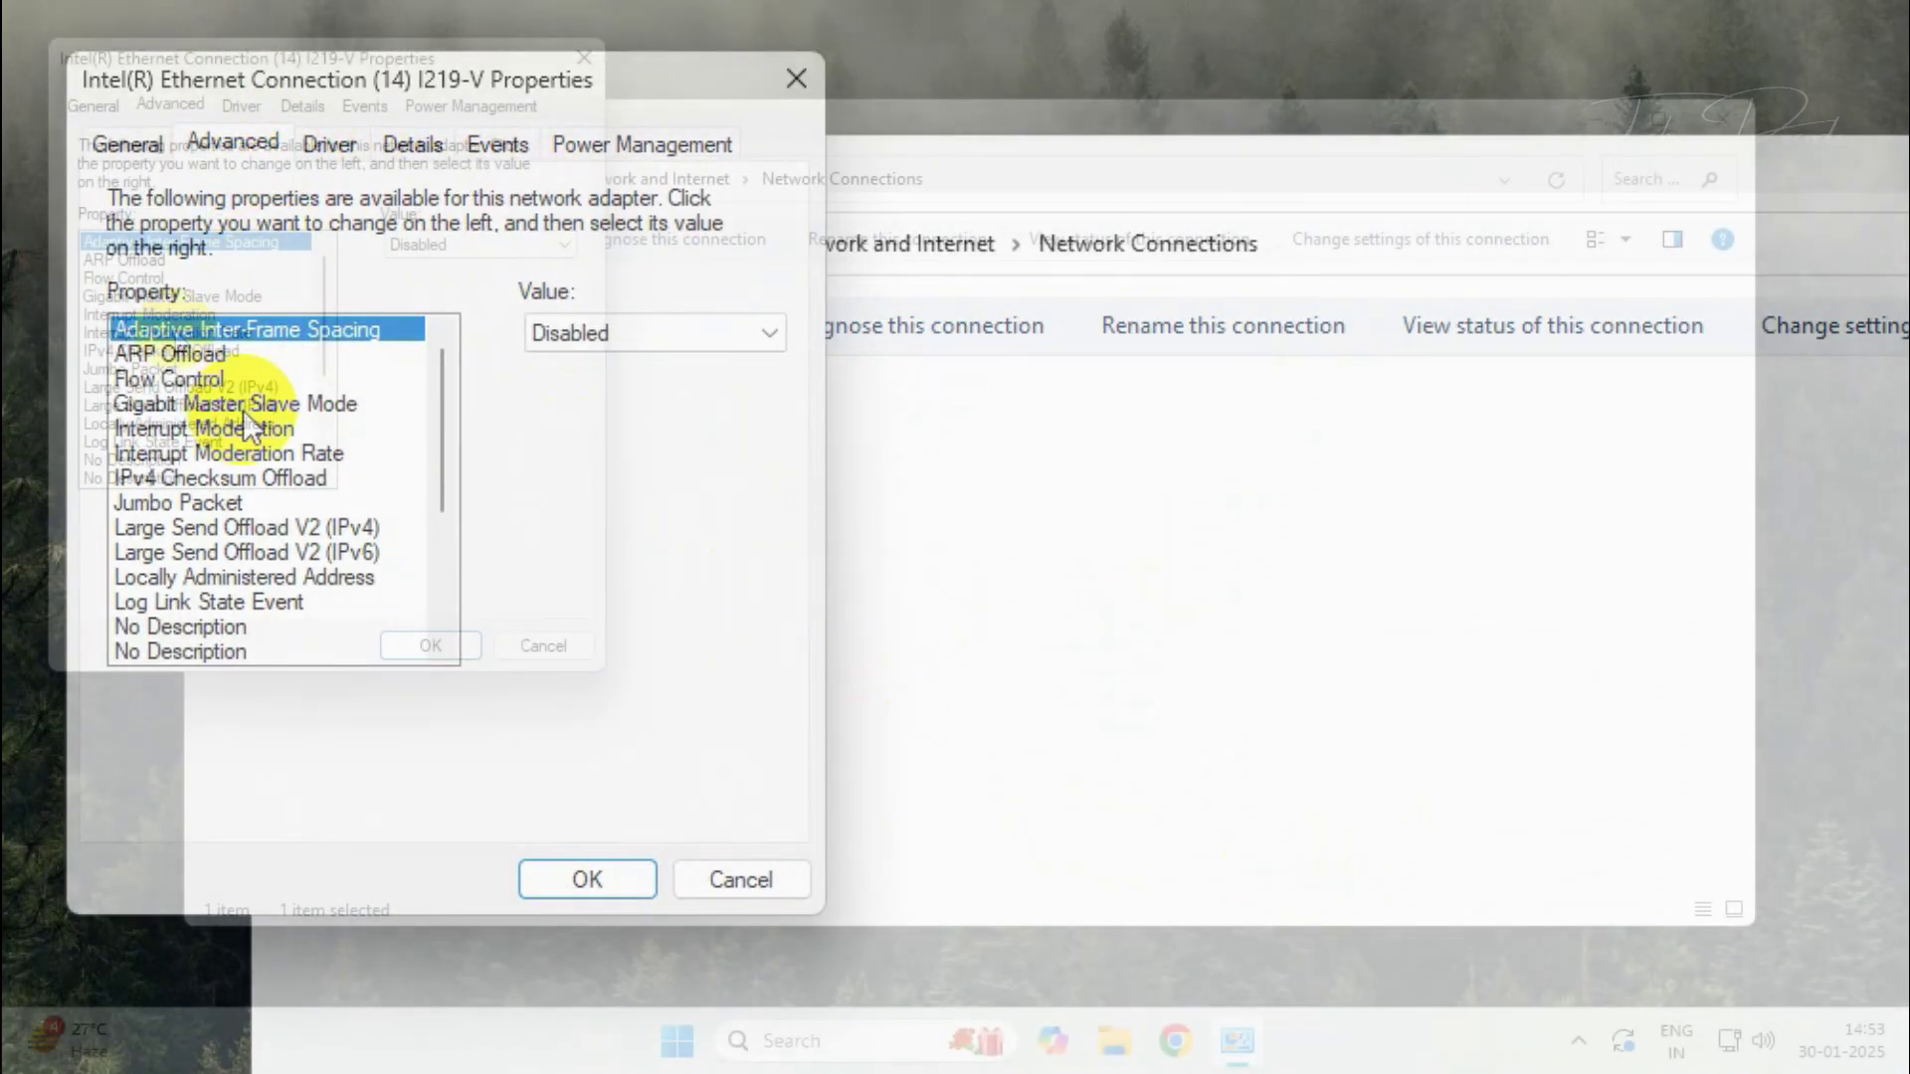
# Step: Change the Intel adapter's Speed & Duplex value from 100 Mbps Half Duplex to 10 Mbps Full Duplex and confirm
pyautogui.scroll(-3, 177, 338)
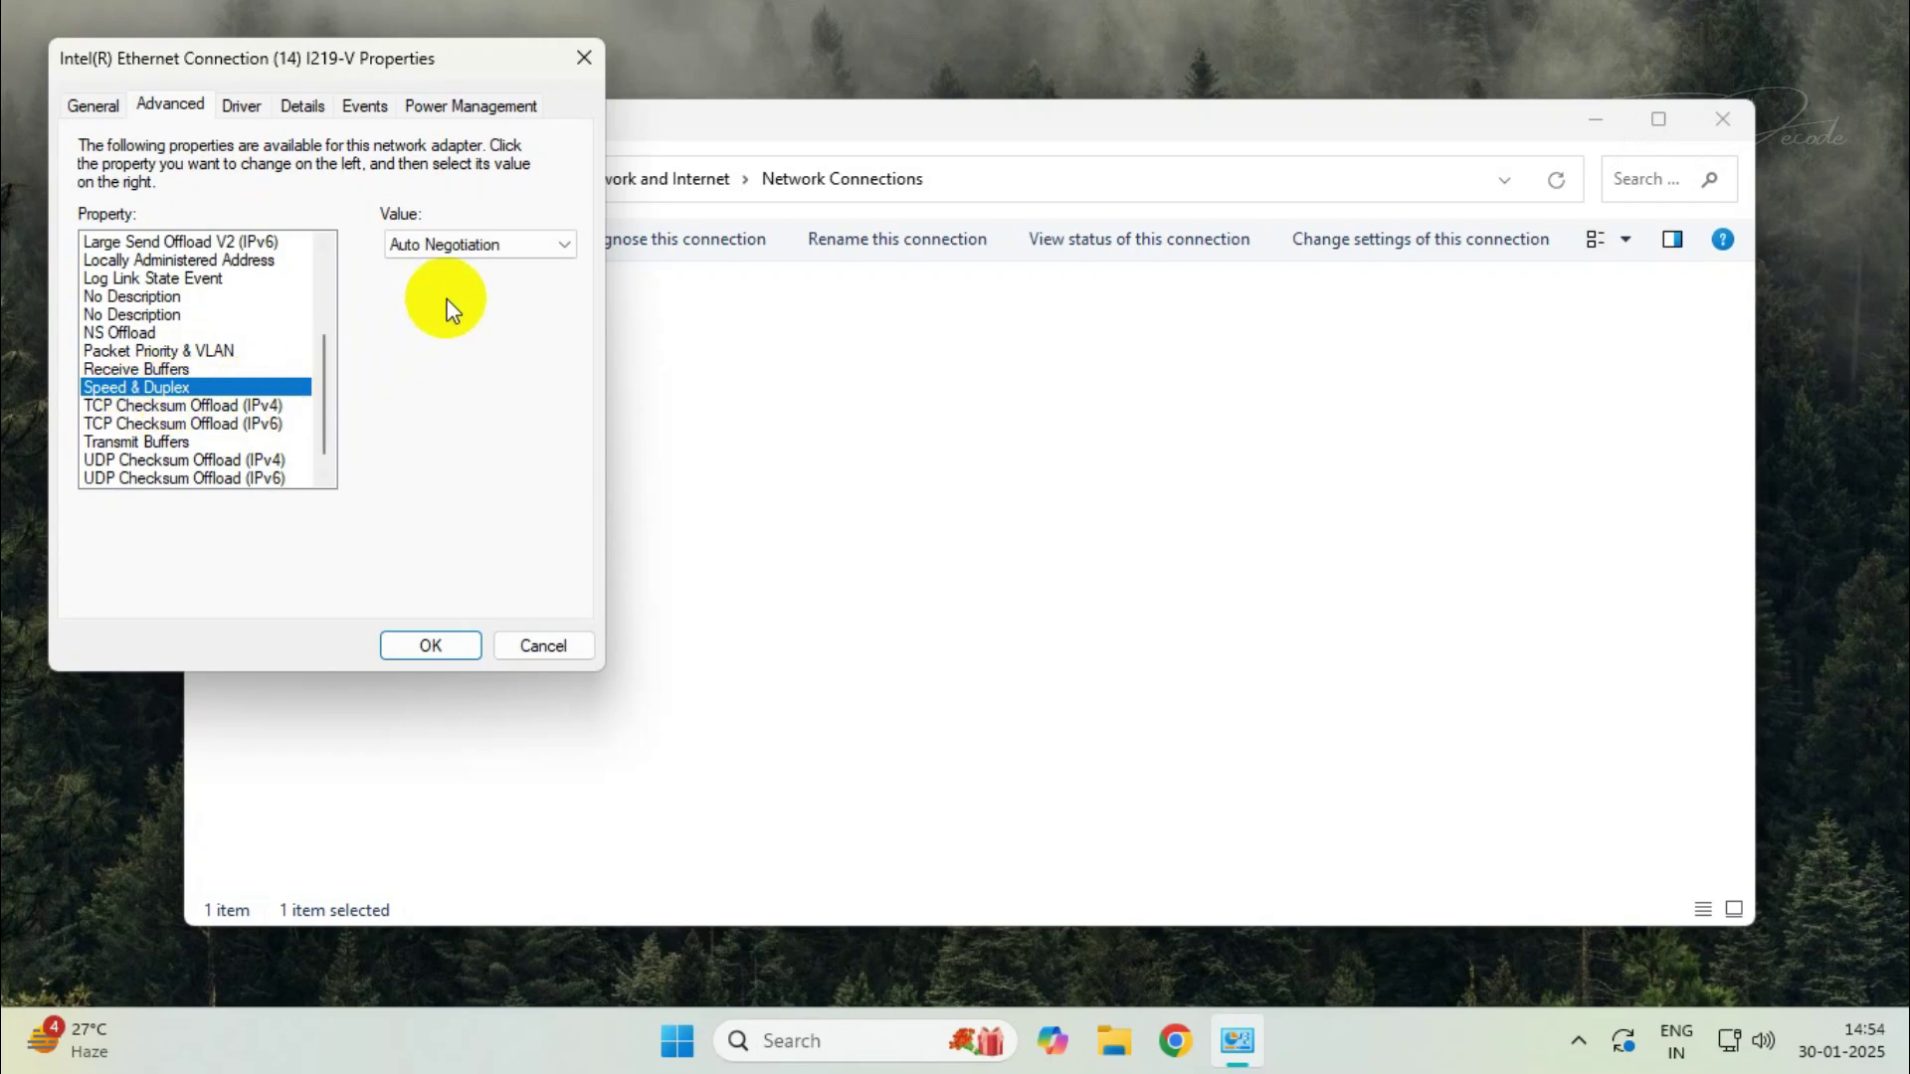
pyautogui.click(524, 252)
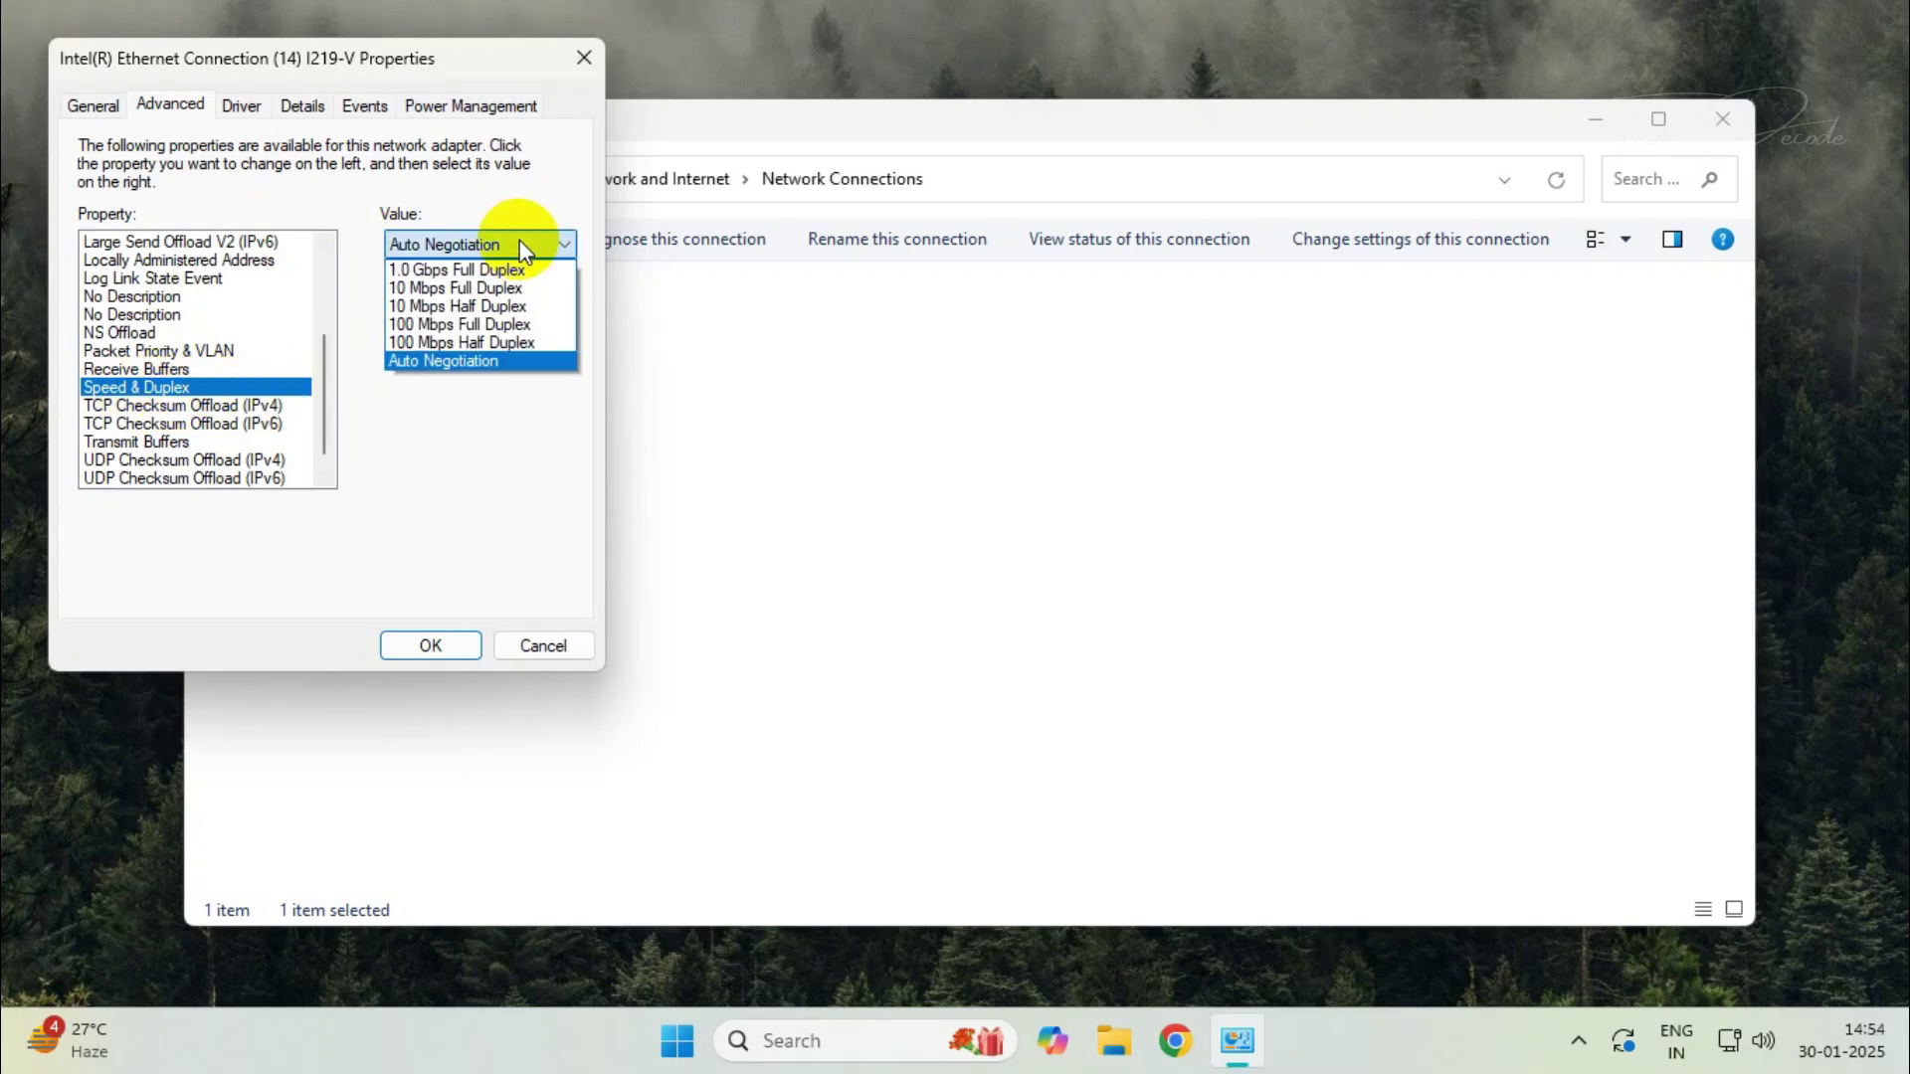
pyautogui.click(528, 343)
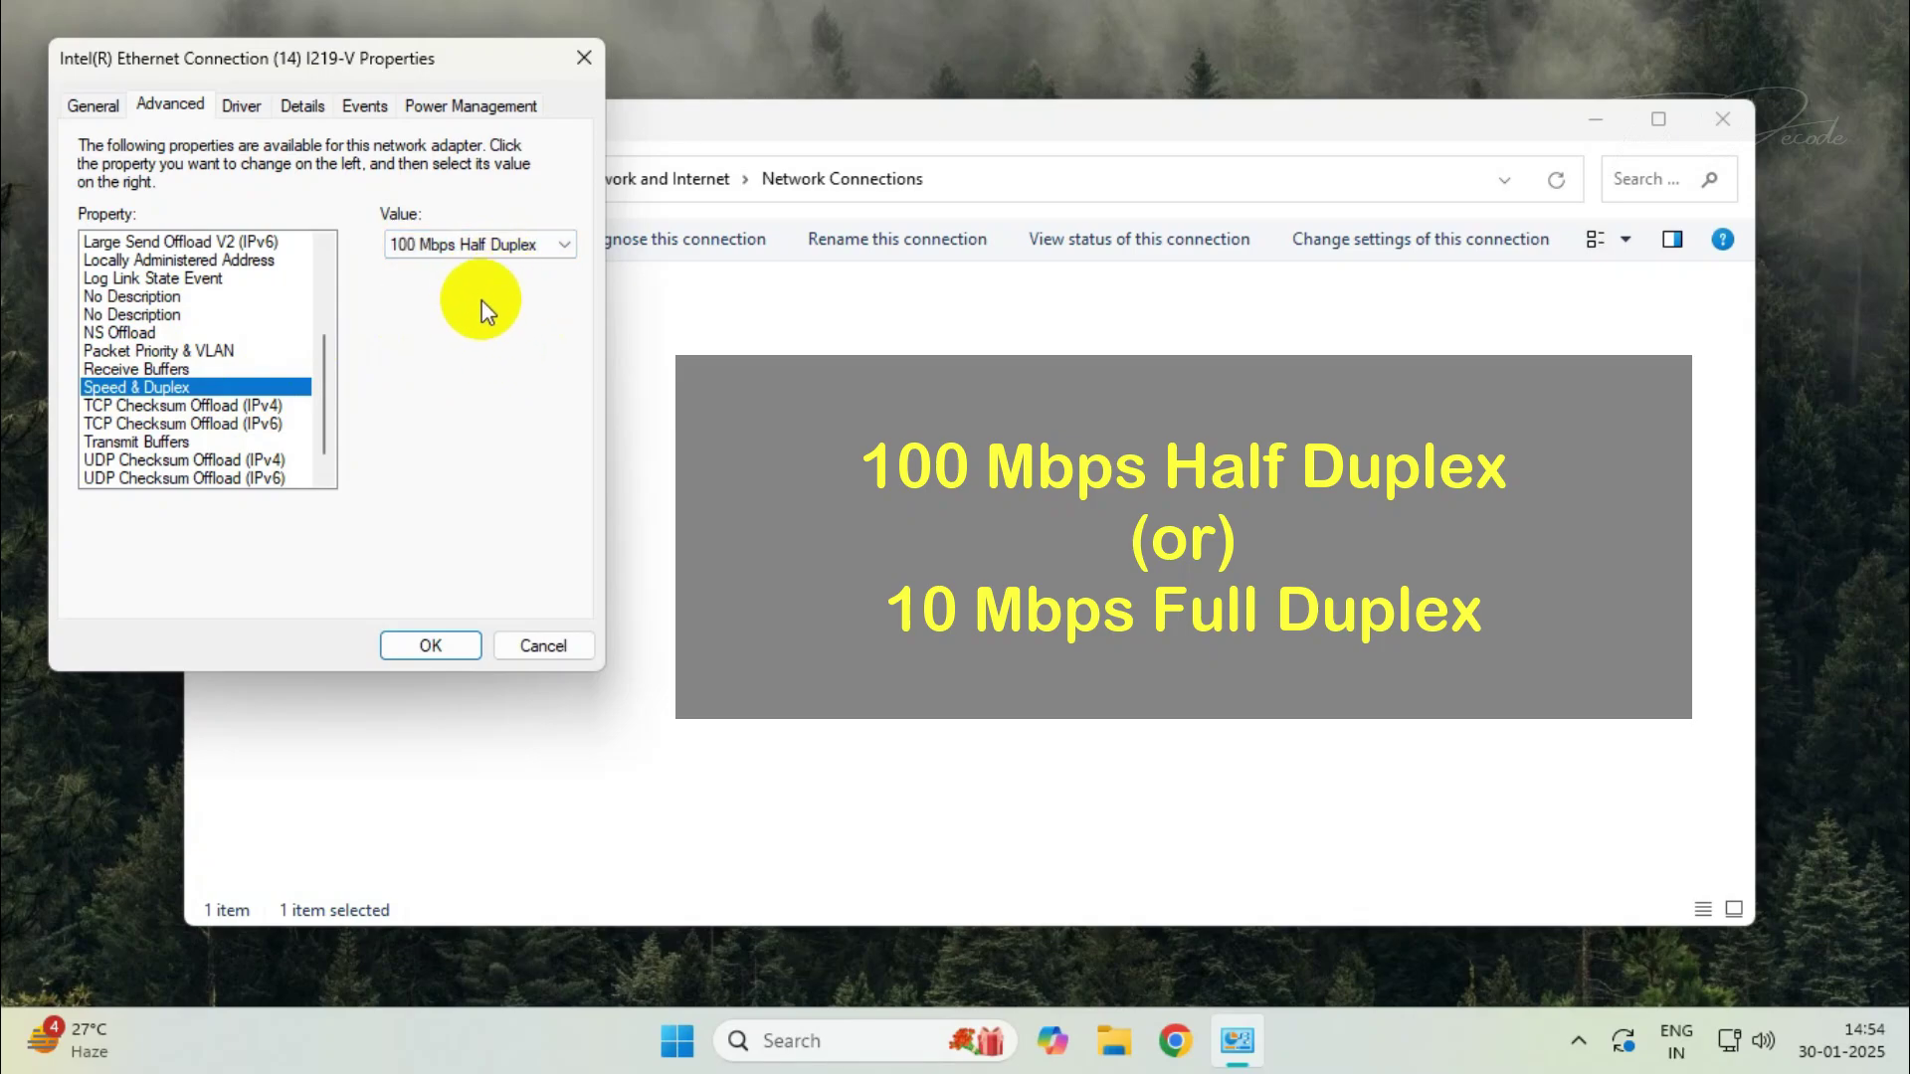
pyautogui.click(518, 251)
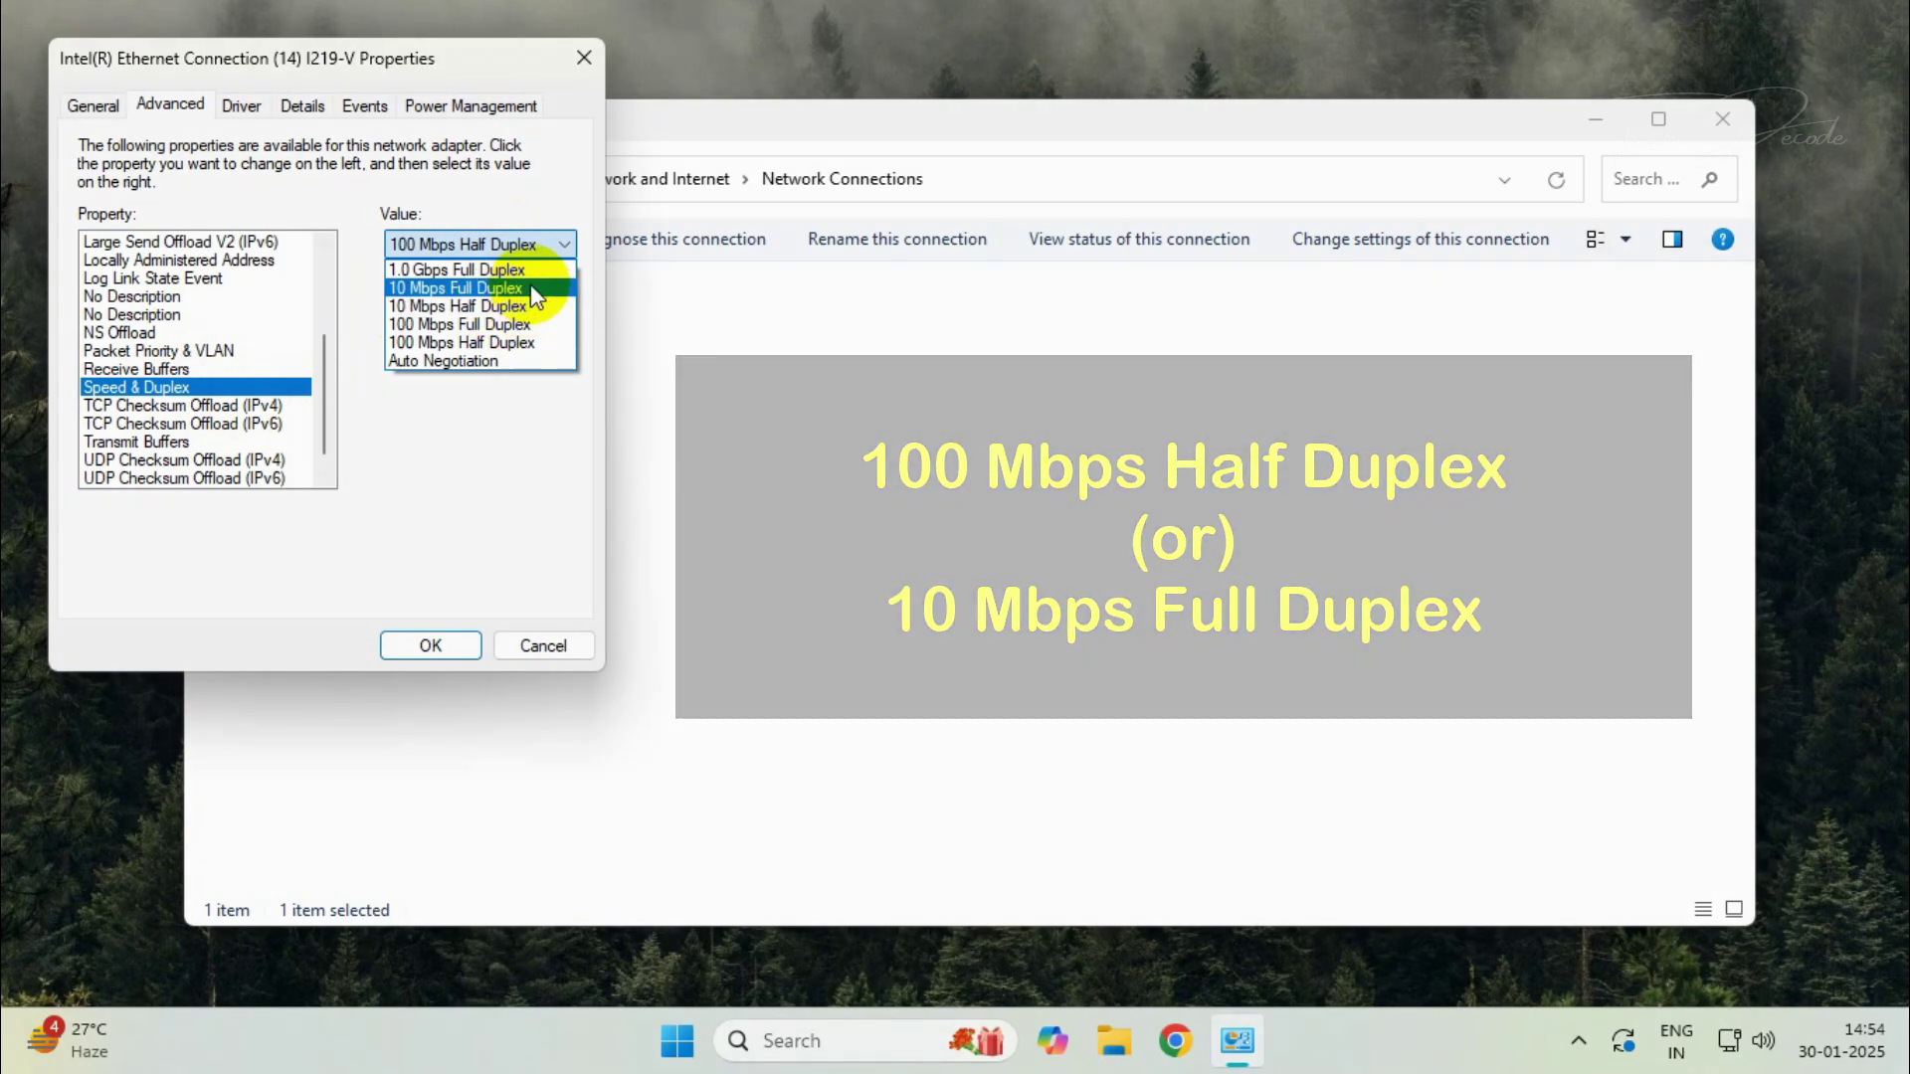
pyautogui.click(530, 288)
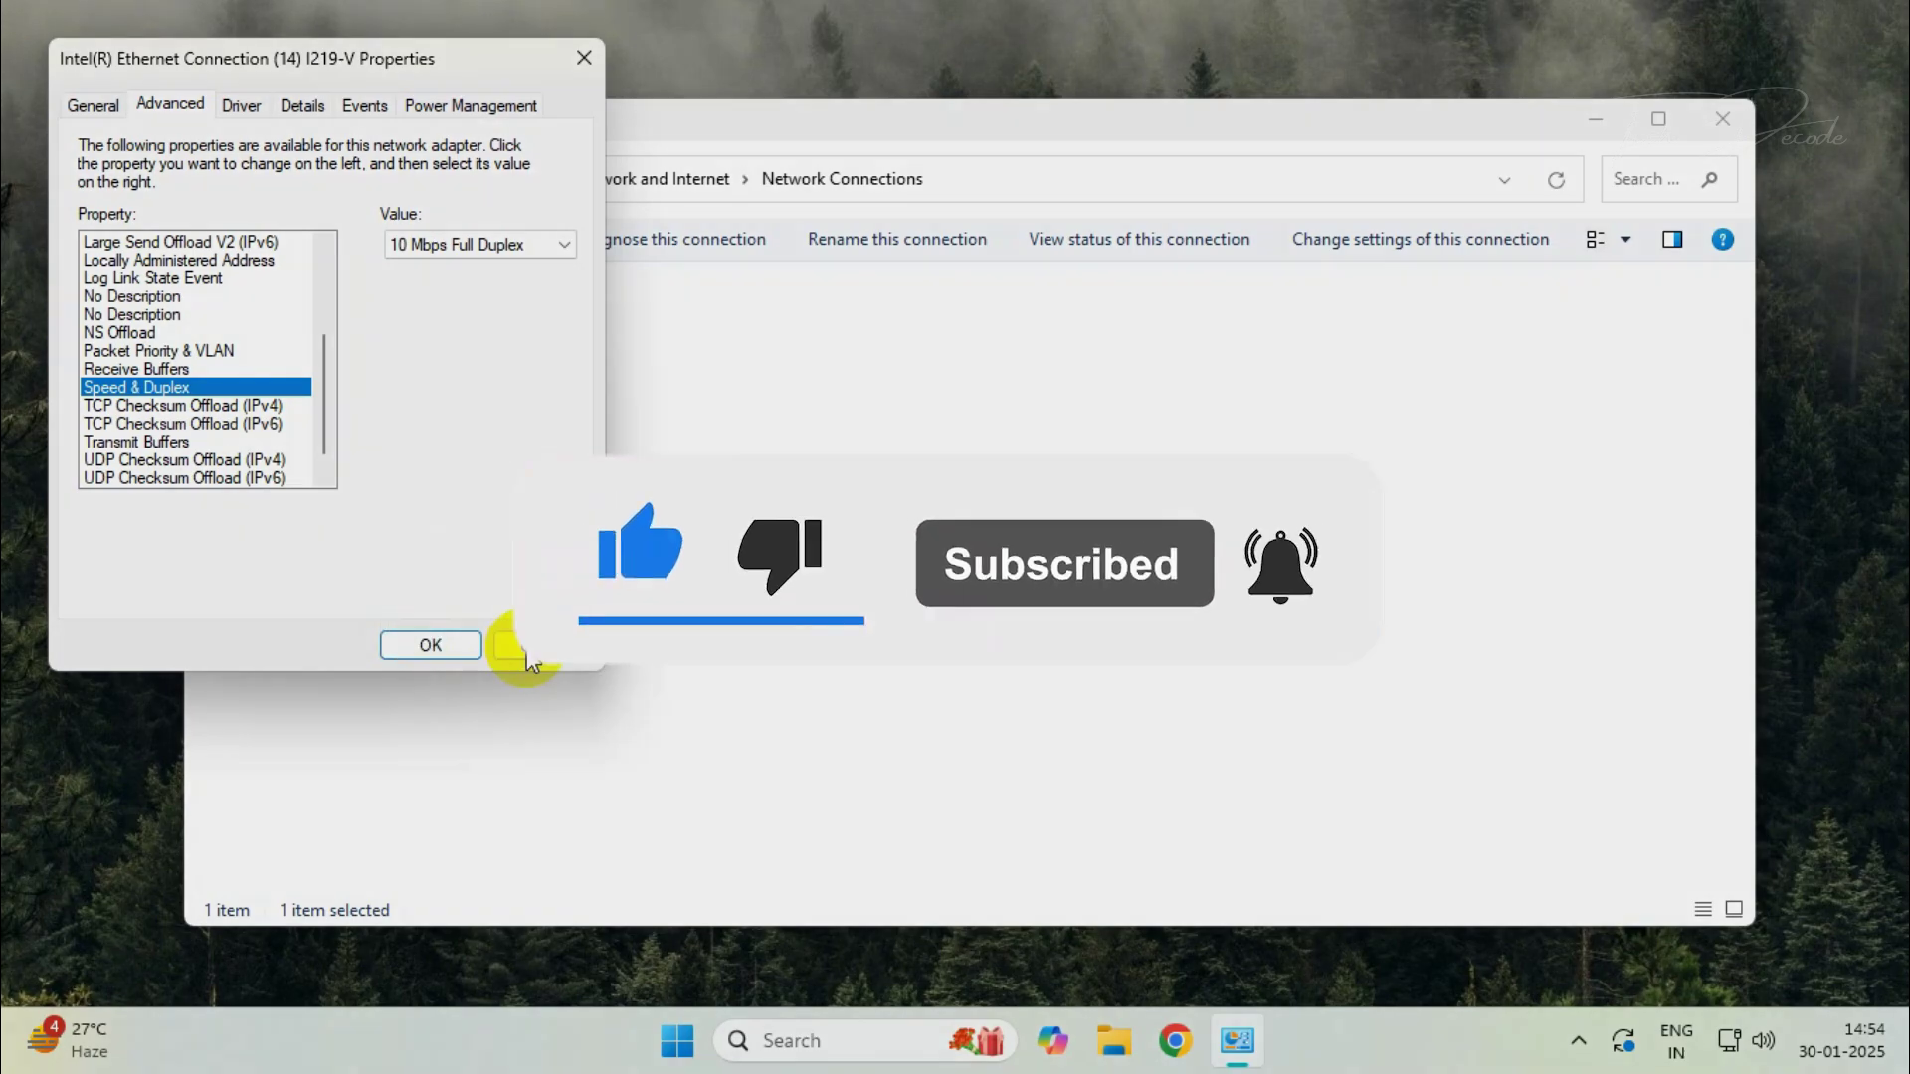
pyautogui.click(463, 646)
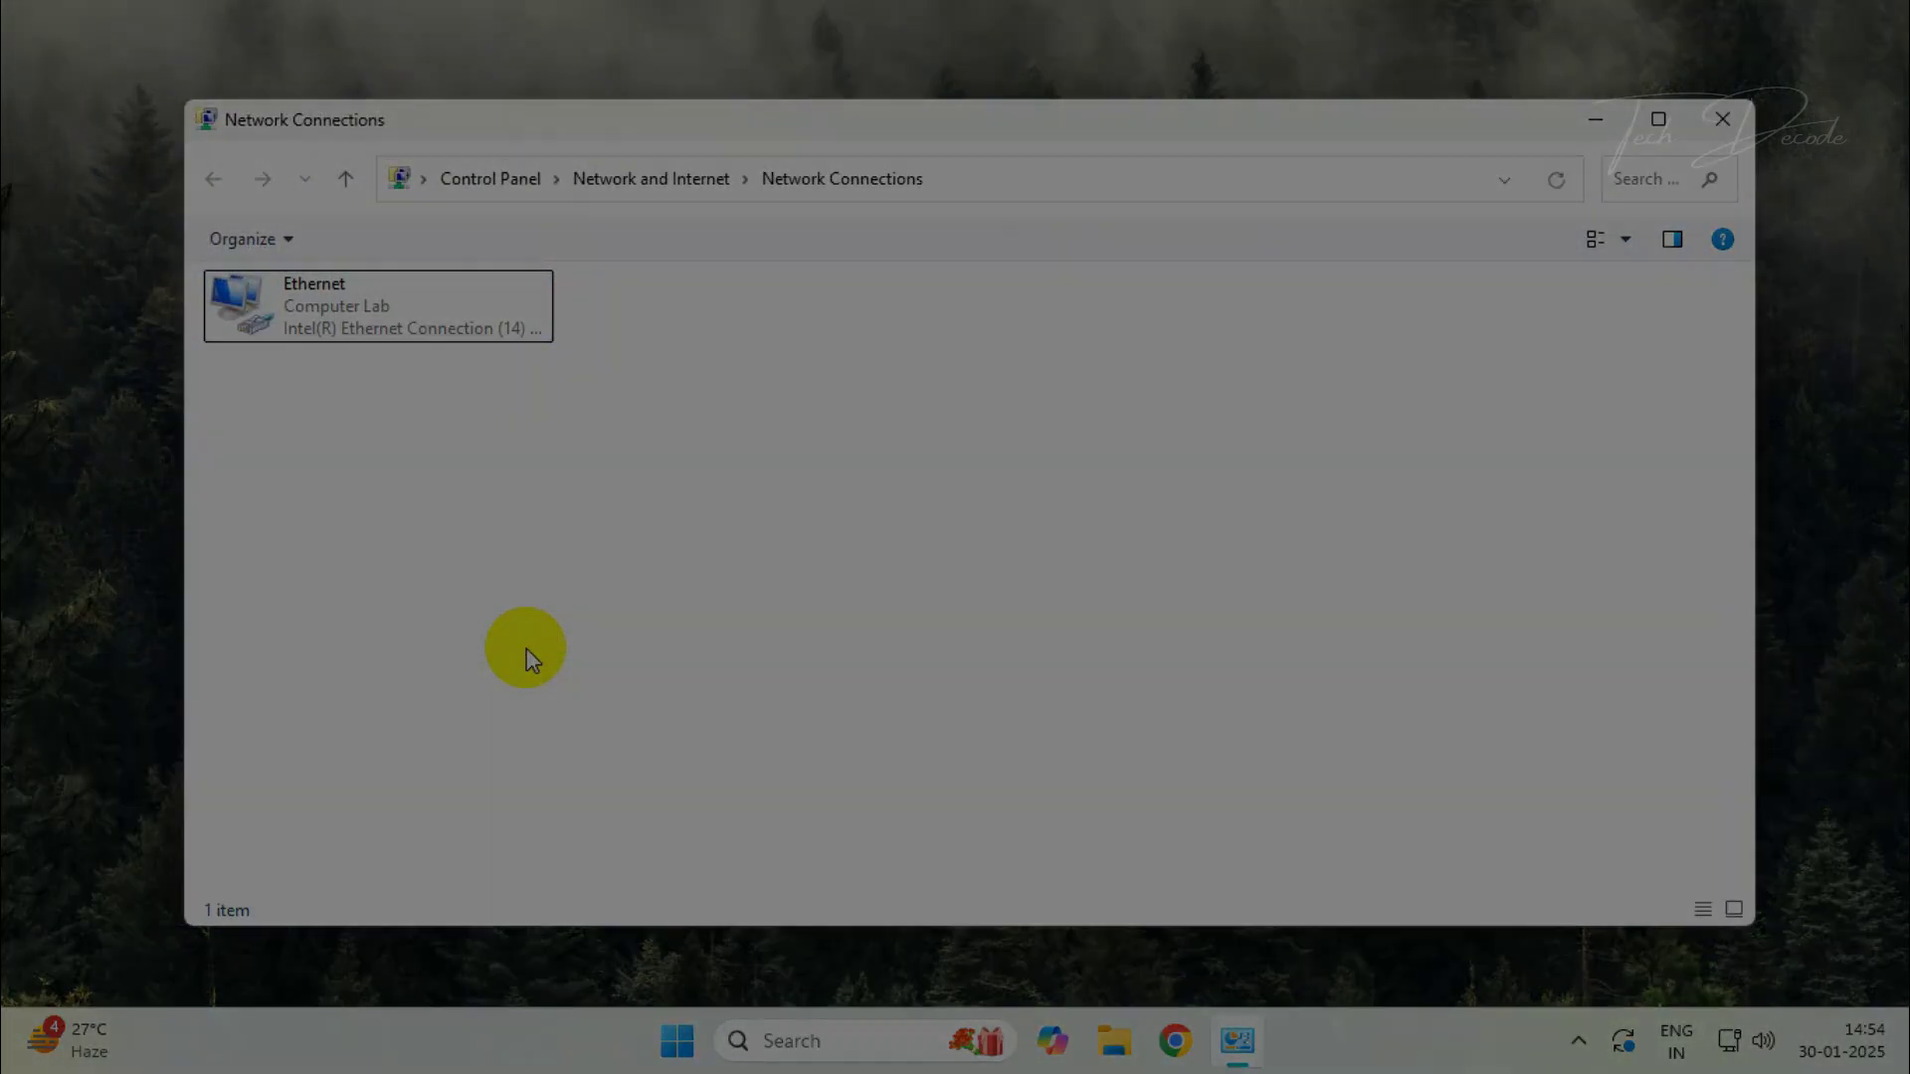